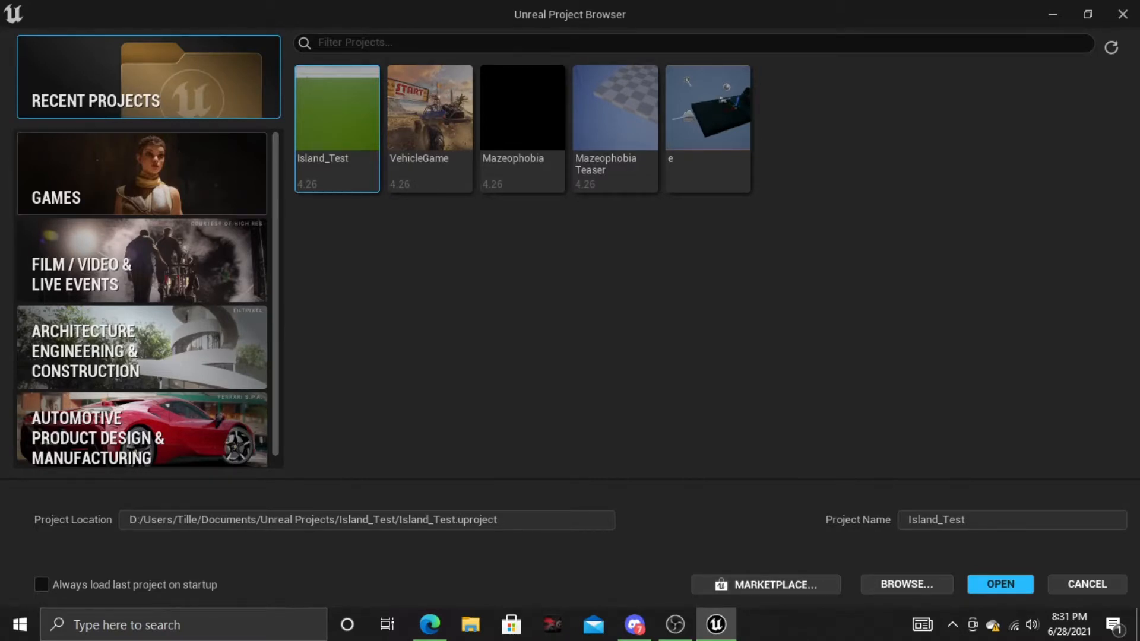
- Review the template categories for games, film, architecture and automotive, and check the recent projects
click(142, 174)
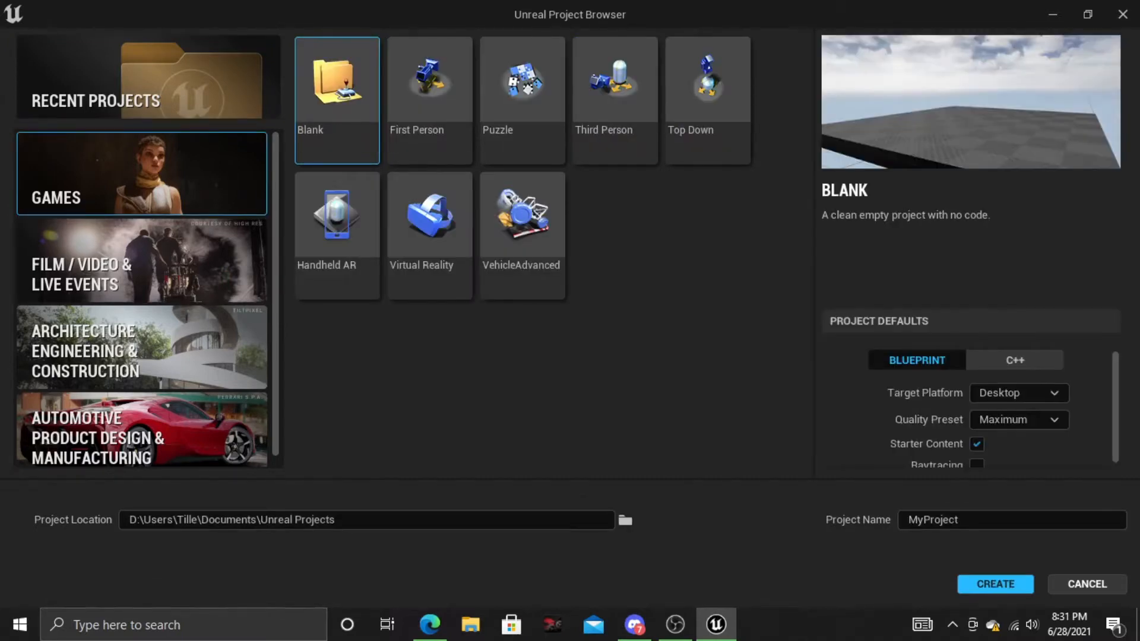
click(142, 261)
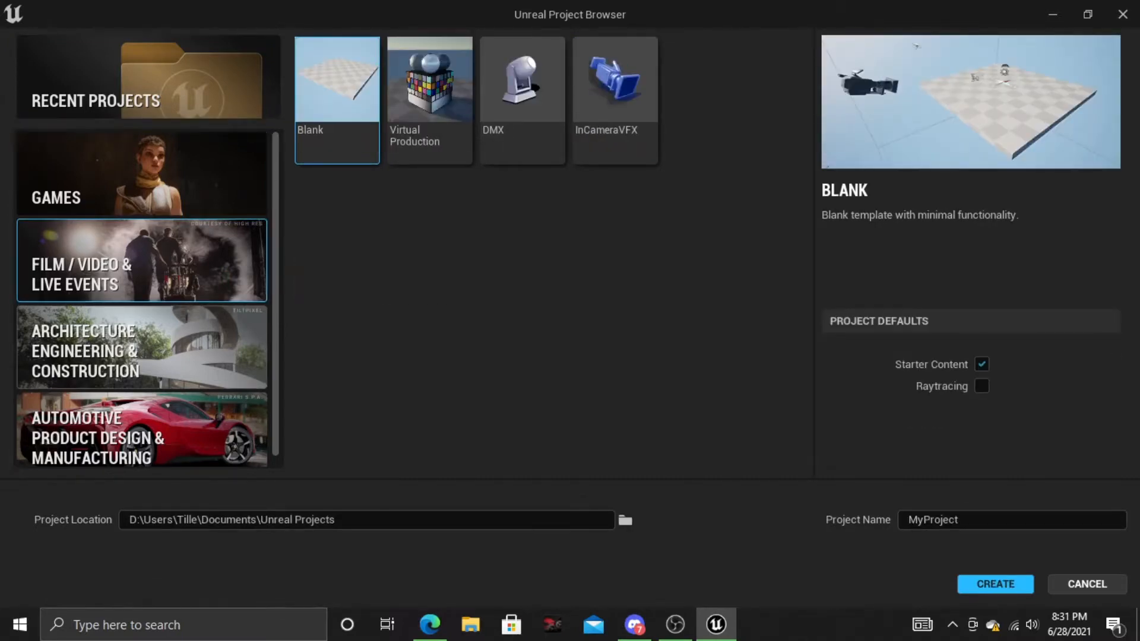
click(142, 347)
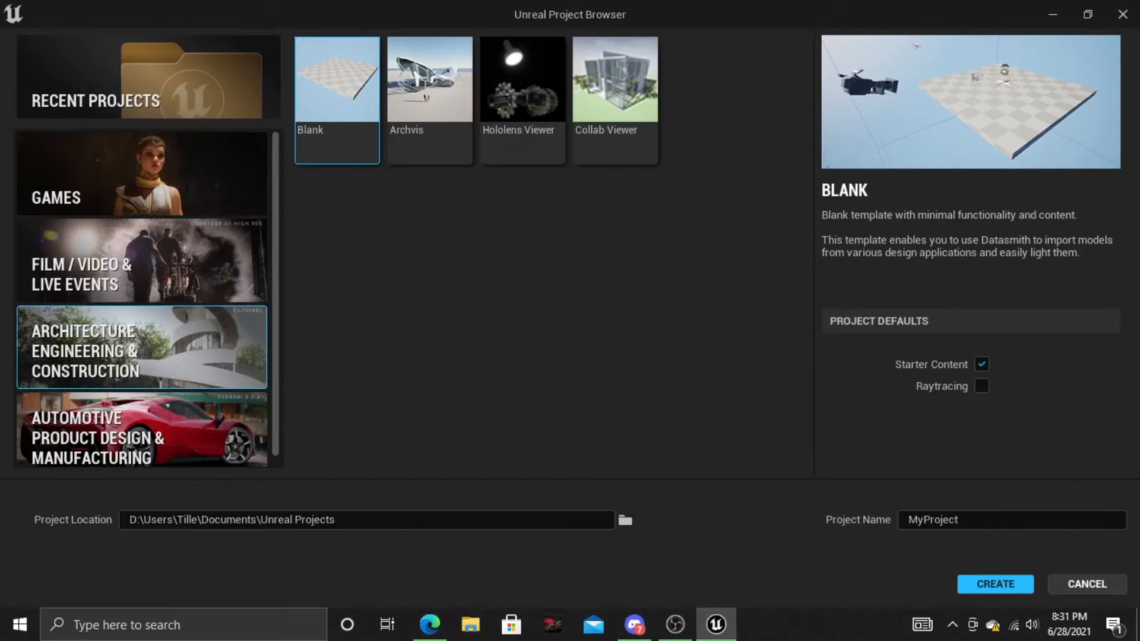
click(142, 430)
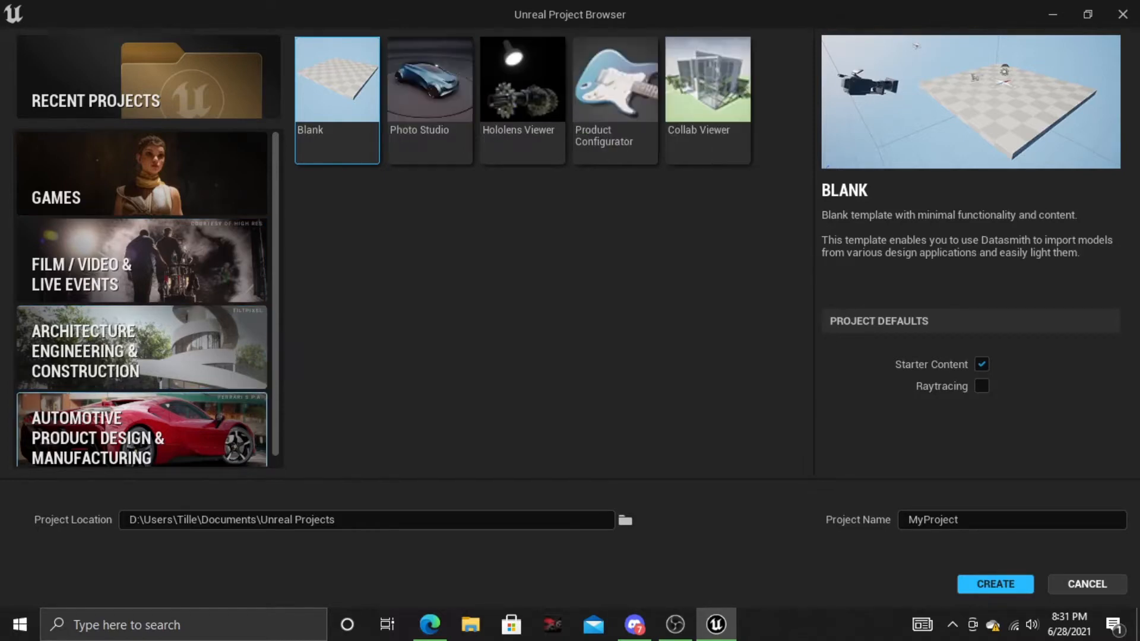
scroll(142, 425, down, 1)
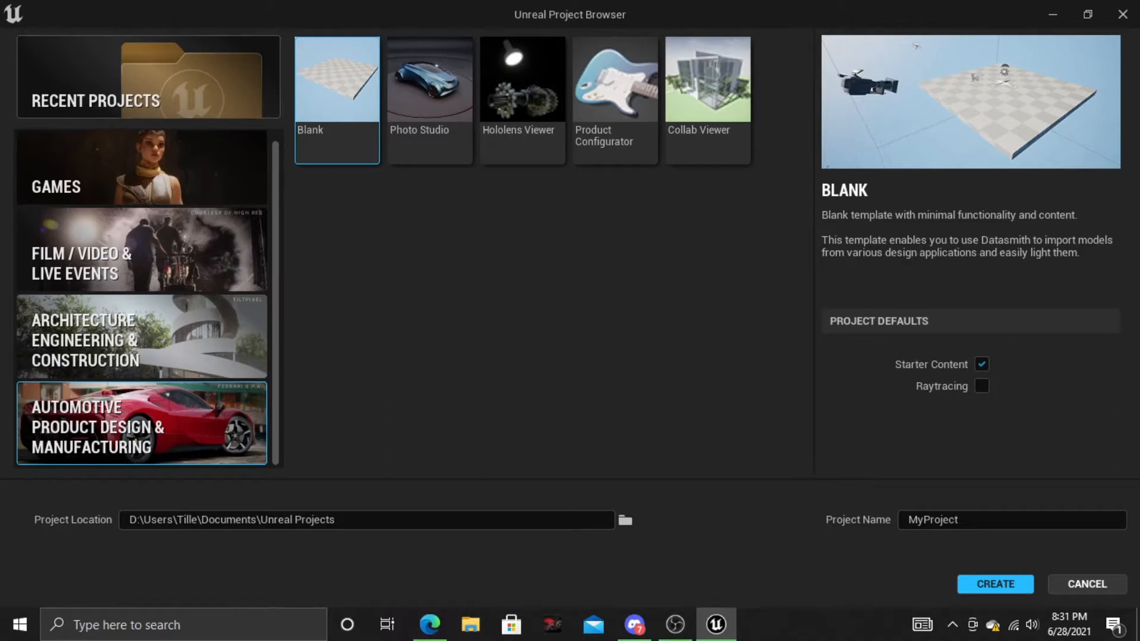
click(148, 77)
click(702, 126)
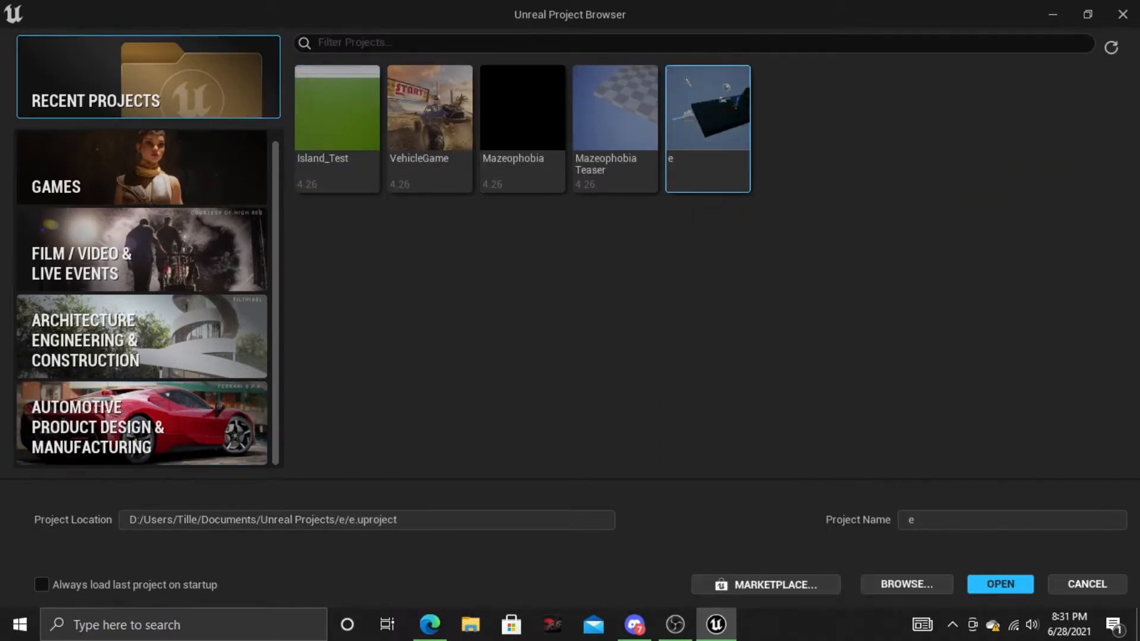
- Create a new project from the Blank Games template with the name Video_World
click(142, 168)
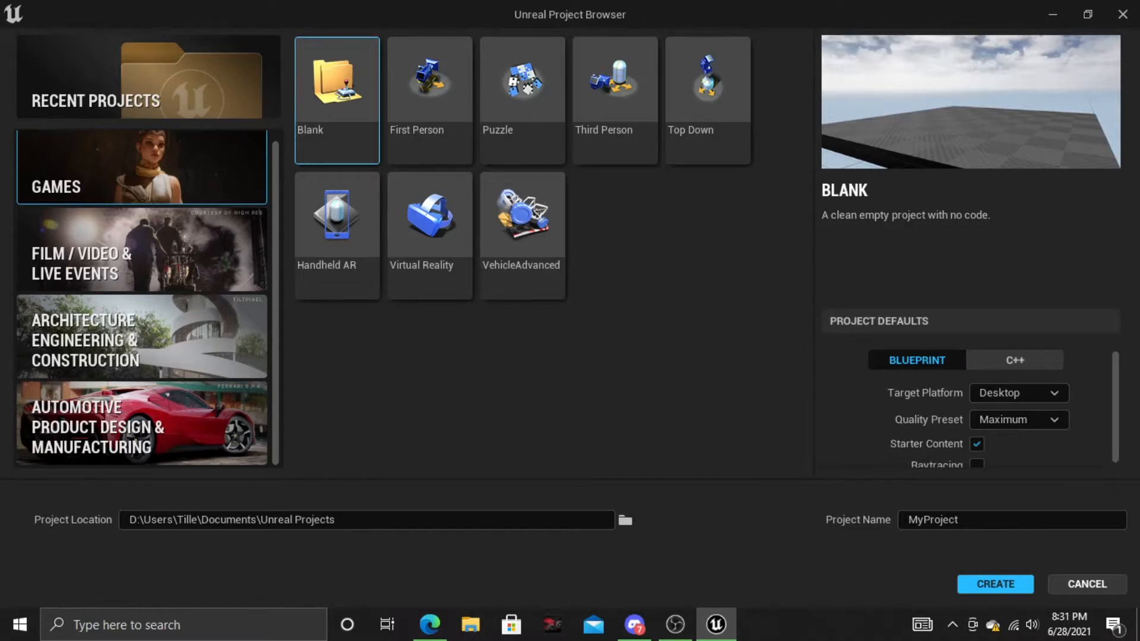
scroll(971, 410, down, 1)
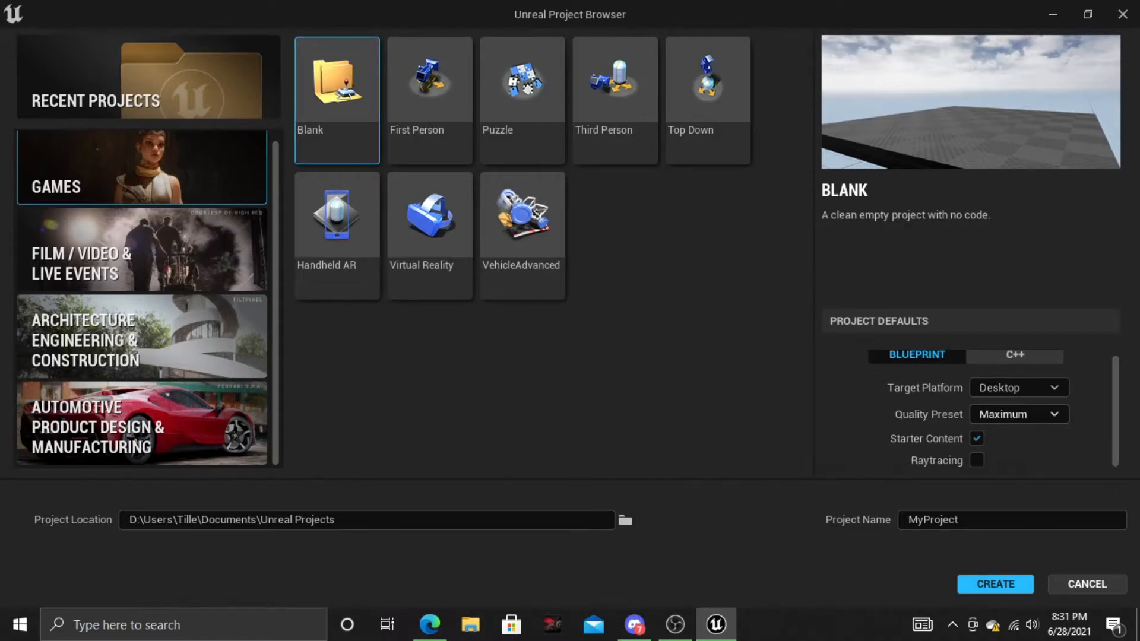
drag(970, 520, 907, 520)
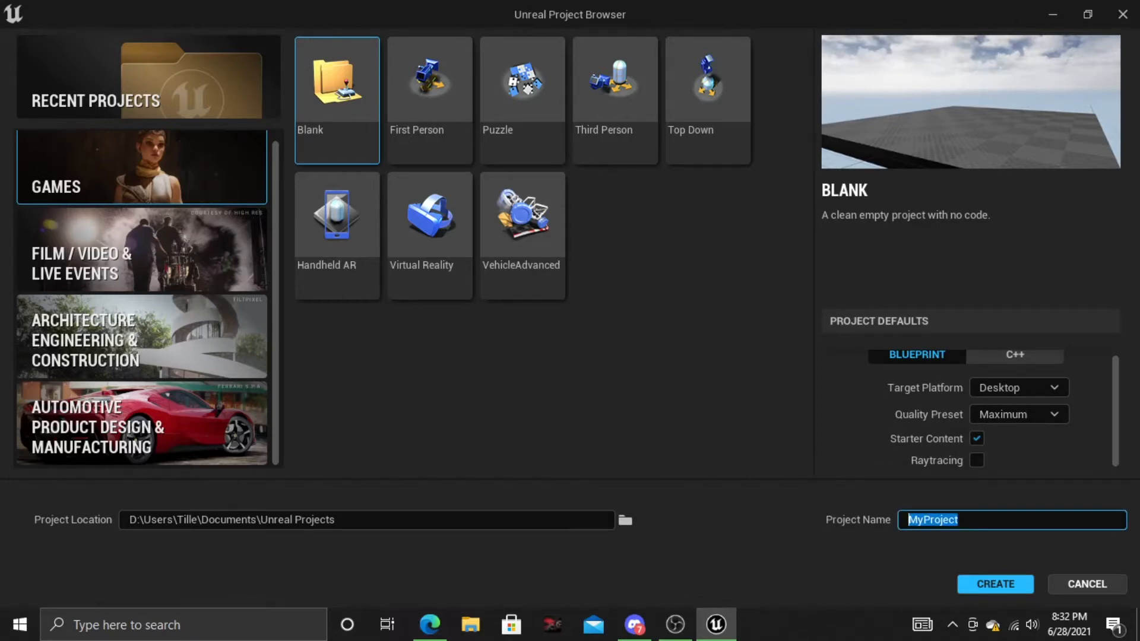
text(Video)
key(BackSpace)
text(Wor)
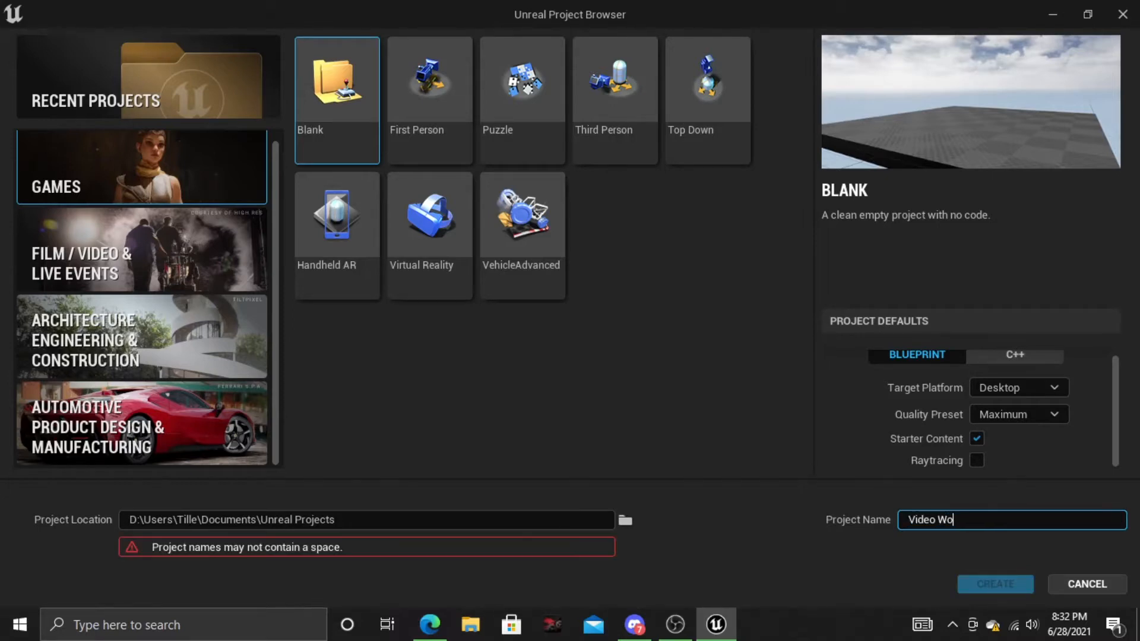
key(BackSpace)
key(BackSpace)
key(BackSpace)
key(BackSpace)
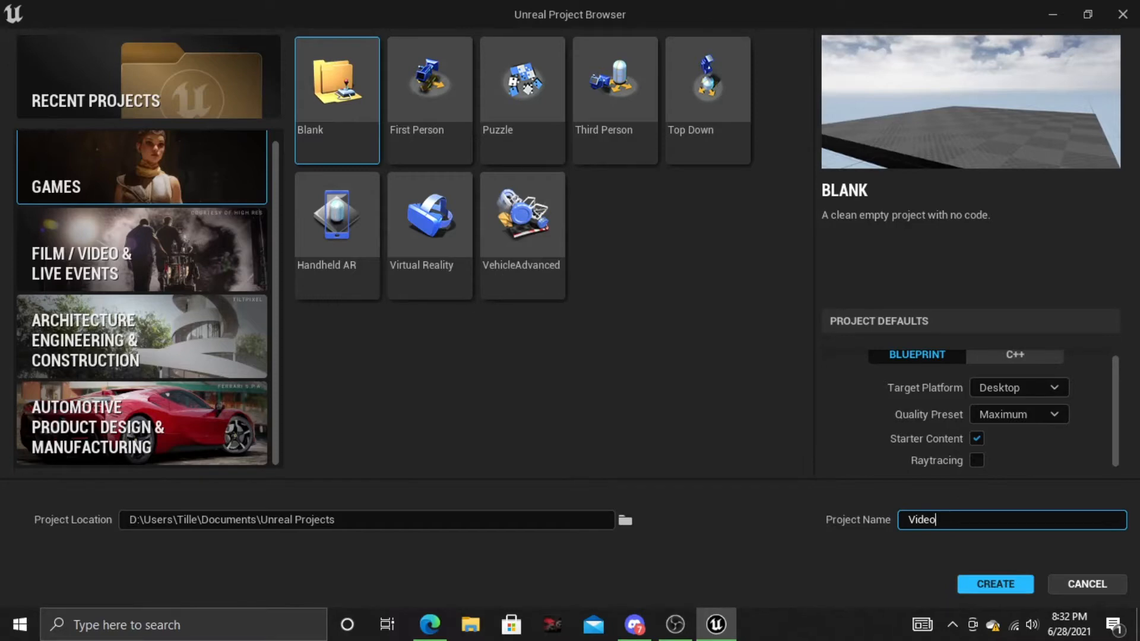
text(_World)
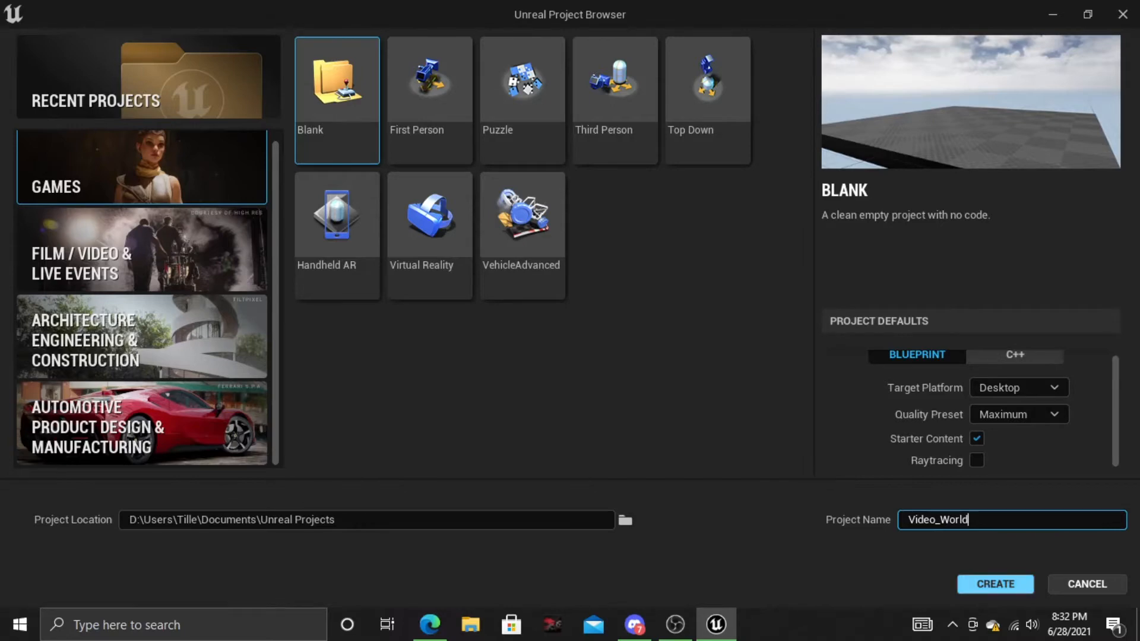
click(996, 584)
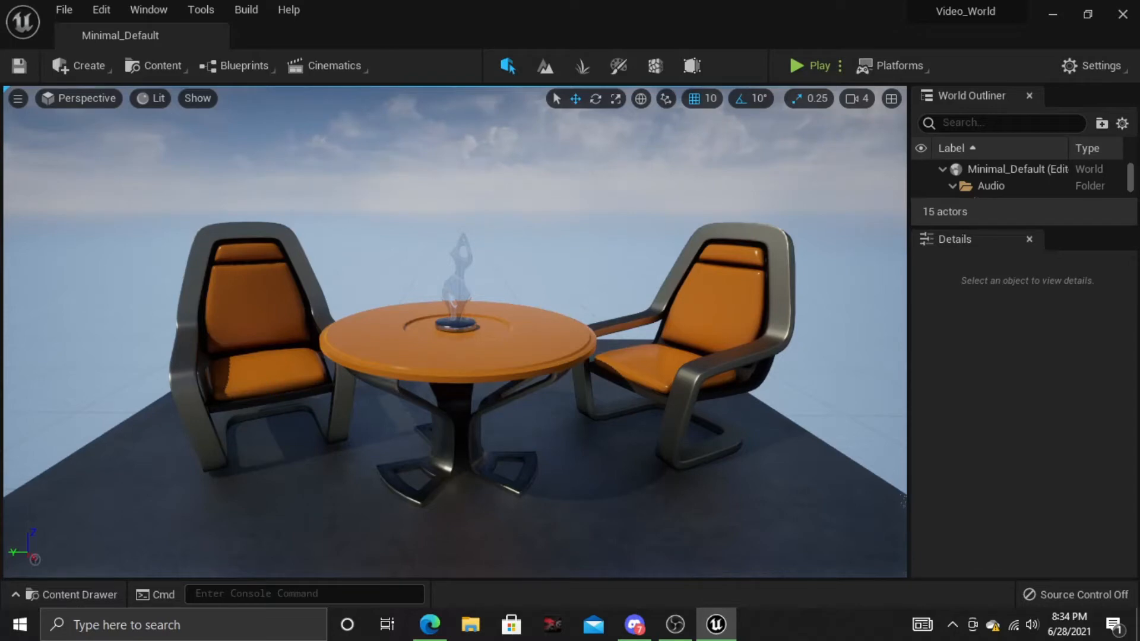
- Fly around the default level to view the floor, the table and chairs, and the surrounding empty space
key(s)
right_drag(455, 333, 395, 382)
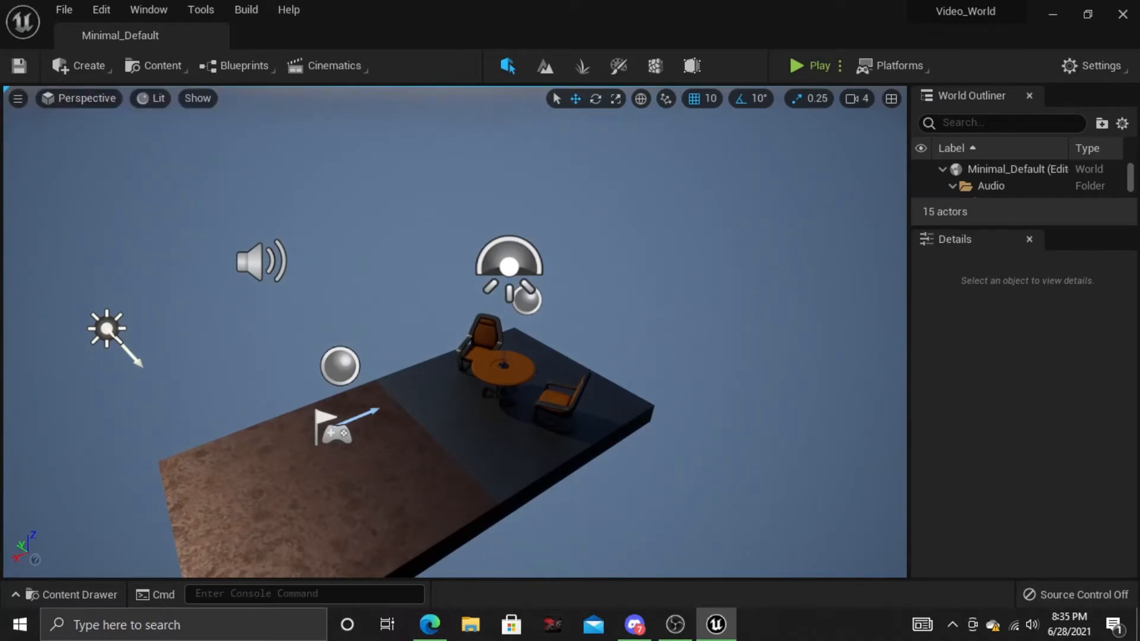
mouse_move(456, 333)
mouse_down()
mouse_move(454, 363)
mouse_move(443, 341)
mouse_up()
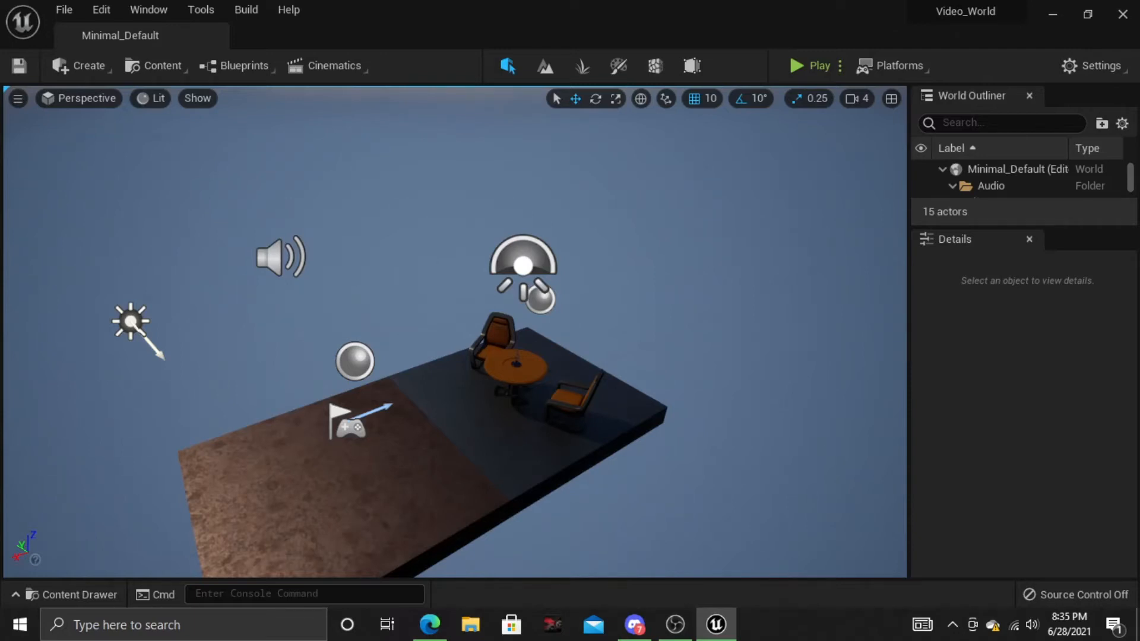
mouse_move(455, 333)
right_down()
mouse_move(564, 336)
mouse_move(445, 345)
right_up()
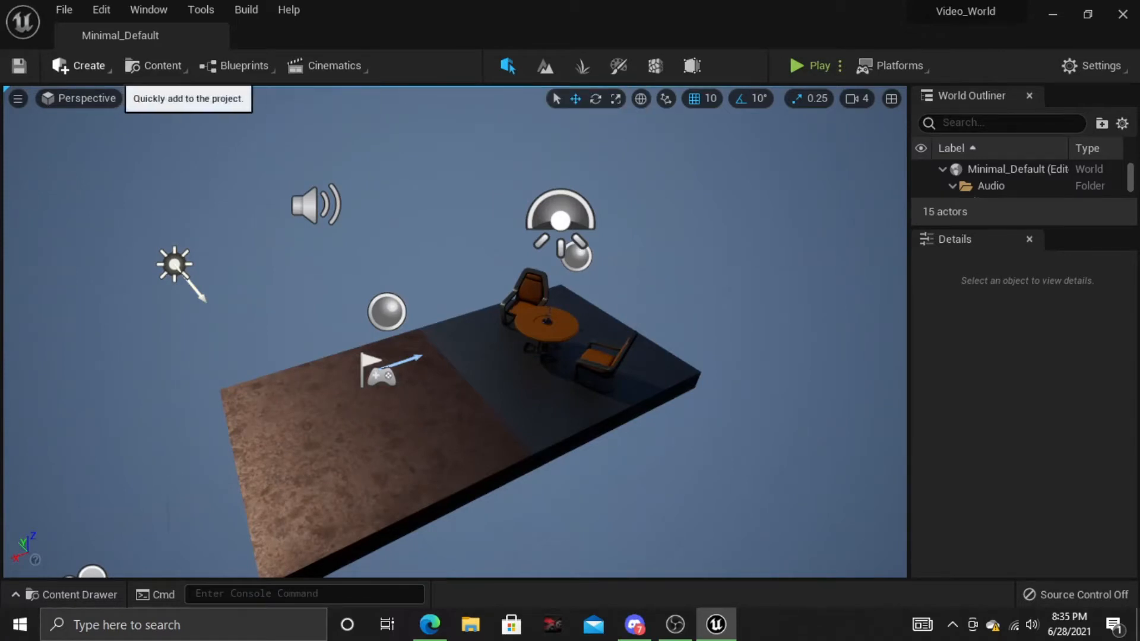
right_drag(380, 285, 522, 286)
drag(523, 285, 499, 309)
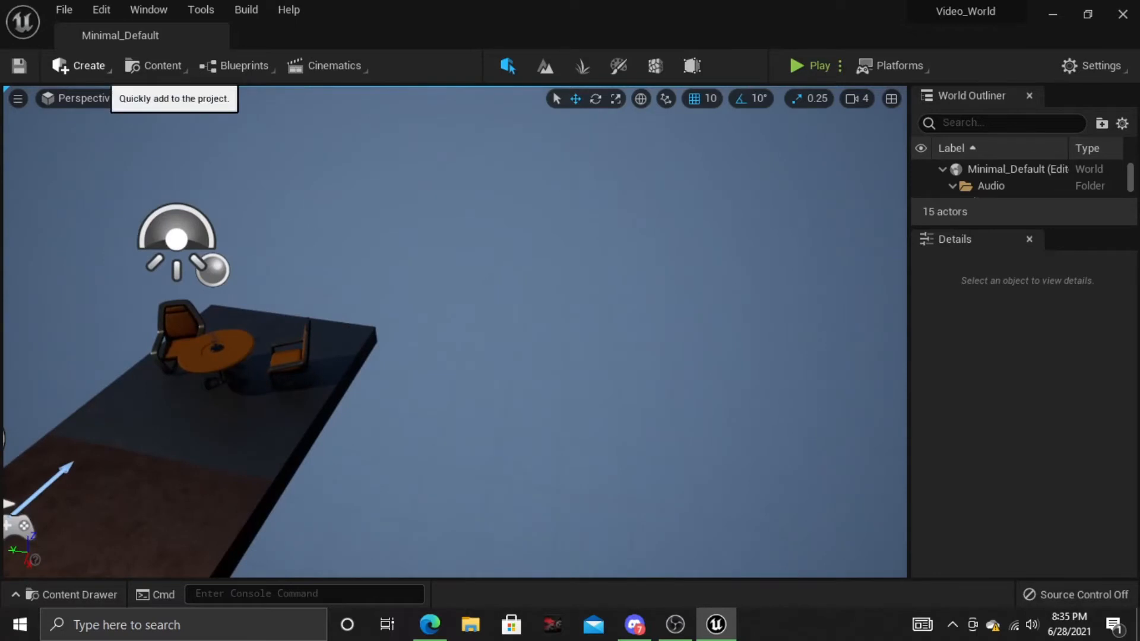
- Review the available options for creating actors, managing content, blueprints and cinematics, targeting platforms, and editor settings
click(83, 65)
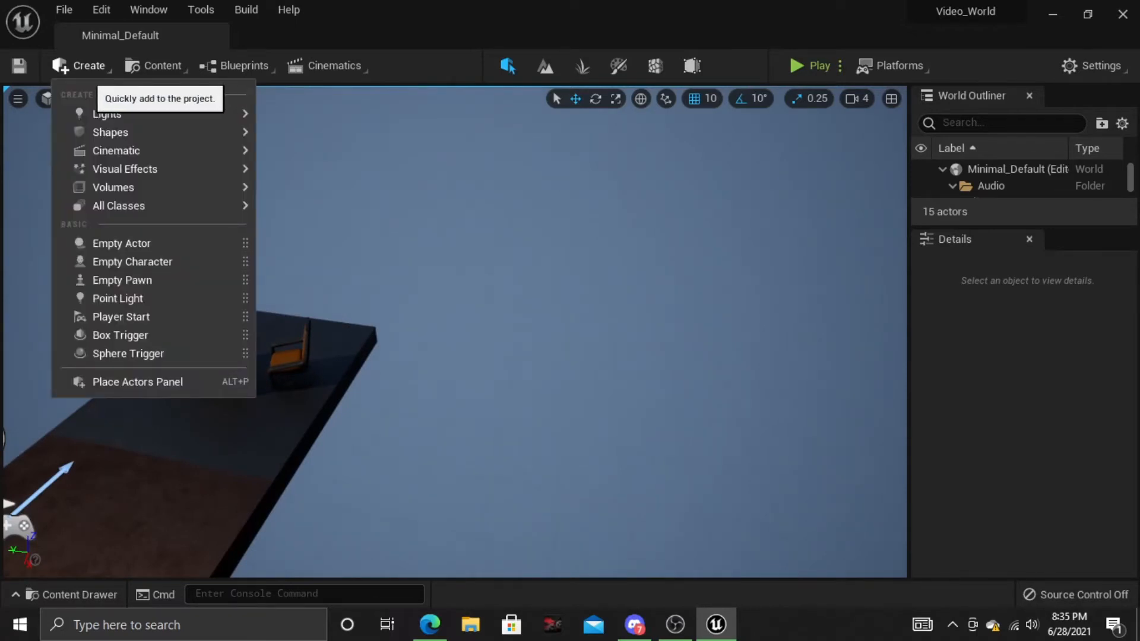
click(155, 65)
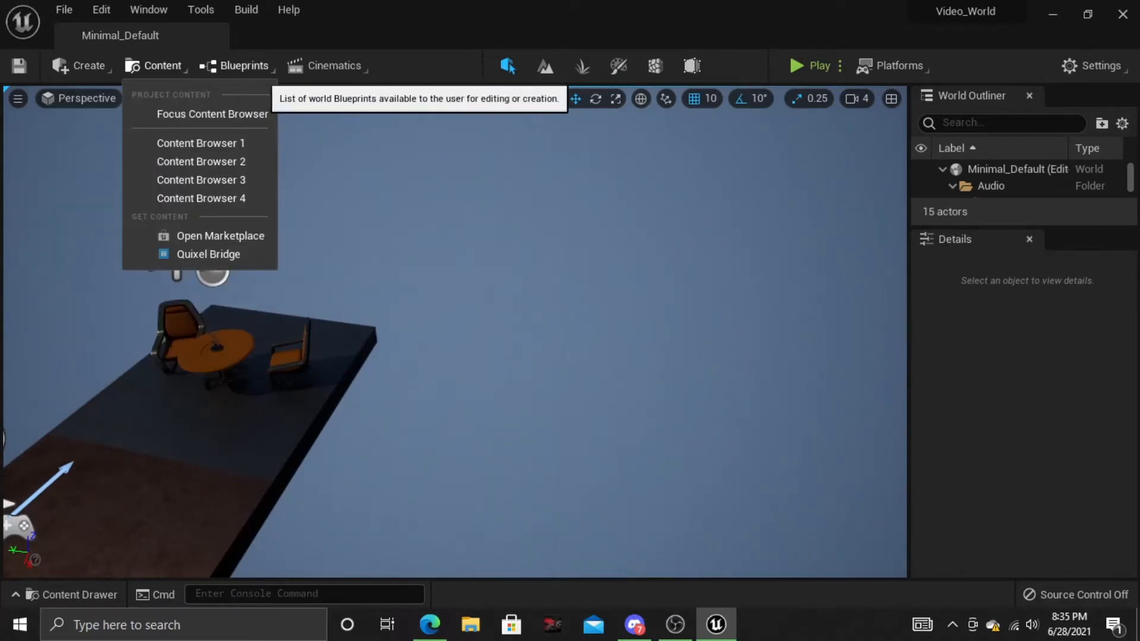
click(237, 66)
click(330, 66)
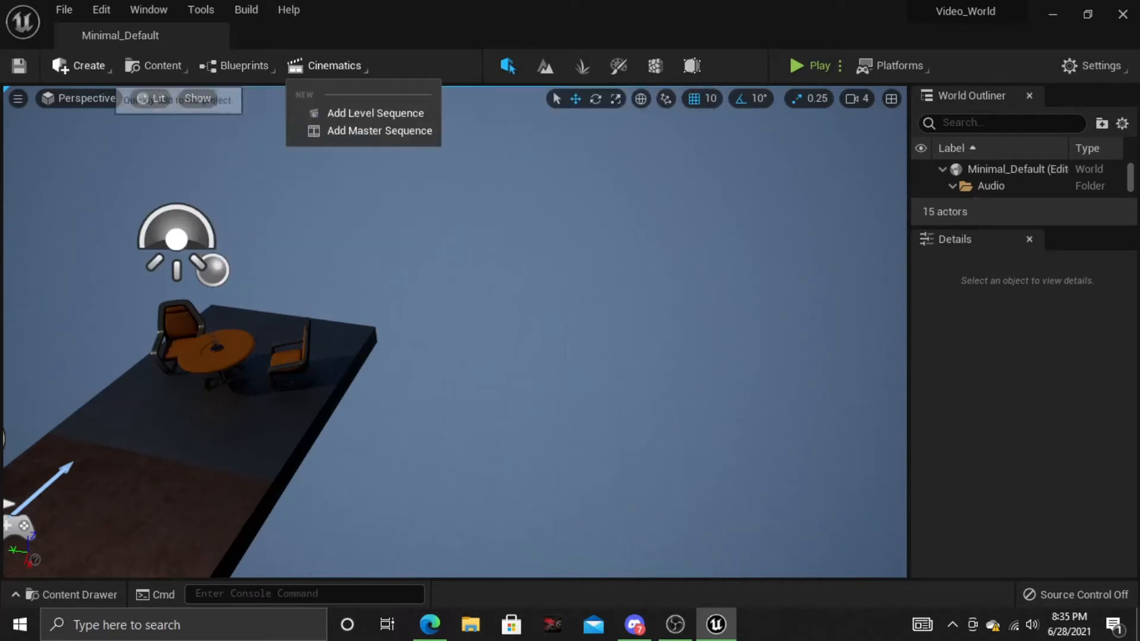
click(83, 66)
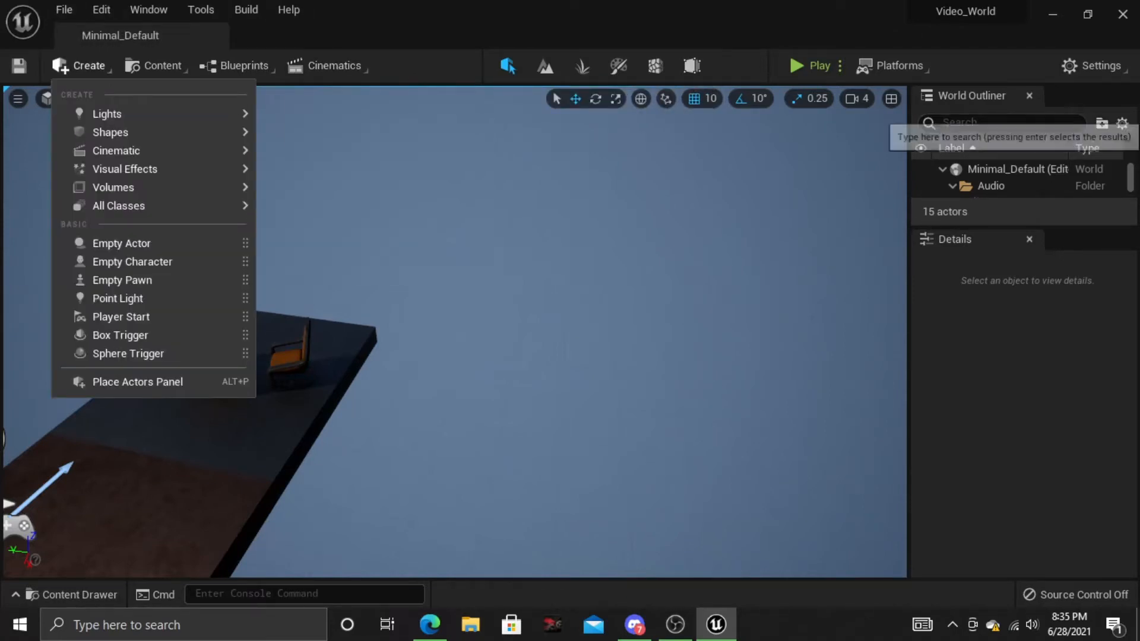
click(894, 66)
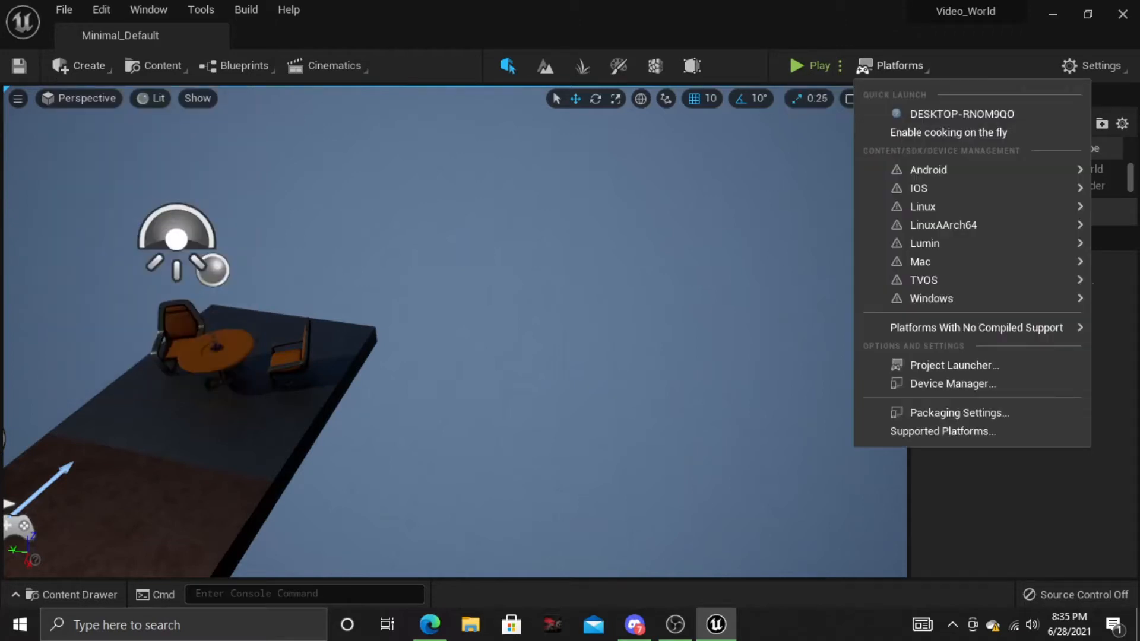
click(1096, 65)
click(1096, 65)
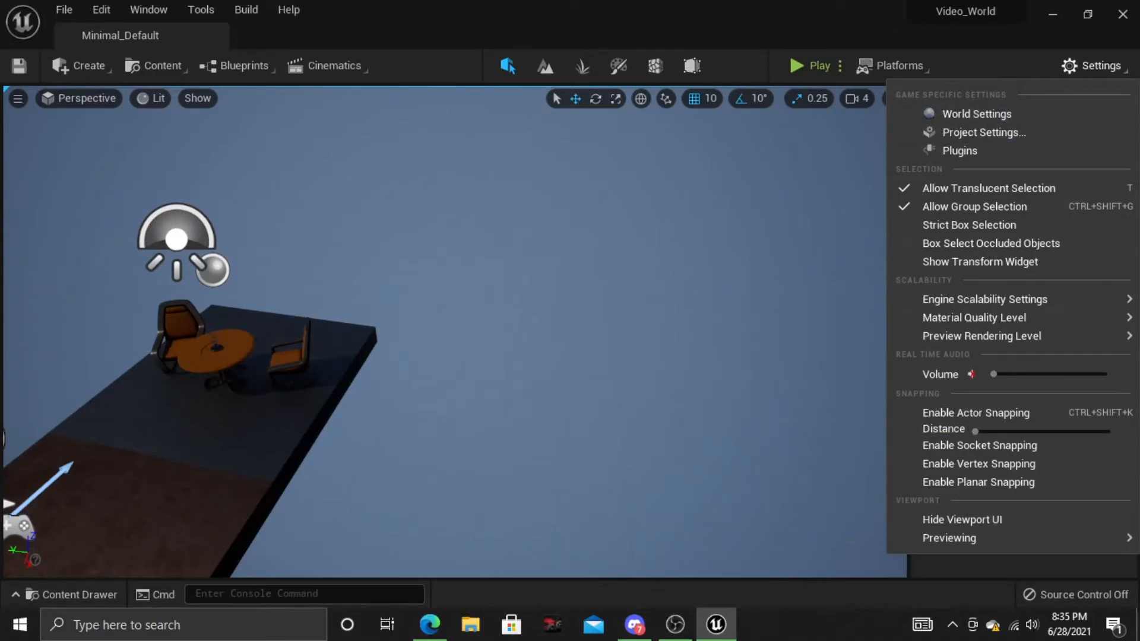
click(1096, 66)
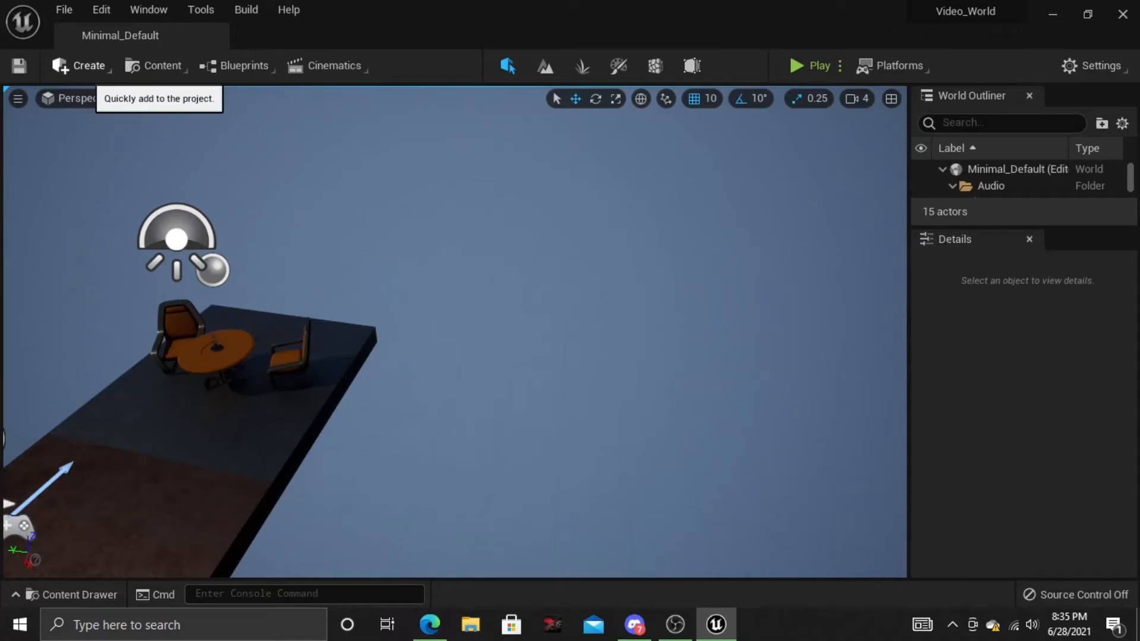
click(84, 65)
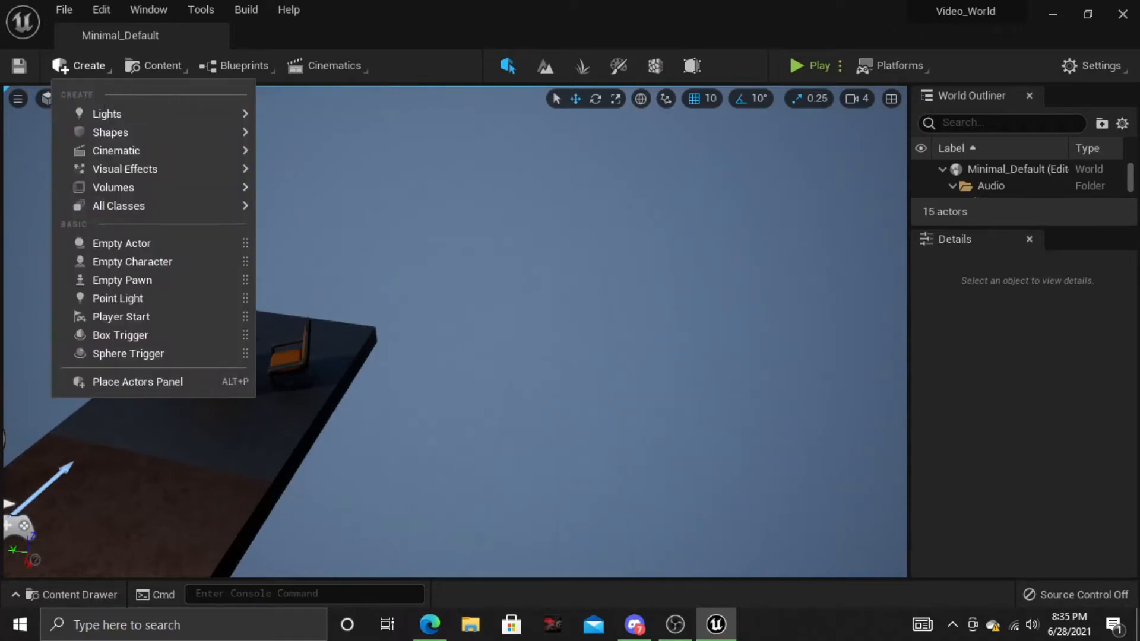
mouse_move(110, 132)
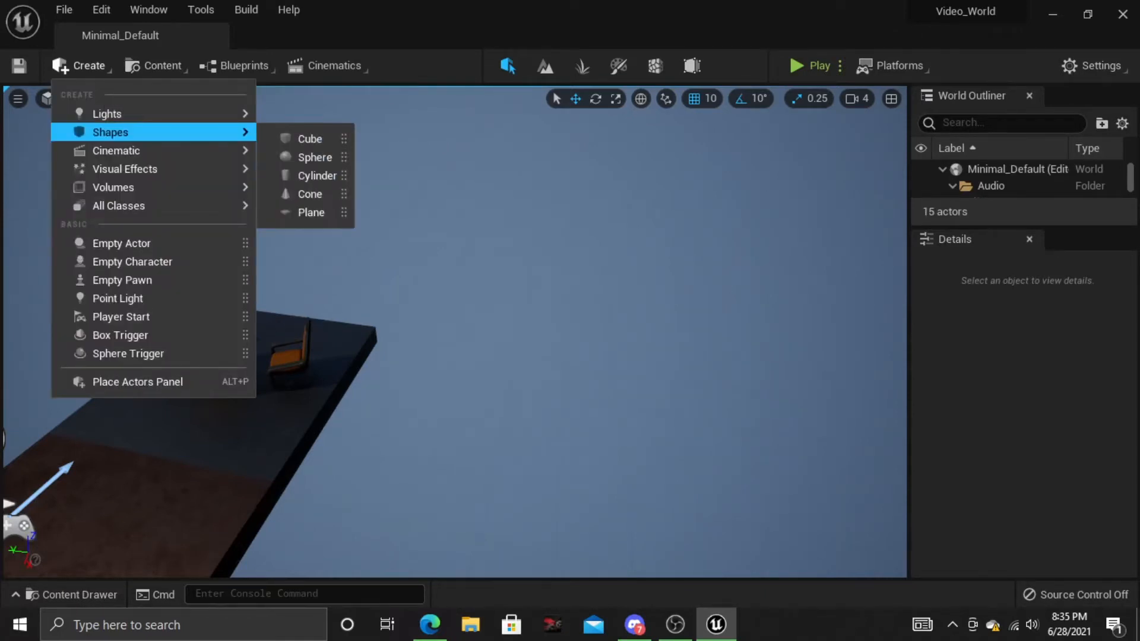
drag(301, 139, 479, 274)
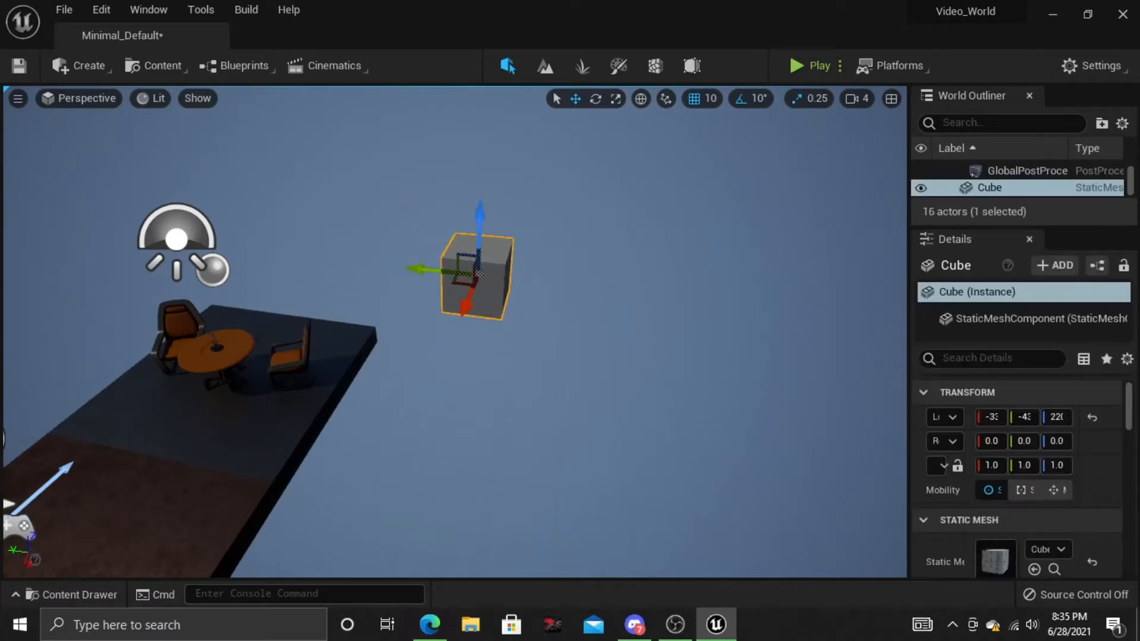
key(Delete)
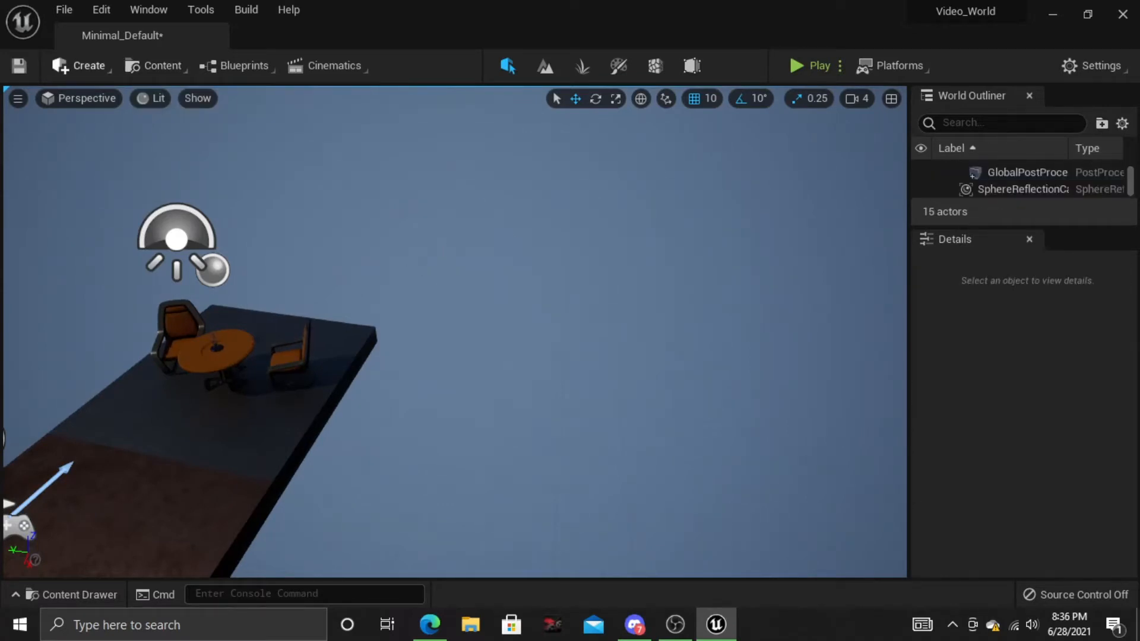
- Add a cube shape to the level and raise it high above the floor platform, to a Z location of about 740
click(81, 65)
mouse_move(148, 132)
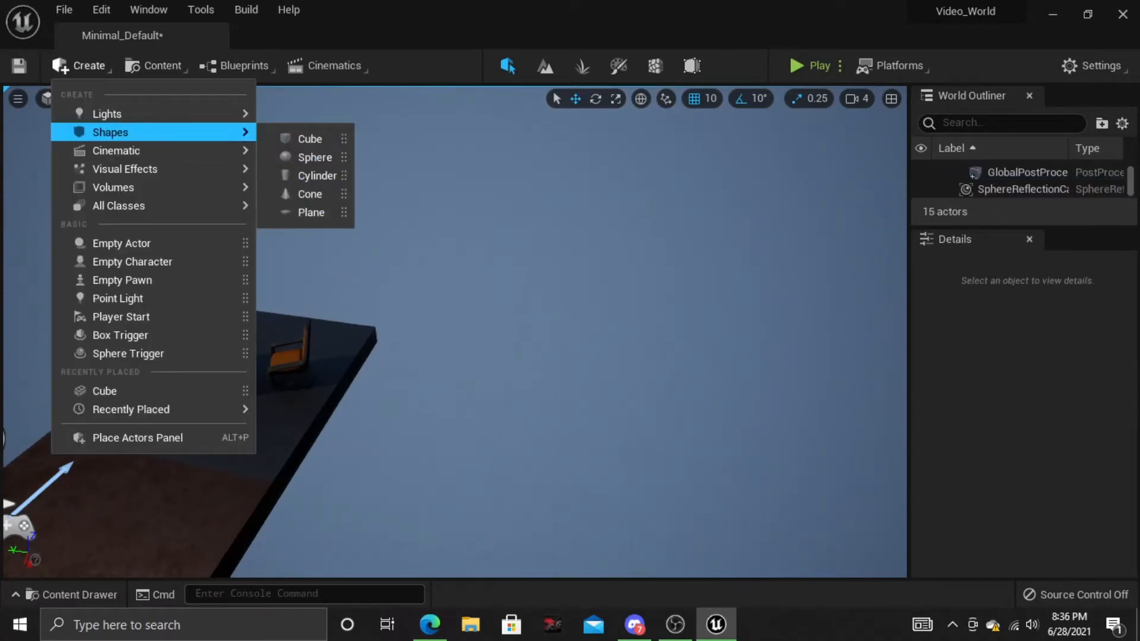
click(310, 138)
right_drag(455, 333, 407, 356)
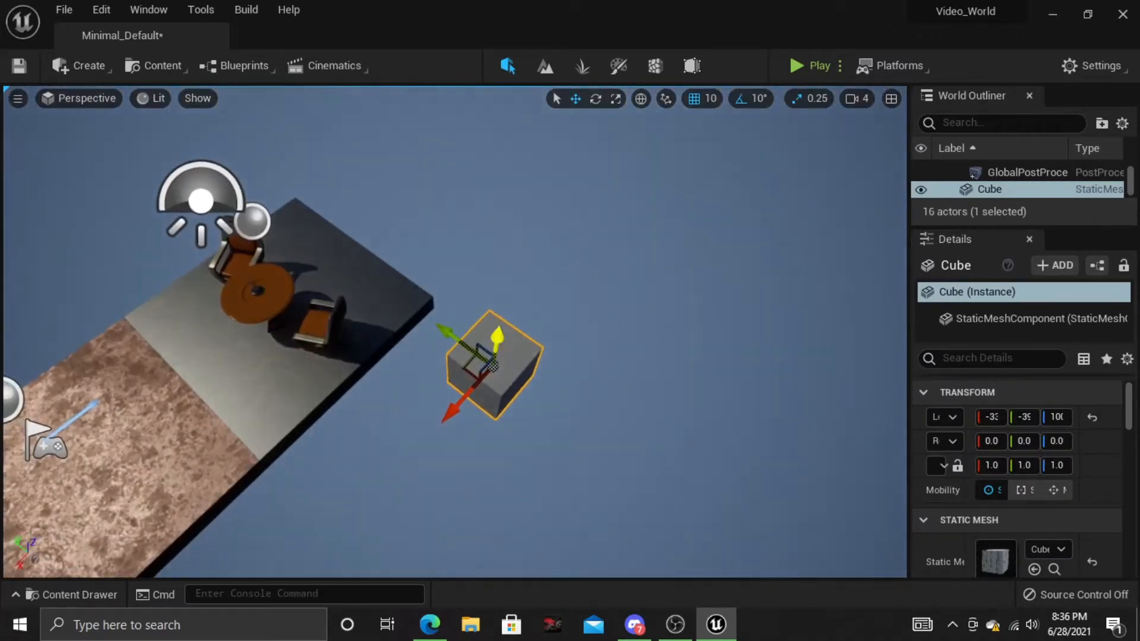
drag(498, 337, 532, 119)
mouse_move(532, 122)
right_down()
mouse_move(525, 89)
mouse_move(525, 116)
right_up()
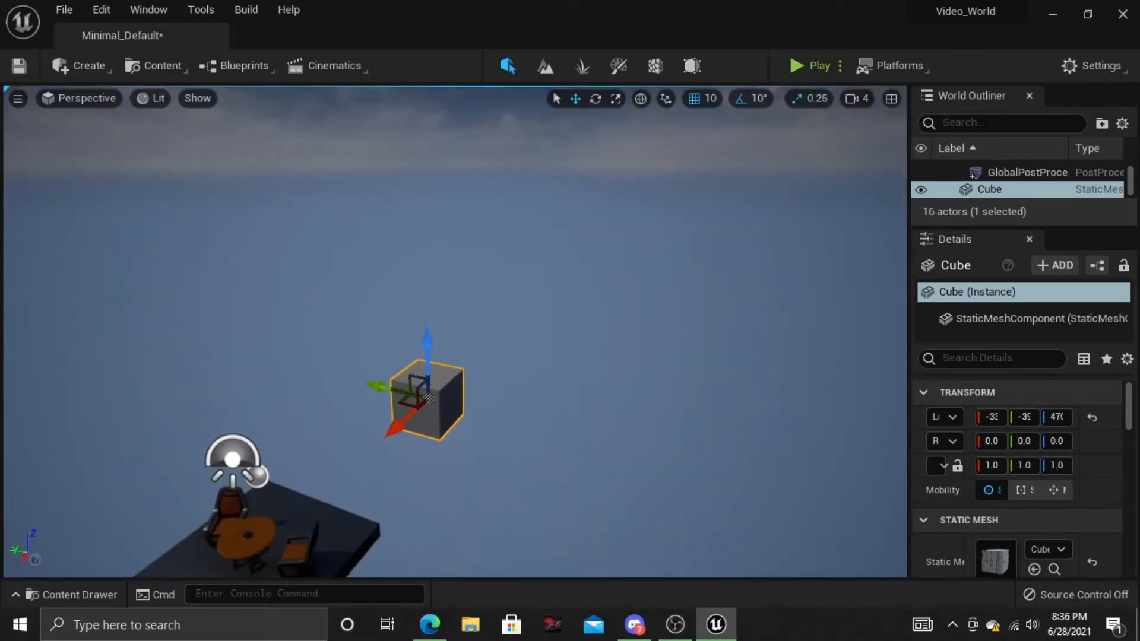
drag(427, 345, 426, 201)
- Delete the Player Start actor standing on the floor platform
right_drag(426, 201, 398, 303)
click(345, 407)
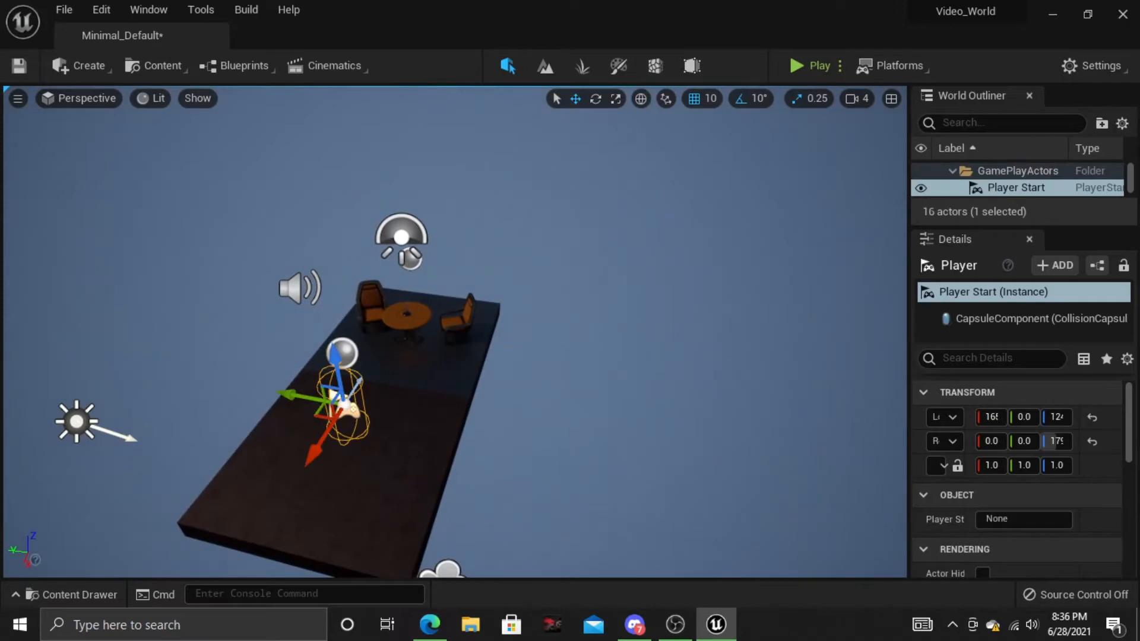
key(Delete)
- Scale the raised cube into a long flat slab, with a Y scale of about 5.2 and a Z scale of about 0.2
right_drag(352, 409, 339, 315)
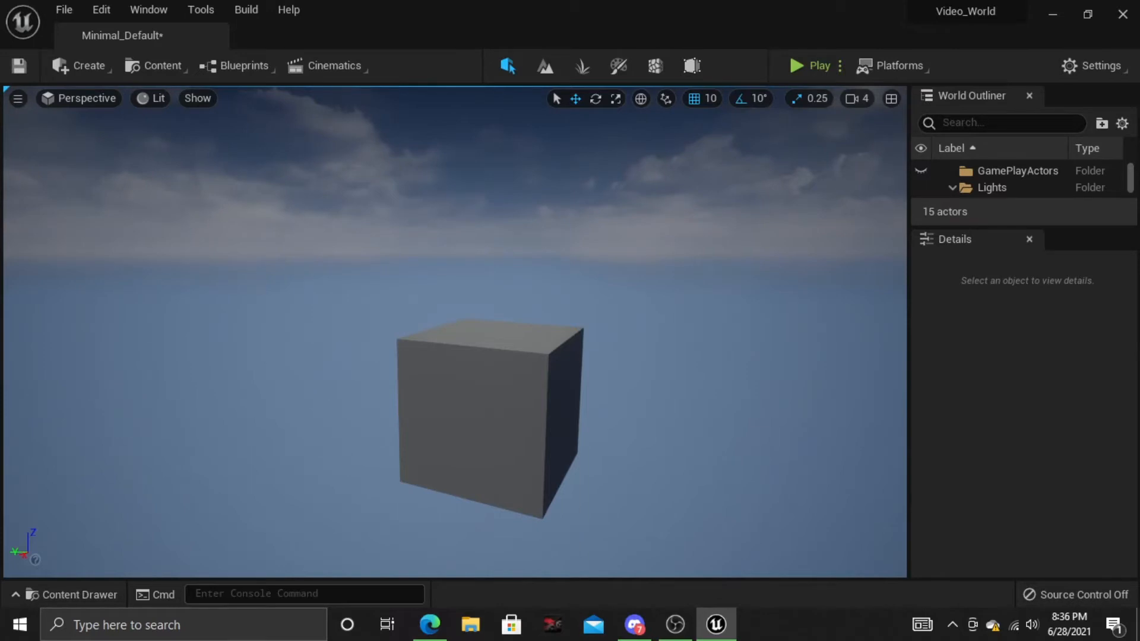
click(488, 410)
mouse_move(488, 410)
right_down()
mouse_move(463, 440)
mouse_move(470, 350)
mouse_move(439, 512)
mouse_move(475, 505)
mouse_move(499, 416)
right_up()
key(e)
key(w)
key(r)
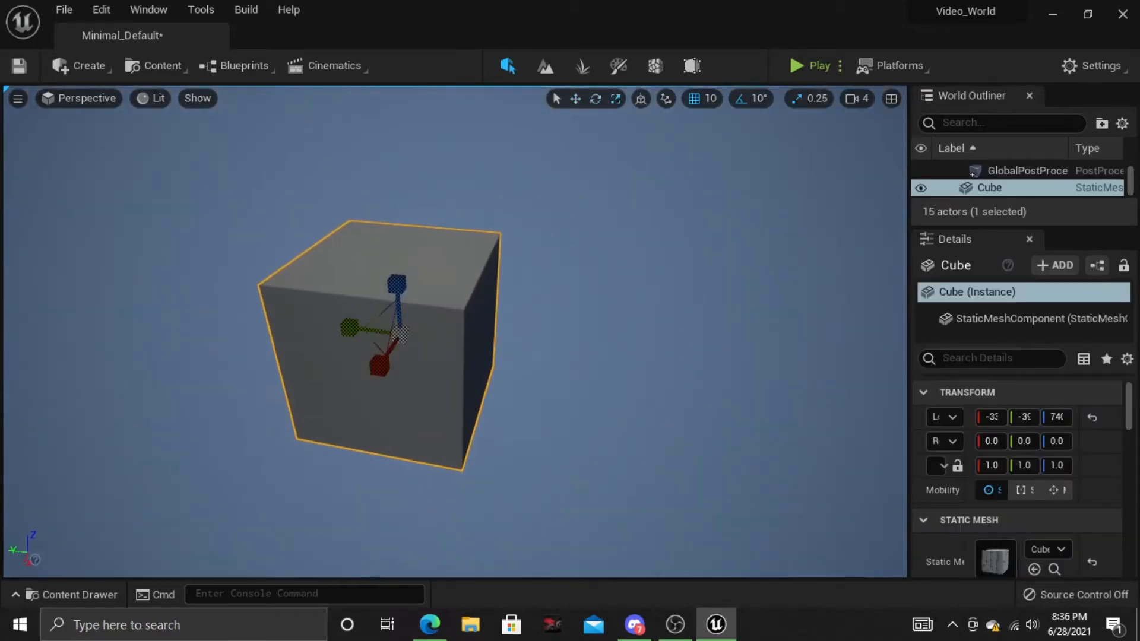
drag(396, 284, 312, 325)
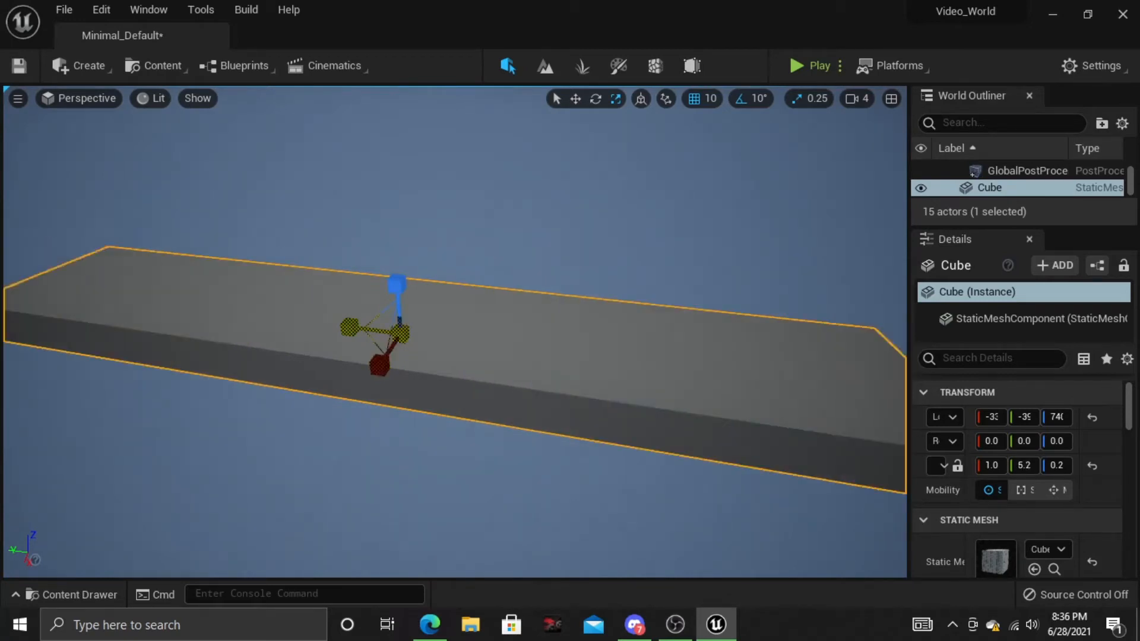
- Scale the slab into a broad, thin platform with scale about 10 in X, 8.2 in Y and 0.2 in Z
right_drag(475, 351, 303, 368)
mouse_move(480, 354)
mouse_down()
mouse_move(436, 306)
mouse_move(478, 351)
mouse_up()
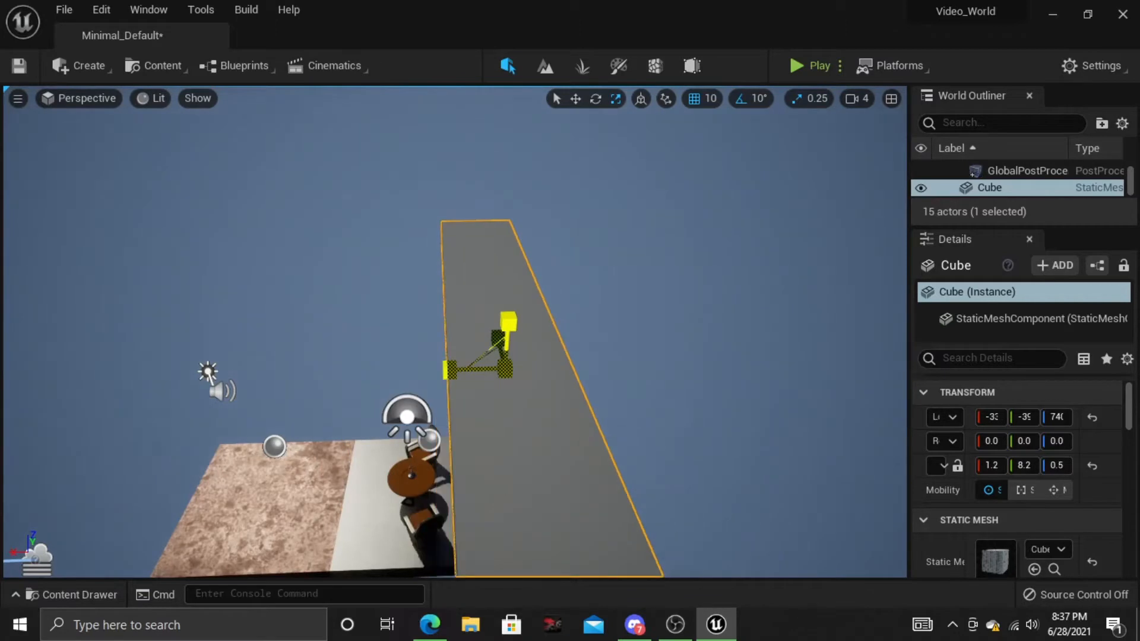
right_drag(478, 352, 470, 317)
drag(466, 231, 466, 240)
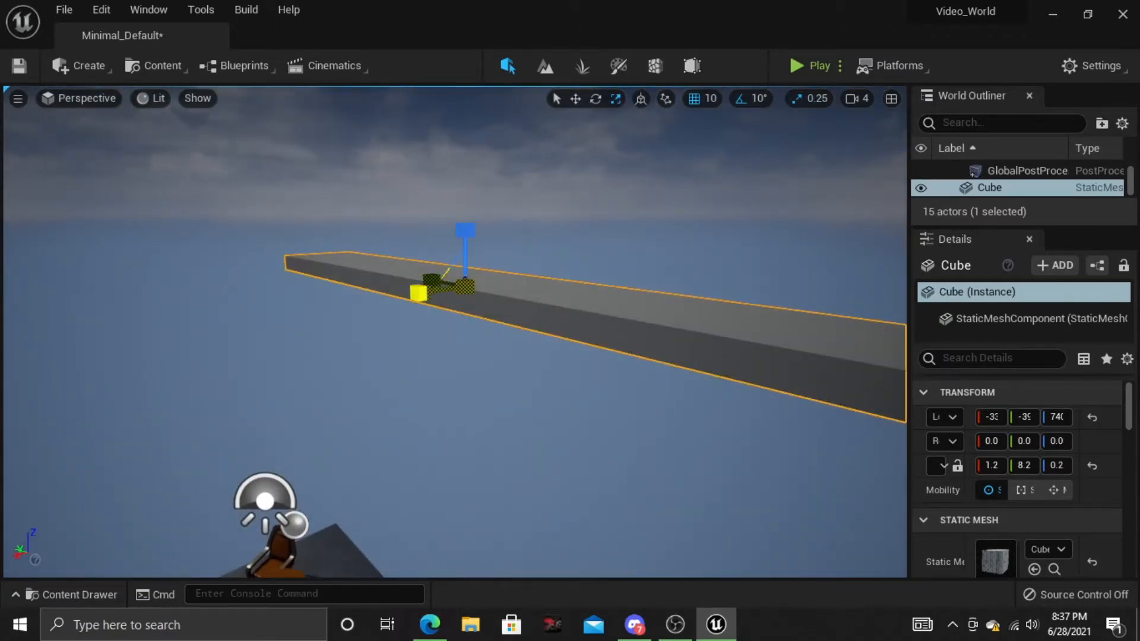
drag(419, 293, 380, 320)
right_drag(416, 332, 535, 364)
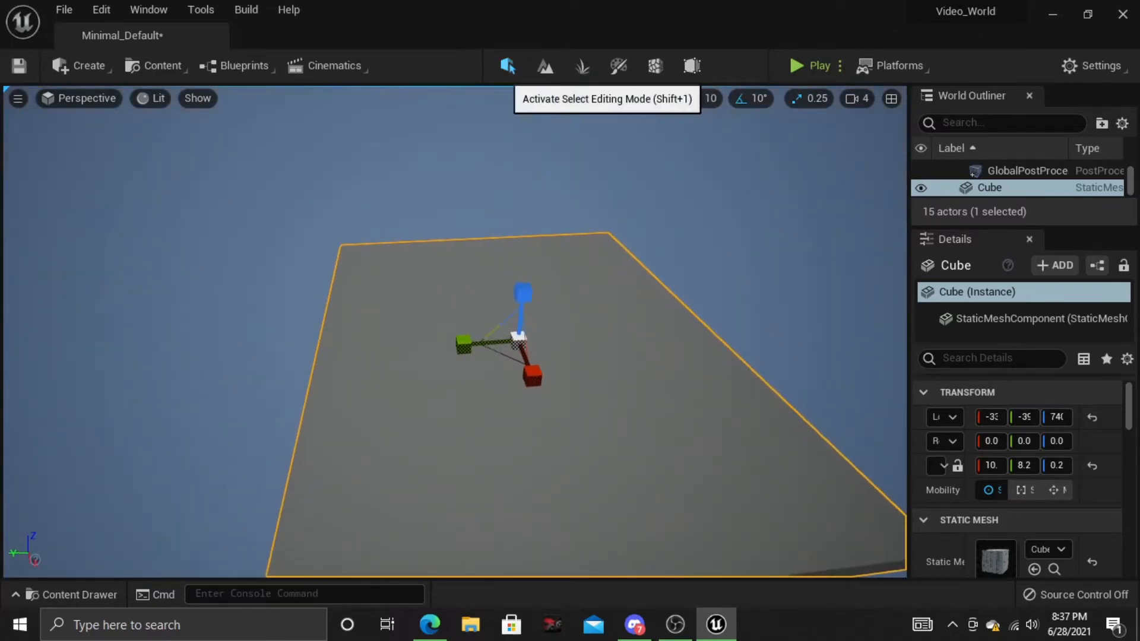
right_drag(455, 333, 410, 364)
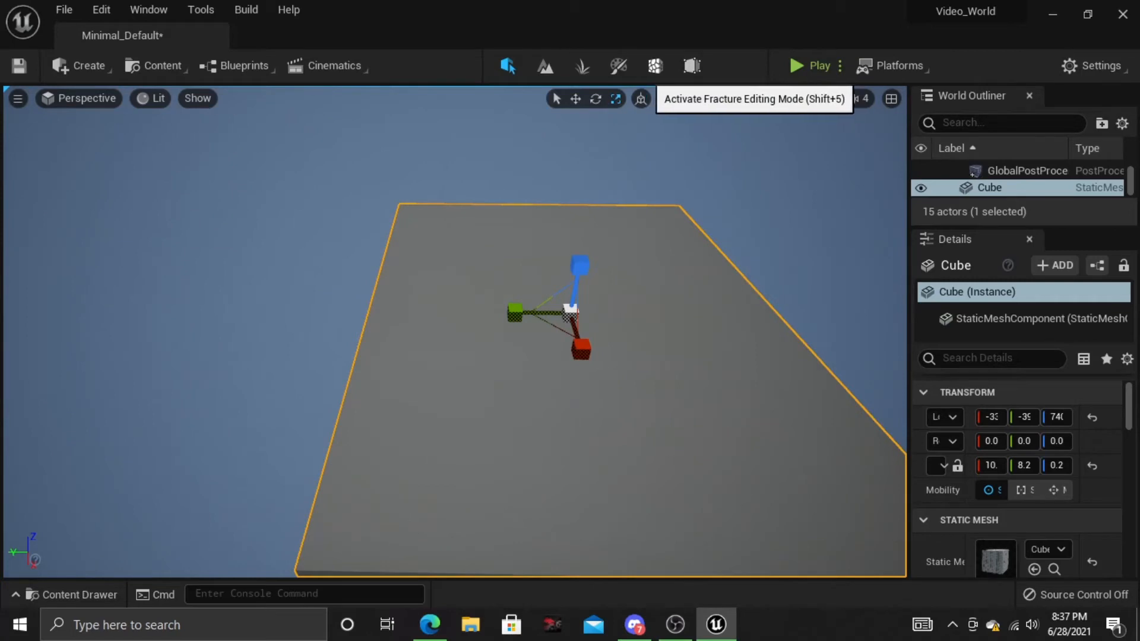
key(d)
right_drag(594, 309, 564, 309)
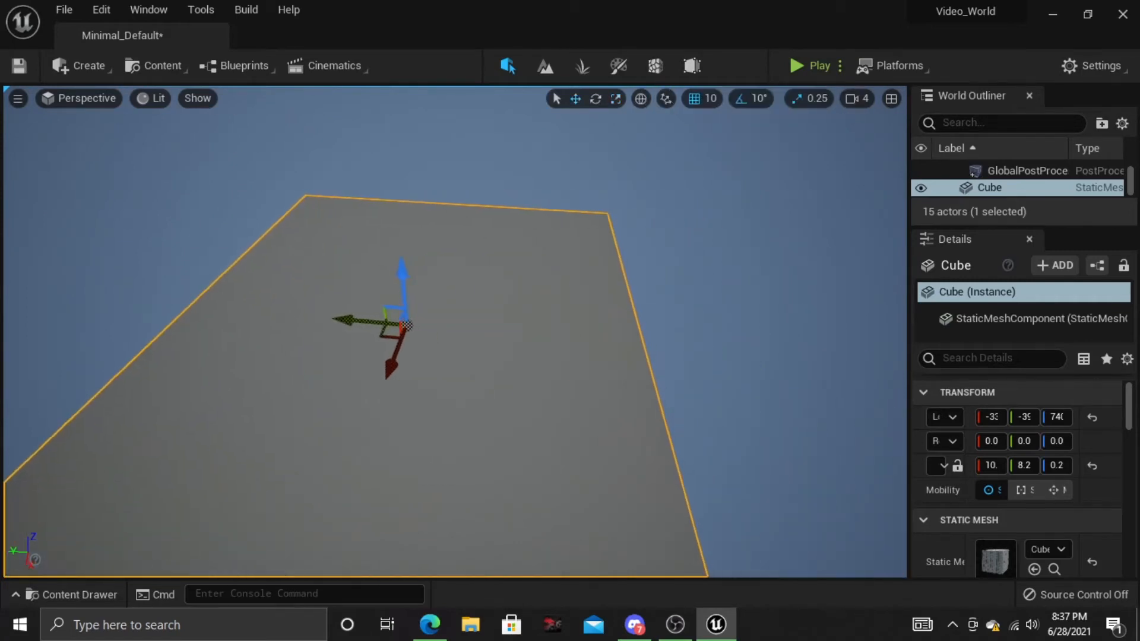
- Review the slab's transform, static mesh, material and physics properties
scroll(1019, 479, down, 5)
scroll(1009, 478, down, 2)
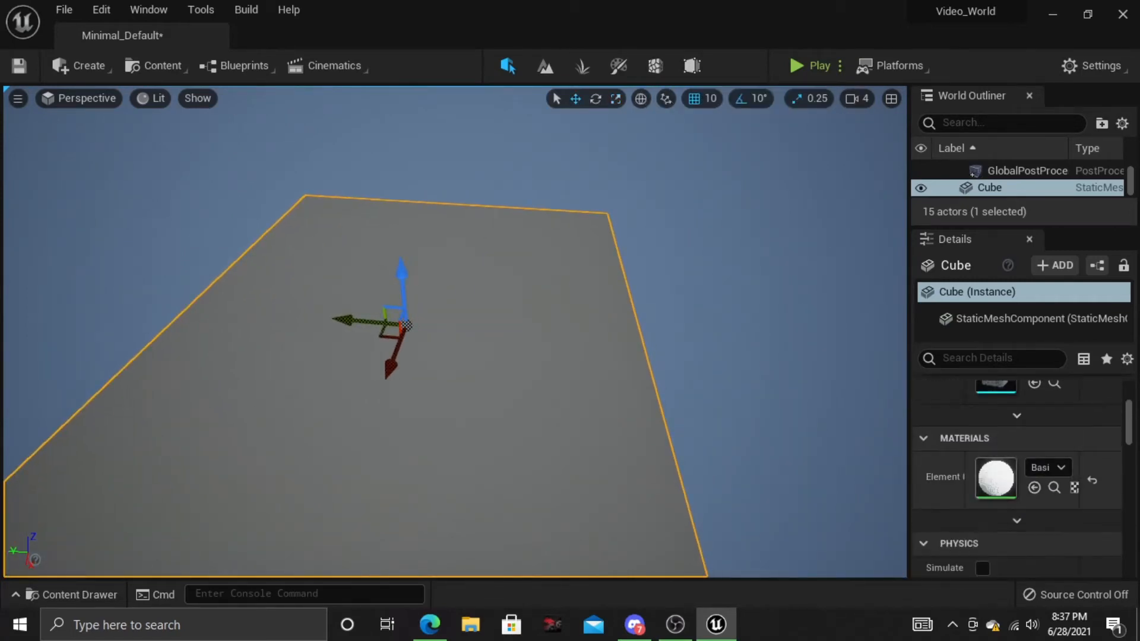
scroll(1009, 469, up, 1)
scroll(1009, 469, down, 1)
scroll(1010, 469, up, 4)
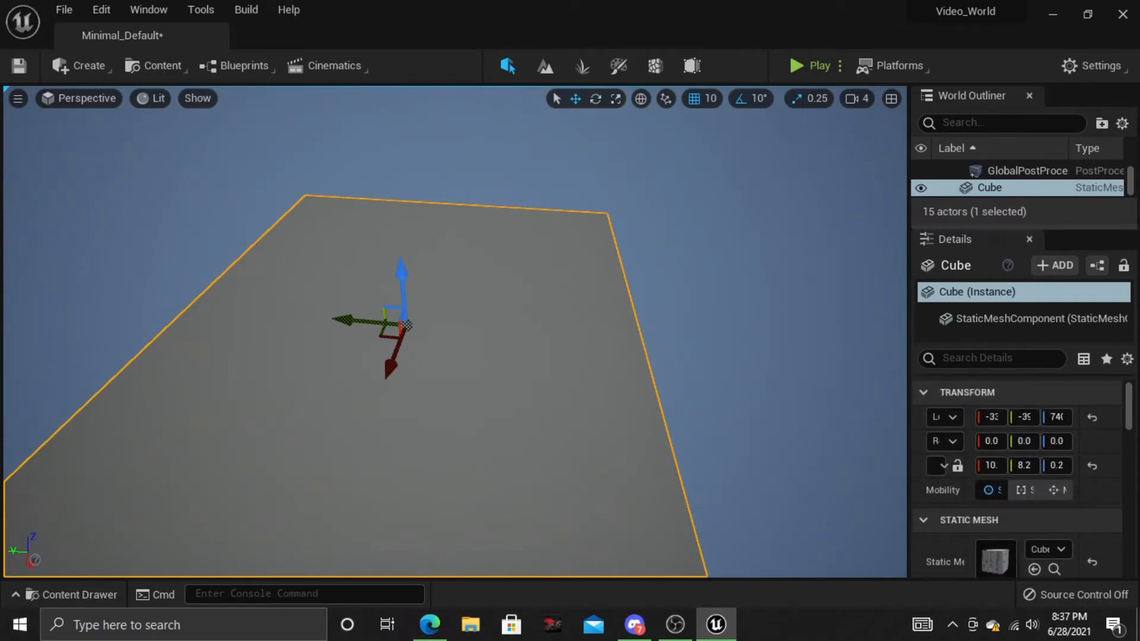
scroll(1019, 178, down, 3)
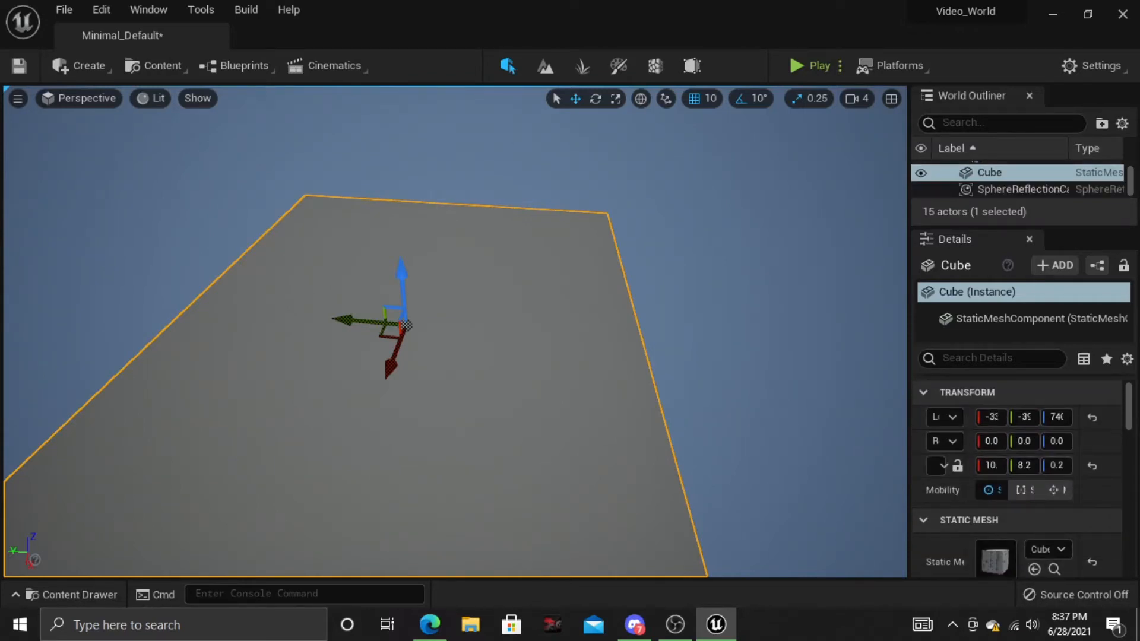
scroll(1018, 479, down, 4)
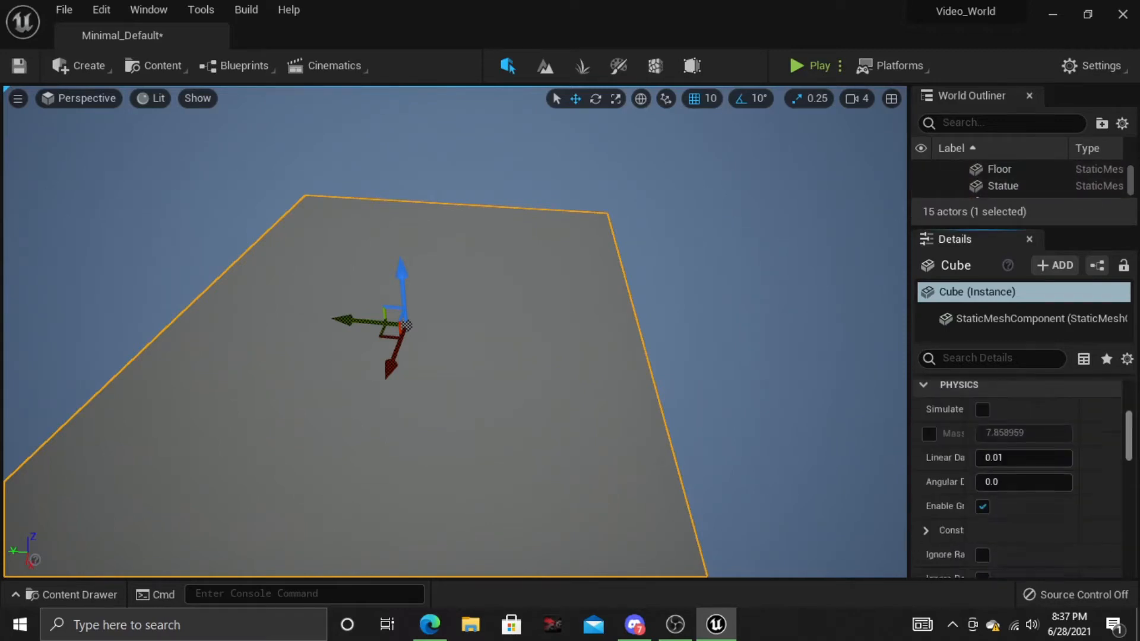
scroll(1018, 479, up, 2)
scroll(1018, 479, down, 3)
scroll(1018, 479, up, 4)
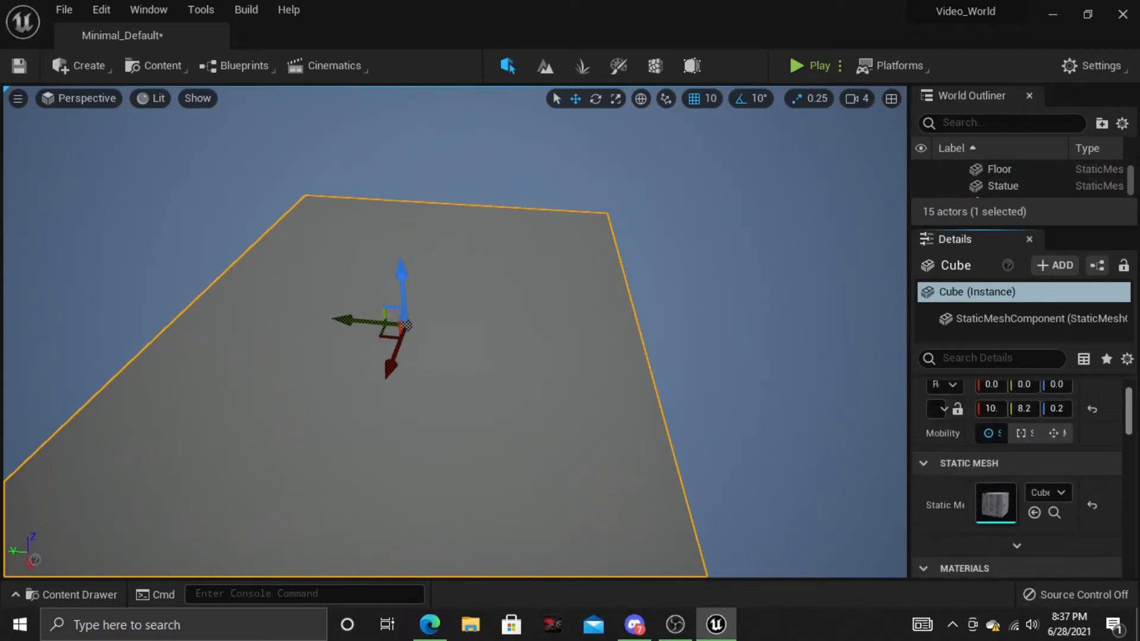
scroll(1019, 478, down, 2)
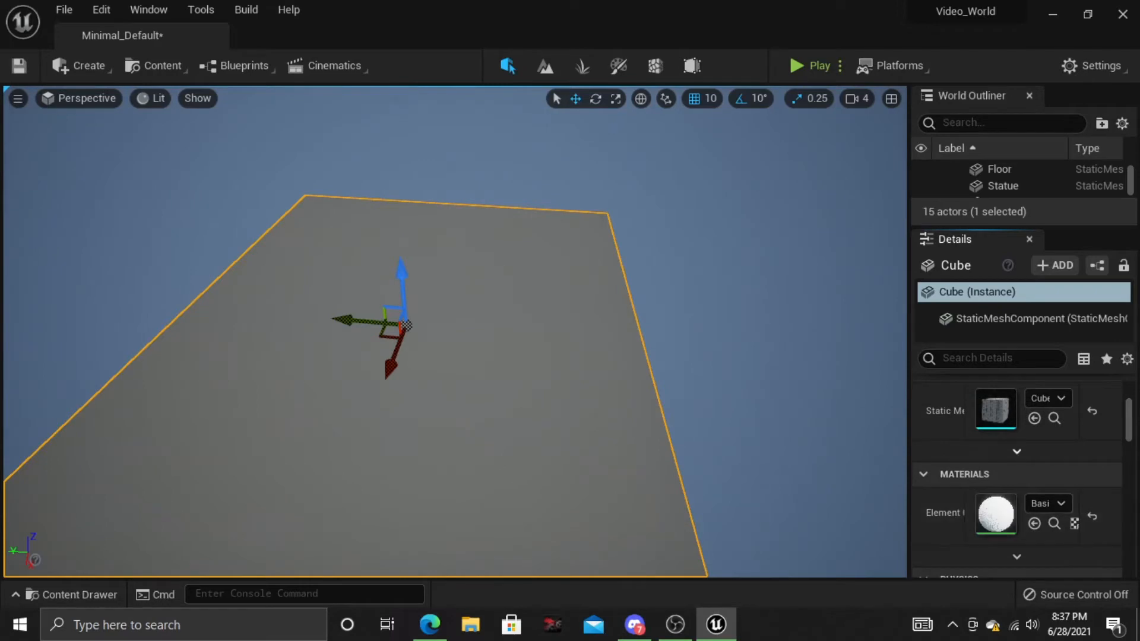
- Browse the materials available for the slab's material element, then close the list
click(1049, 504)
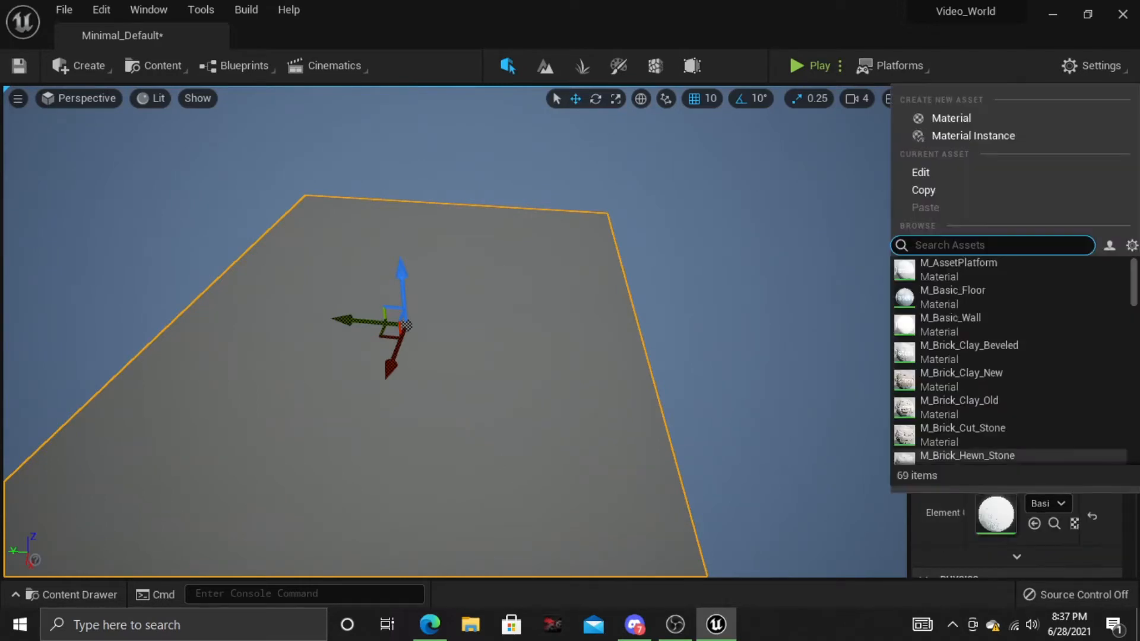
scroll(1009, 356, down, 3)
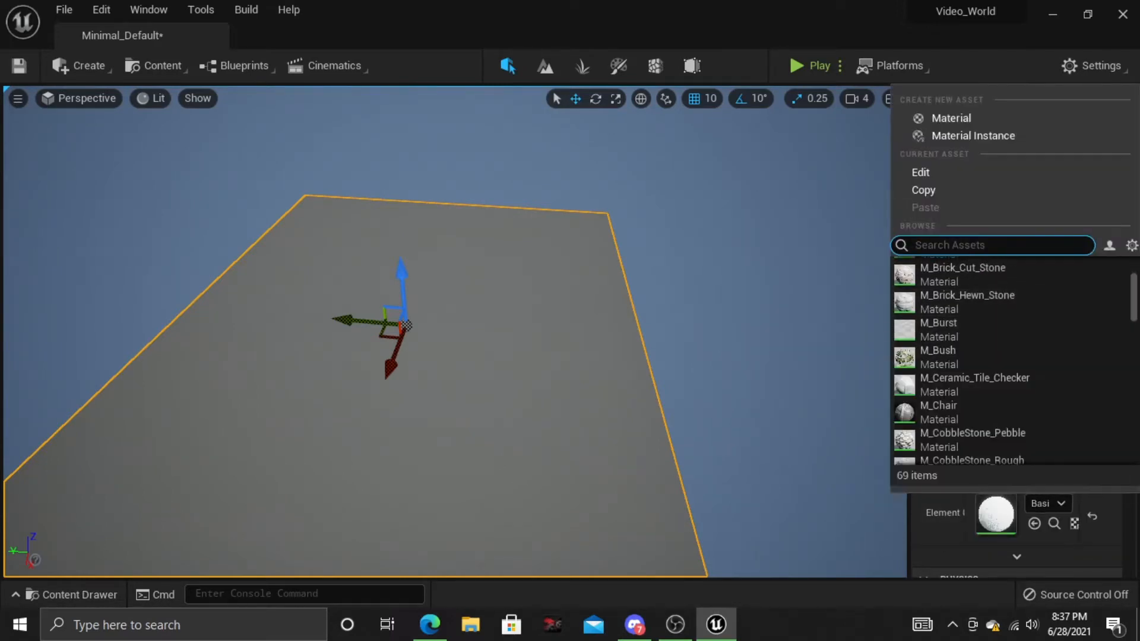
scroll(1009, 362, down, 8)
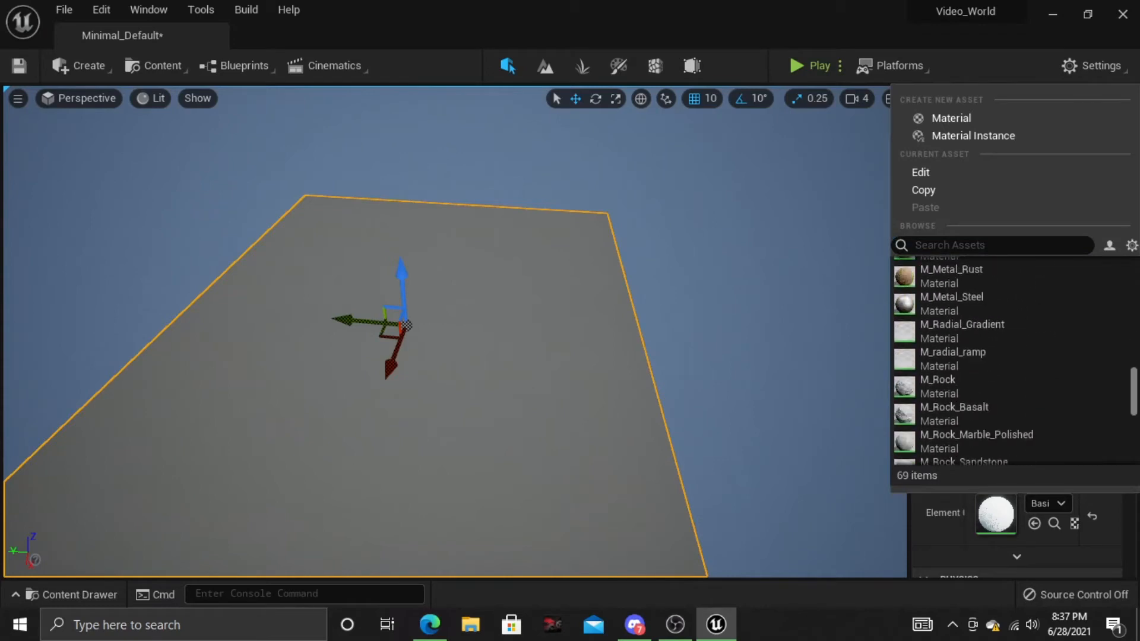
scroll(1009, 362, up, 4)
scroll(1009, 362, up, 5)
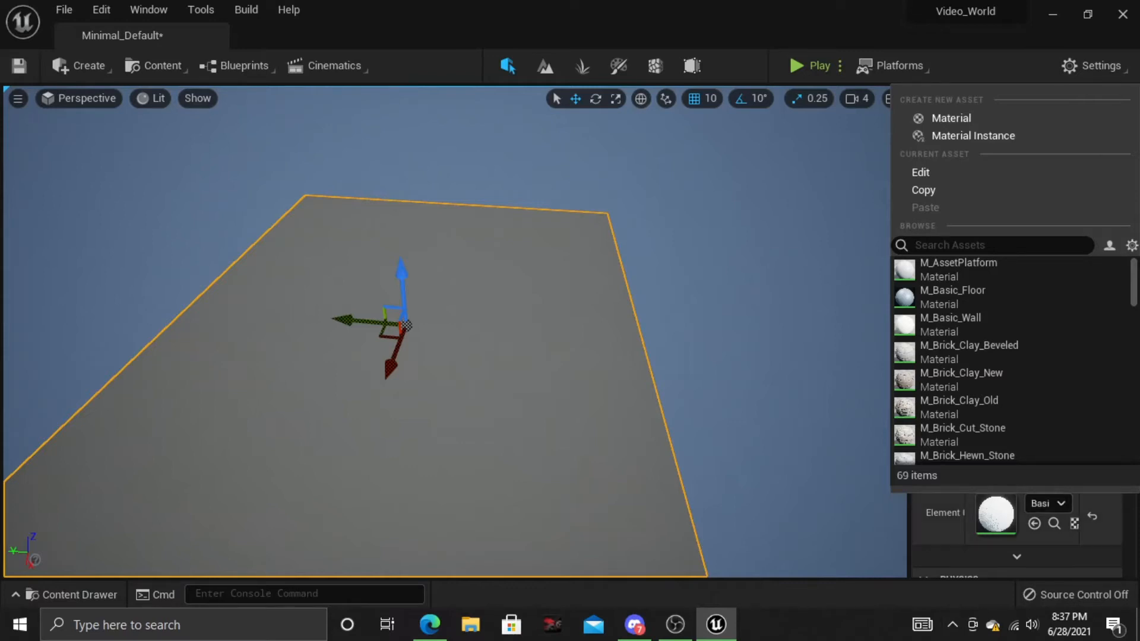
scroll(1010, 300, down, 1)
scroll(1010, 300, down, 1)
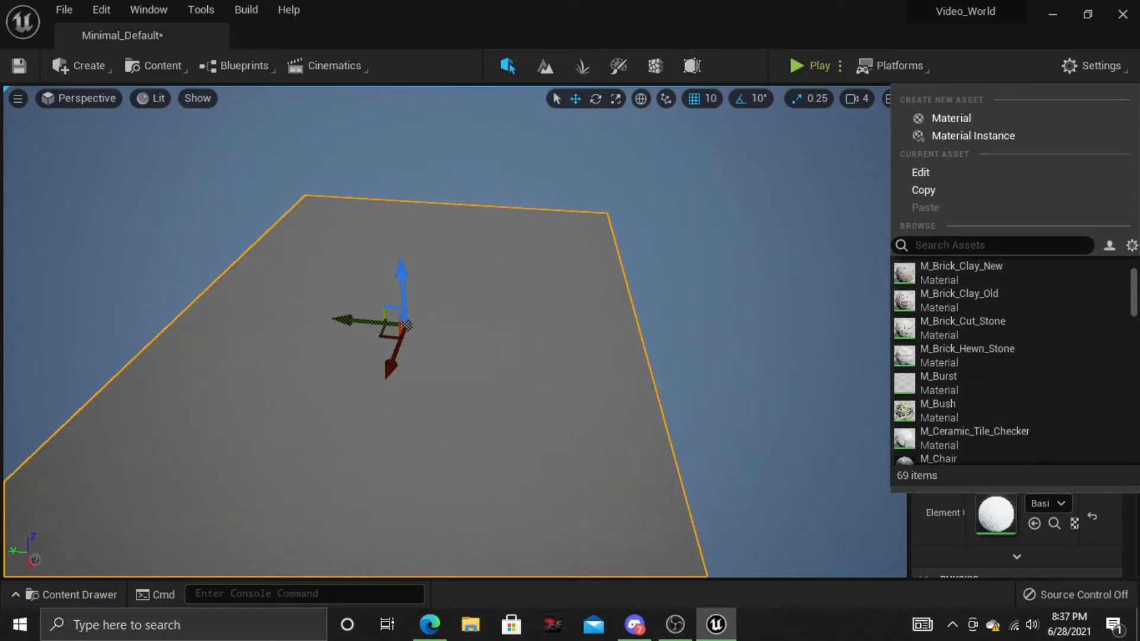
scroll(1022, 369, down, 1)
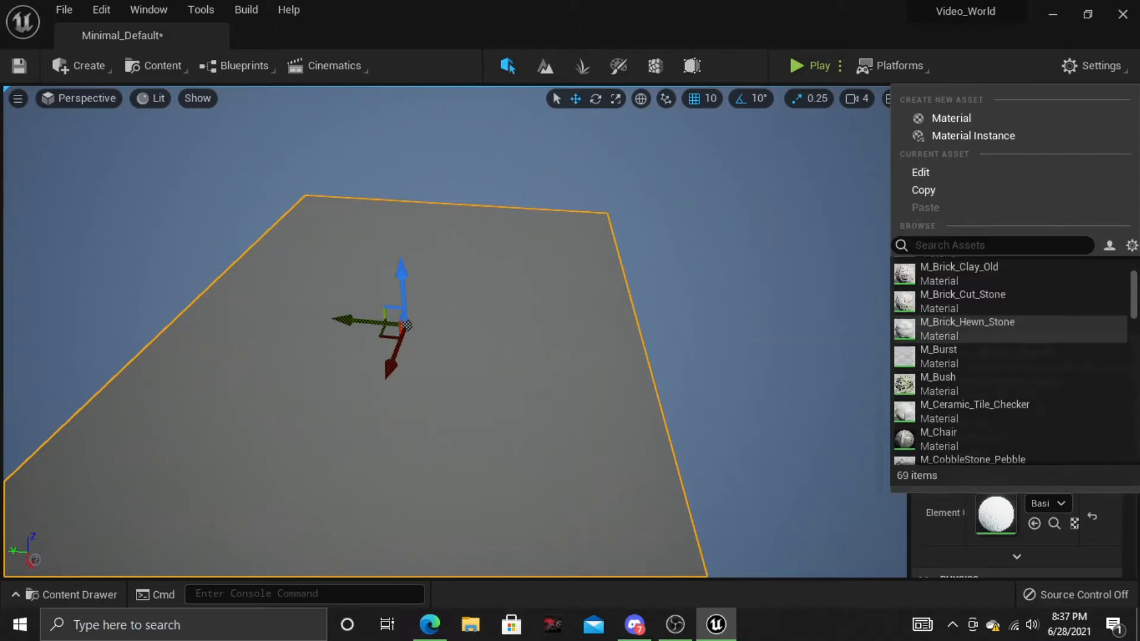
click(1051, 503)
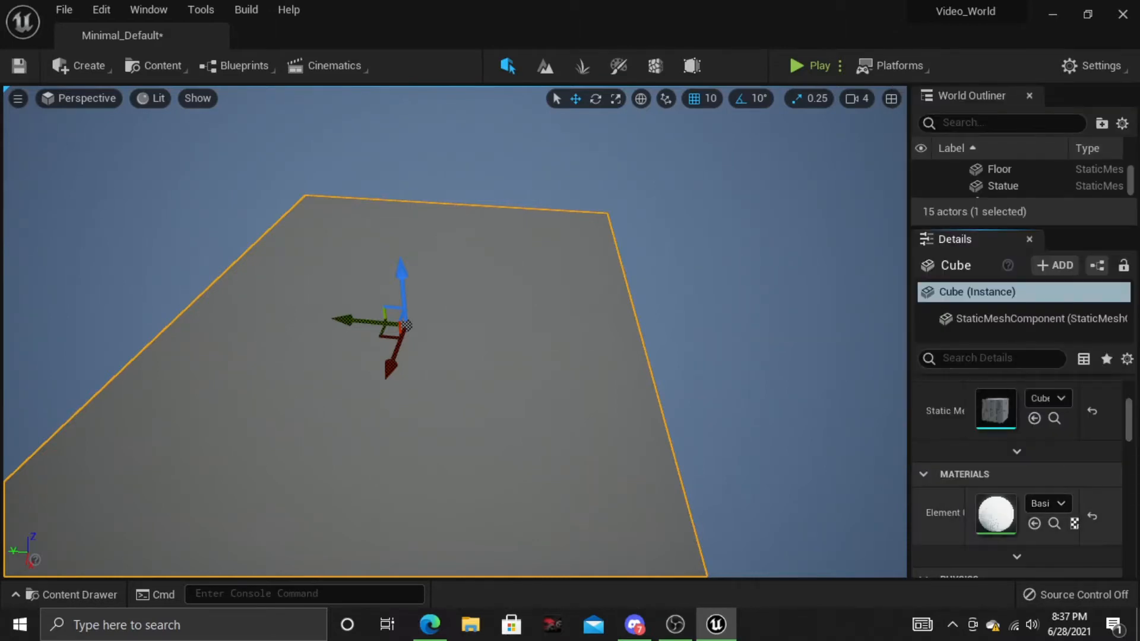
- Apply the M_Ground_Grass material to the slab and deselect it
click(1046, 503)
scroll(1010, 327, down, 1)
scroll(1009, 327, up, 1)
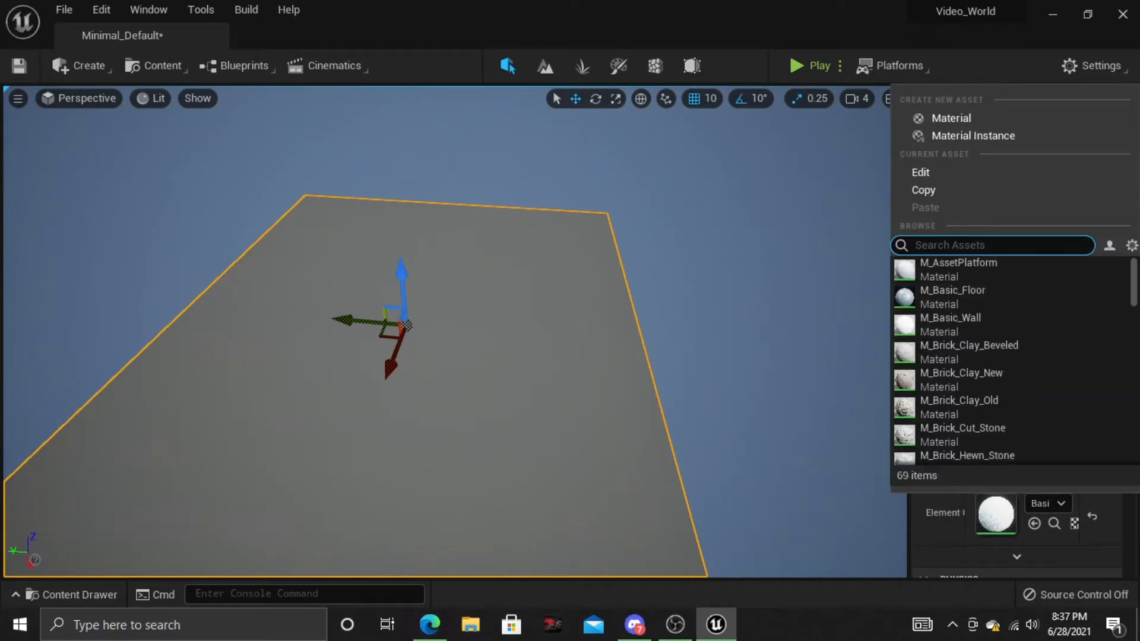
scroll(1010, 362, down, 20)
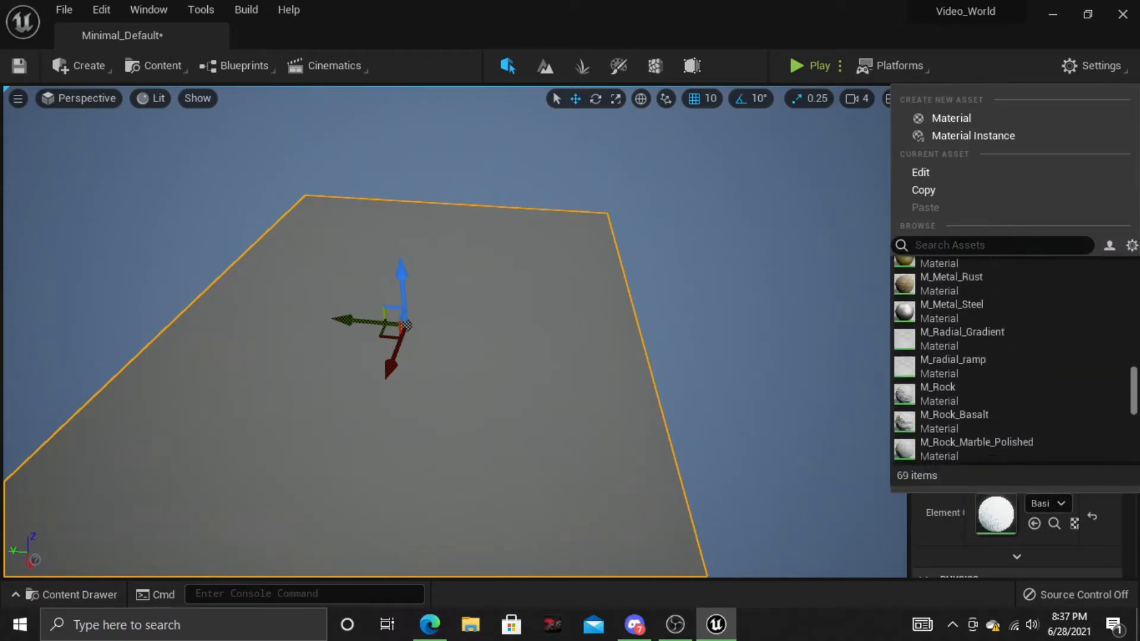
scroll(1010, 363, up, 20)
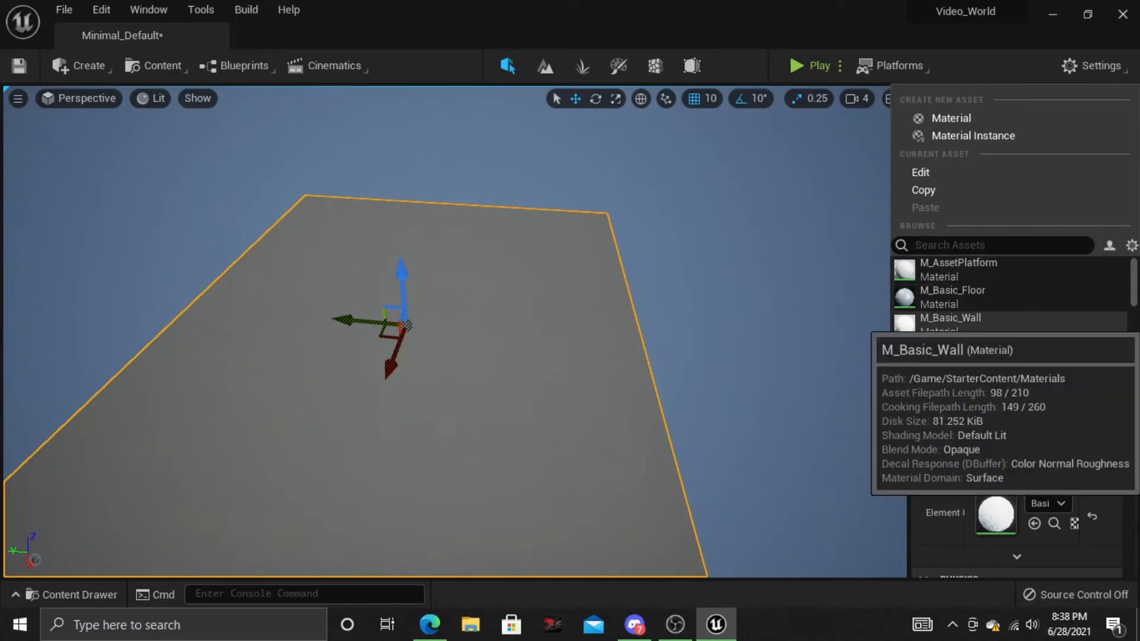
scroll(1010, 339, down, 3)
scroll(980, 344, down, 8)
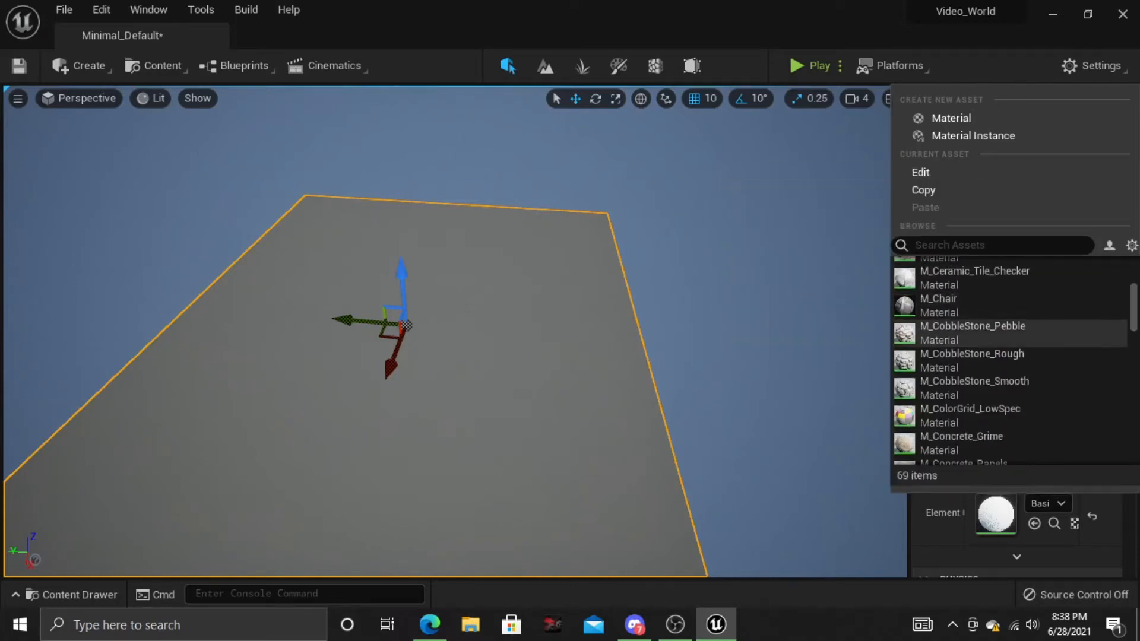
scroll(1010, 365, down, 5)
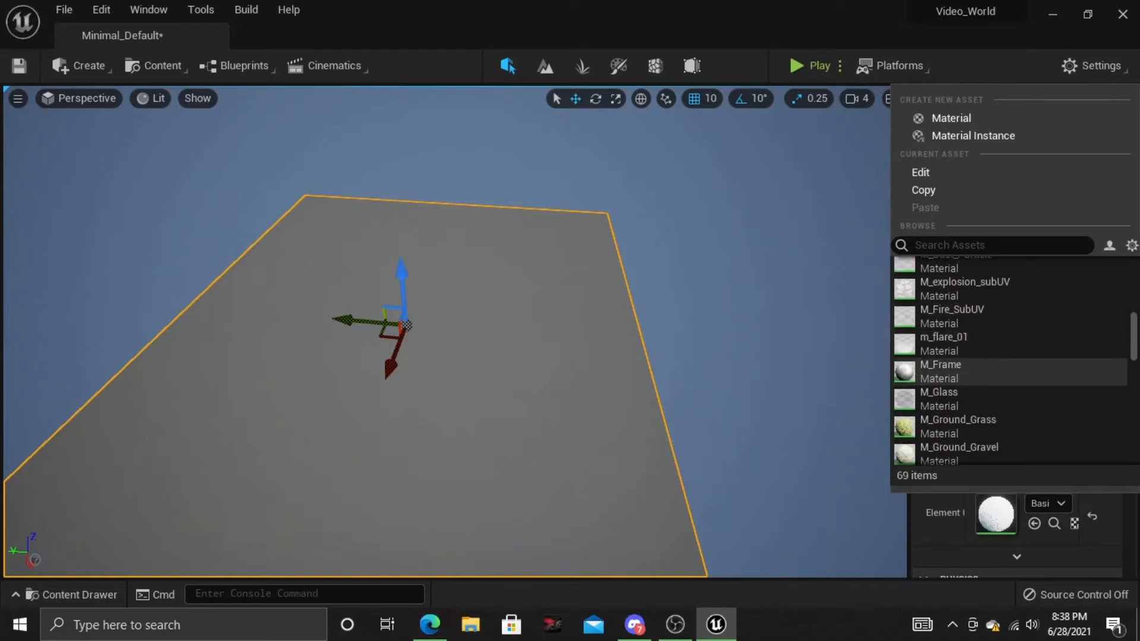
scroll(1010, 386, down, 2)
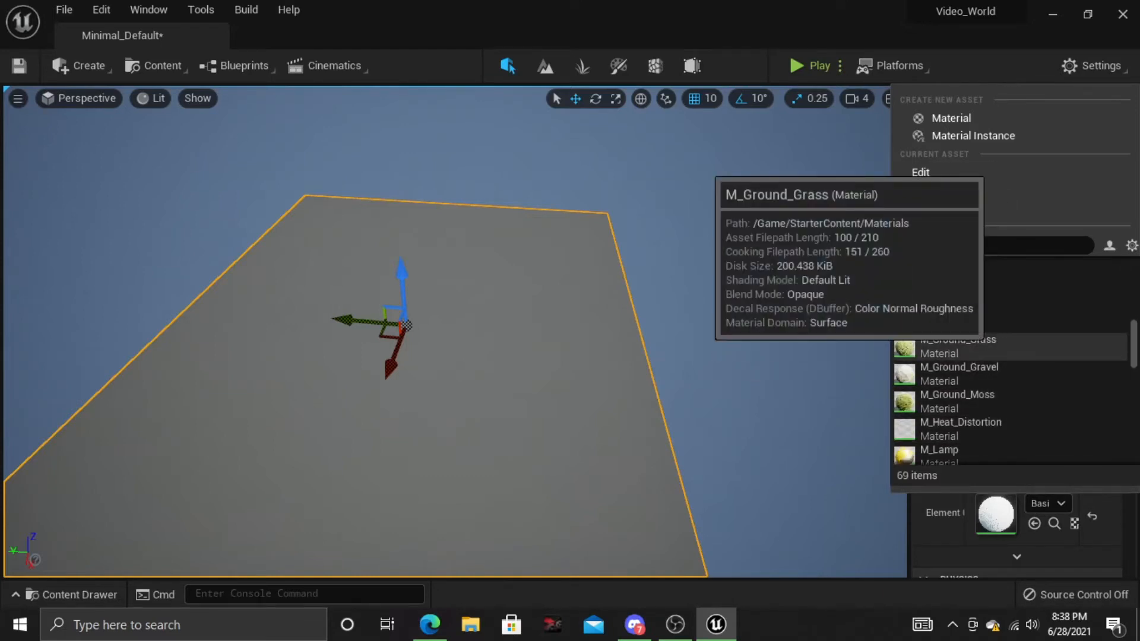
click(974, 347)
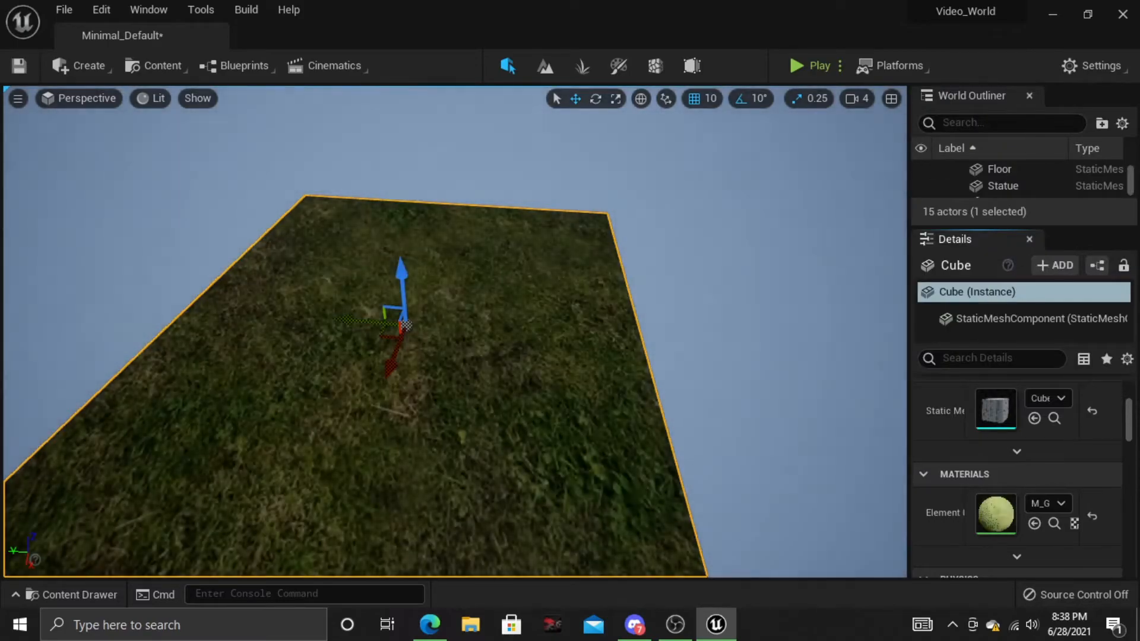
right_drag(455, 332, 484, 330)
click(439, 256)
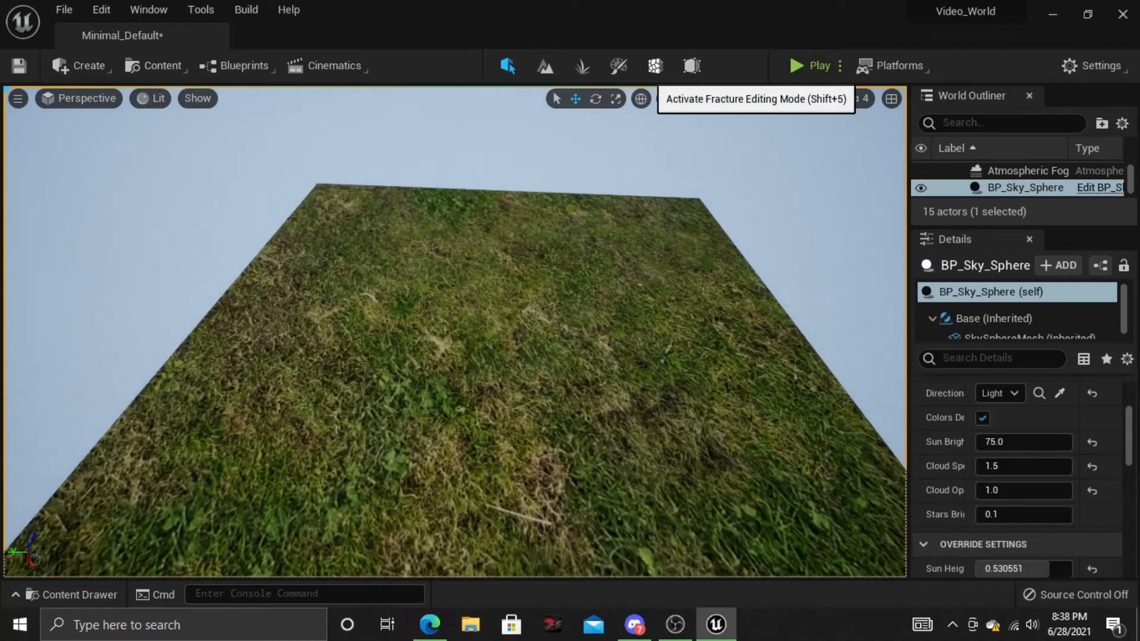
- Add a second cube shape above the grass slab and raise it so it floats clear of the surface
click(83, 65)
mouse_move(119, 132)
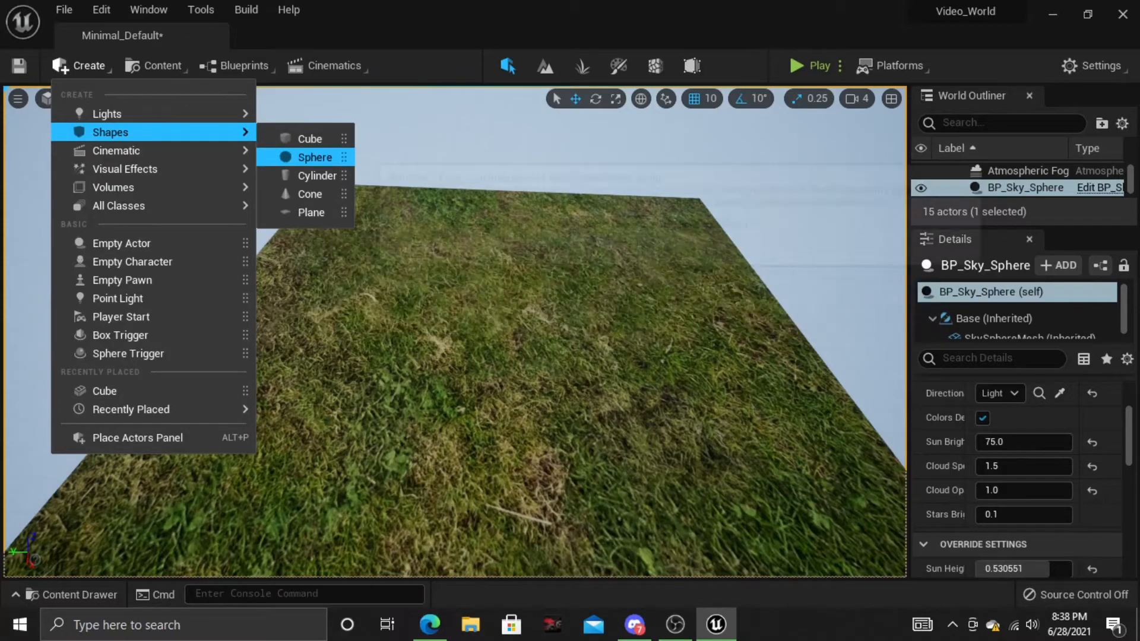
click(310, 138)
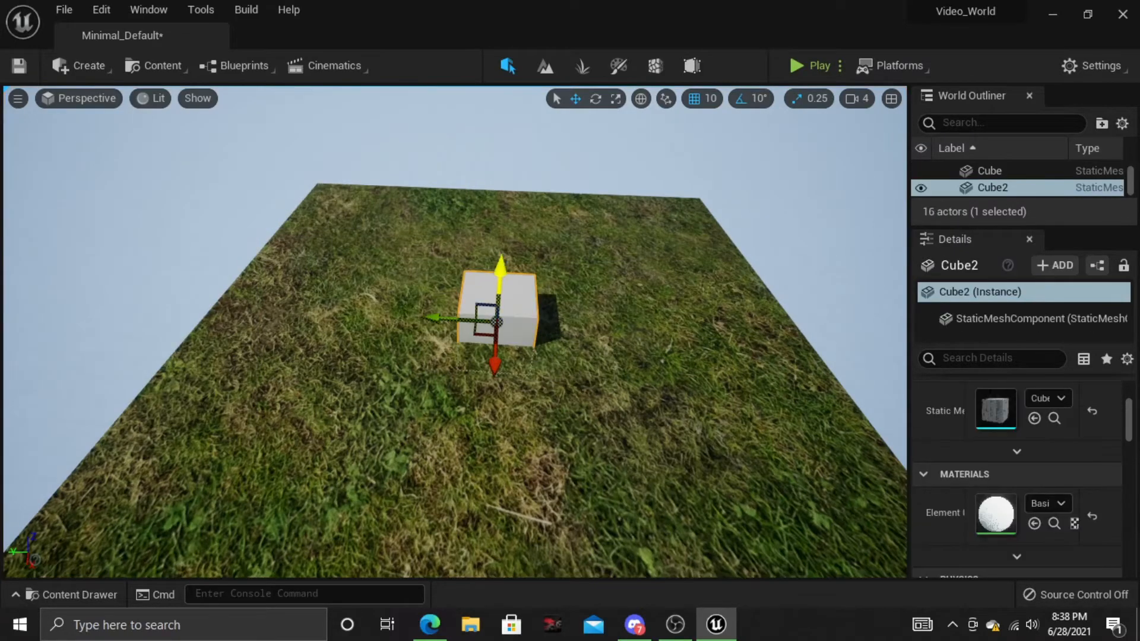
drag(501, 269, 498, 101)
right_drag(497, 101, 494, 12)
key(w)
key(s)
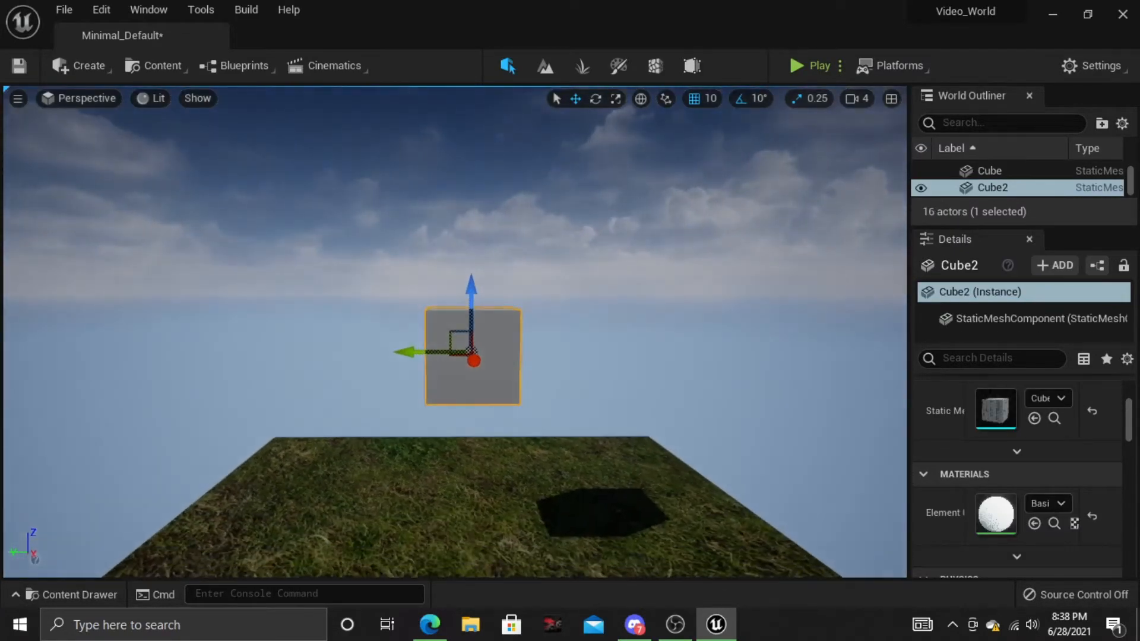
drag(477, 292, 475, 254)
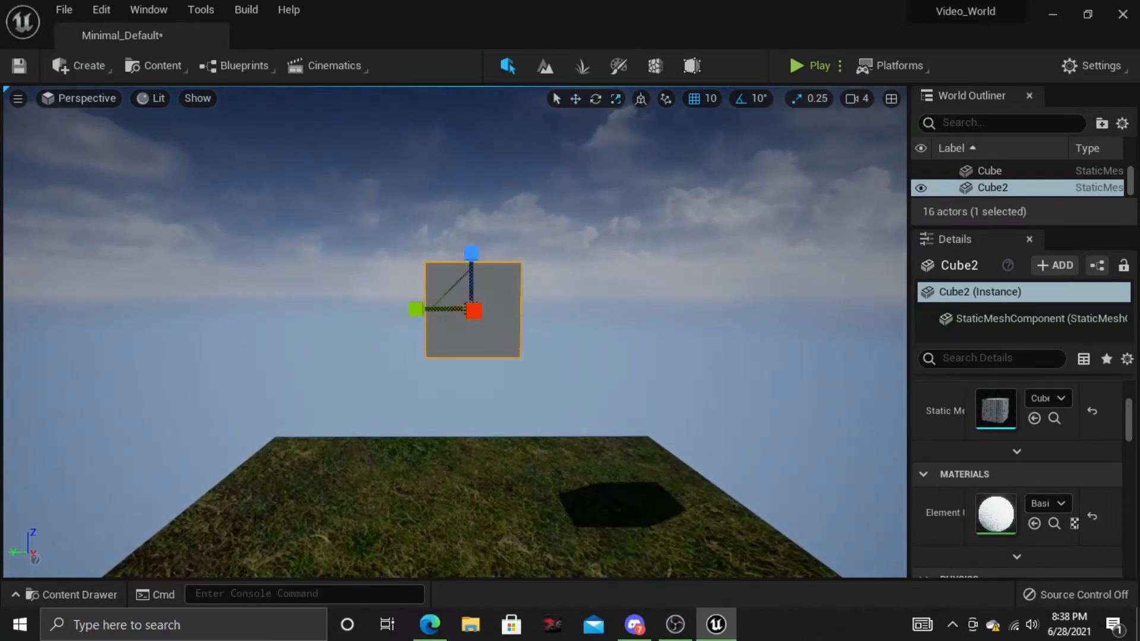
- Scale the floating cube up to a much larger size, shift it horizontally over the grass slab, and deselect it
key(w)
key(d)
right_drag(475, 285, 416, 314)
drag(499, 281, 565, 229)
right_drag(455, 331, 356, 329)
key(e)
key(w)
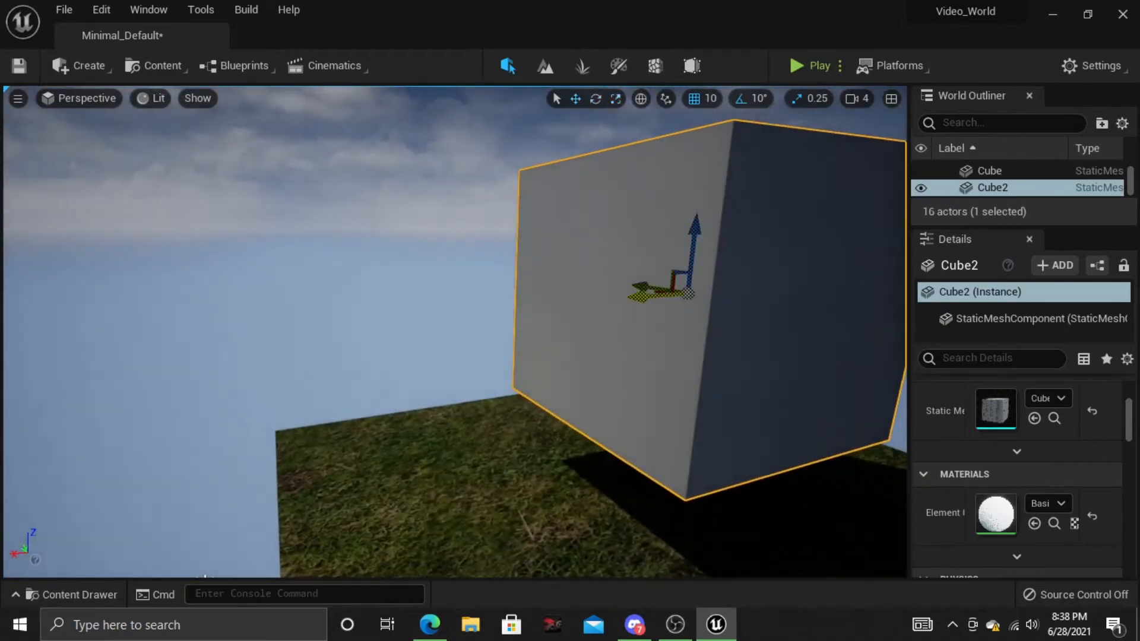
drag(637, 293, 542, 314)
right_drag(541, 314, 757, 325)
click(745, 319)
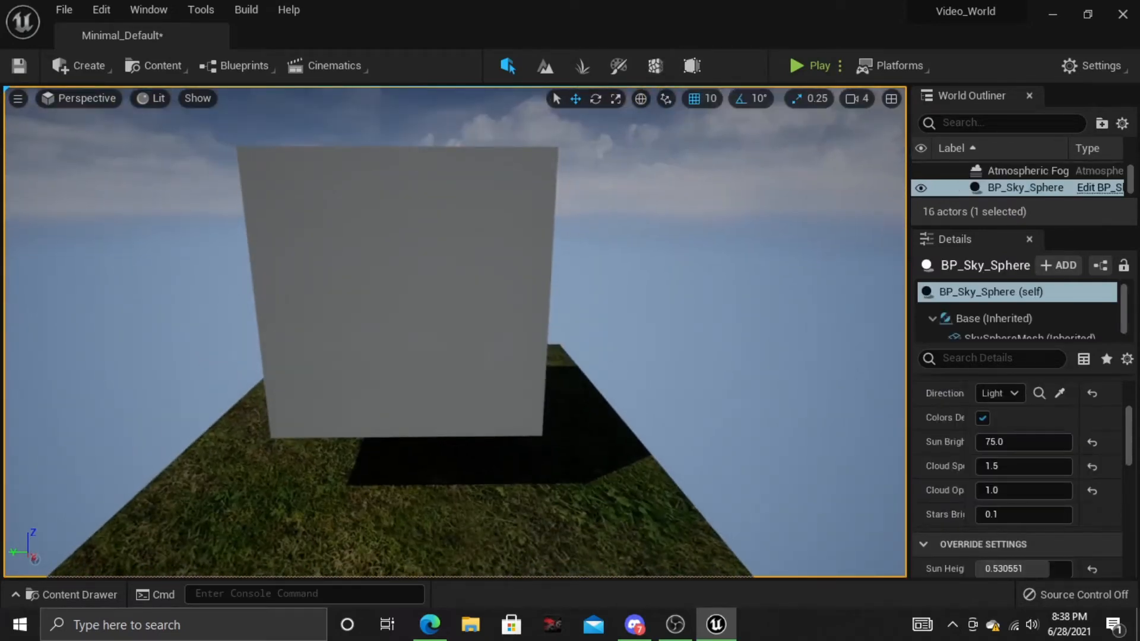
- Switch to Fracture editing mode and look through its selection, fracture, edit and cluster tools
click(656, 65)
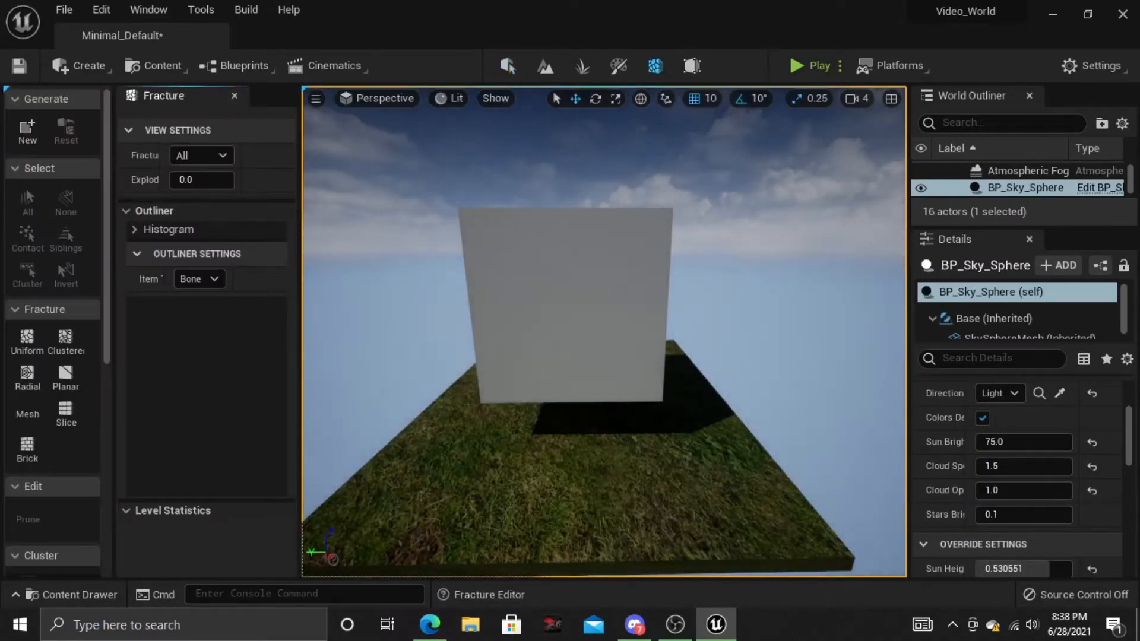
scroll(26, 189, down, 1)
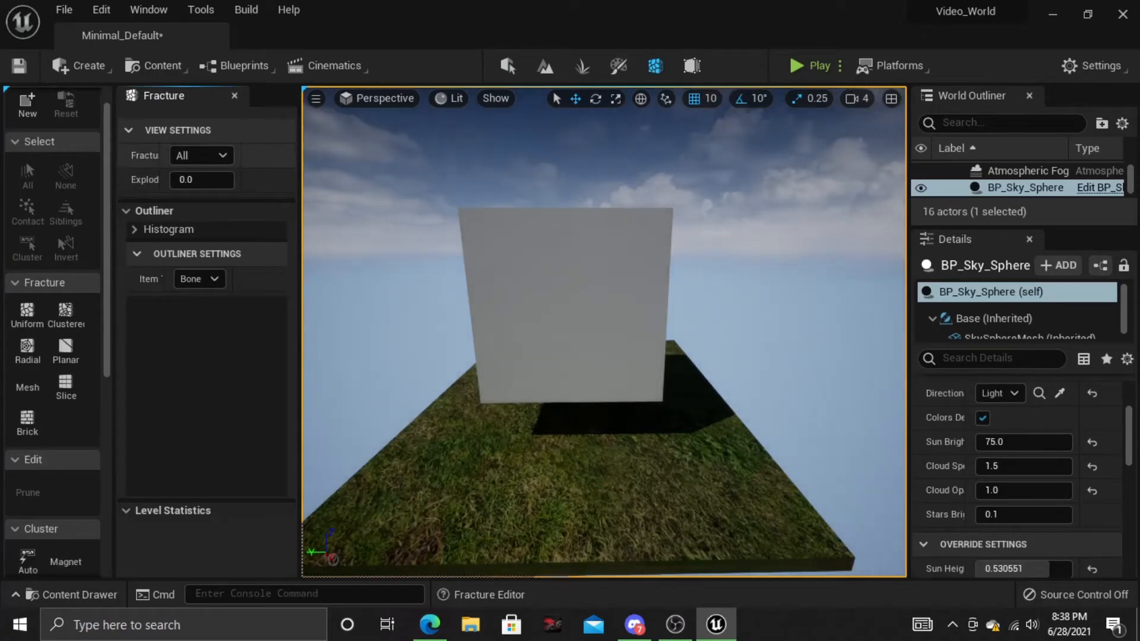
scroll(26, 163, up, 1)
scroll(26, 189, down, 10)
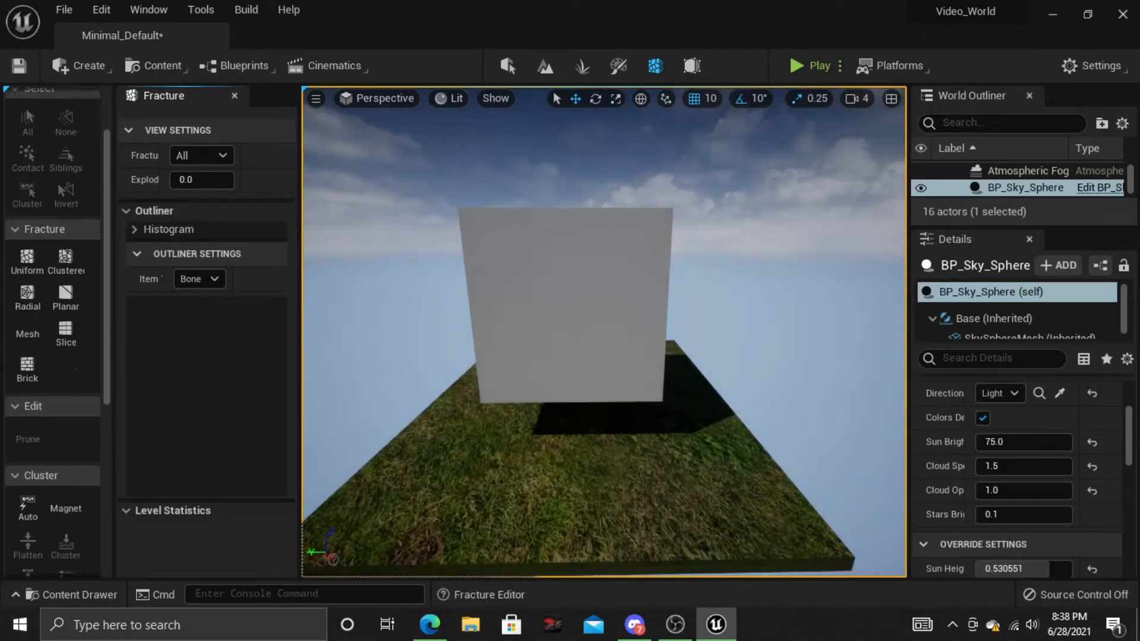
- Look over the remaining fracture tools and select the floating cube above the grass slab
scroll(52, 332, down, 2)
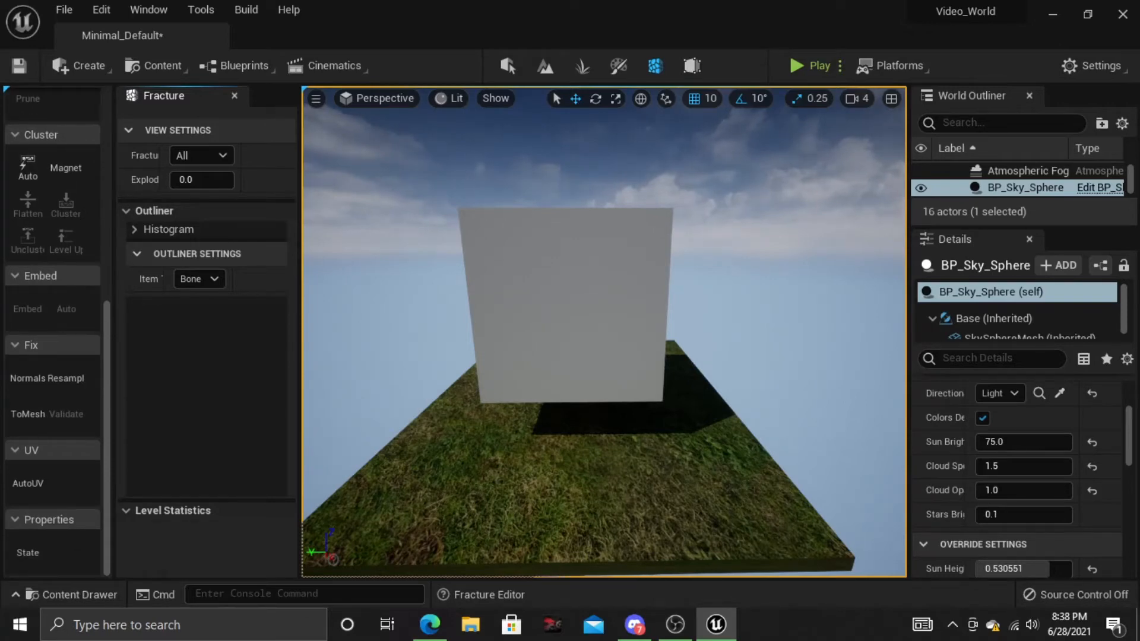
scroll(52, 332, up, 5)
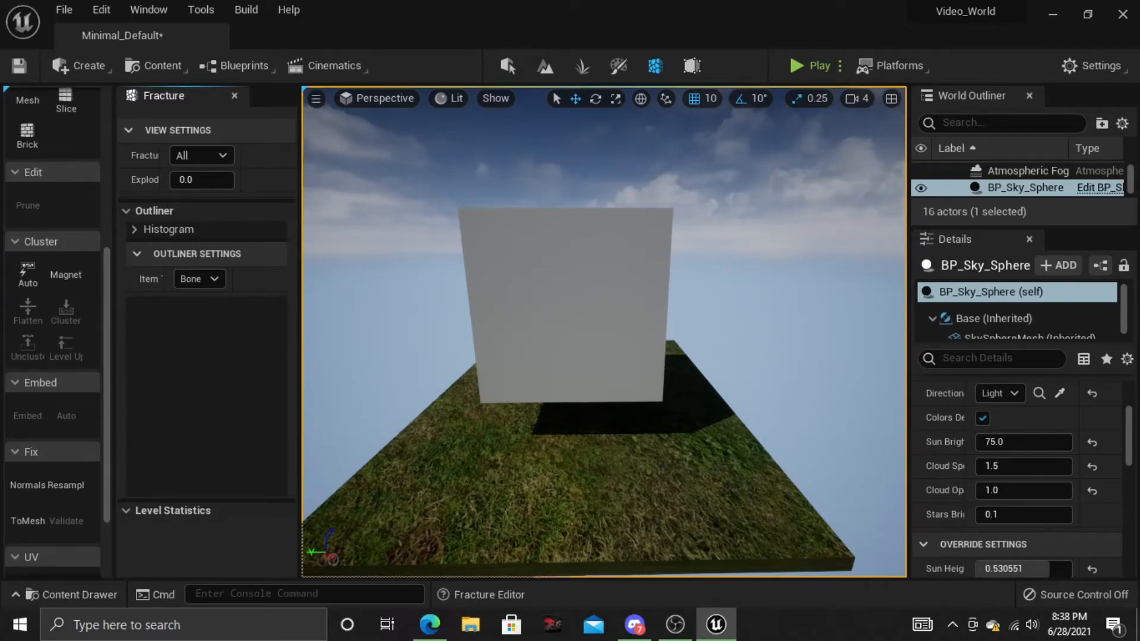
scroll(53, 333, up, 10)
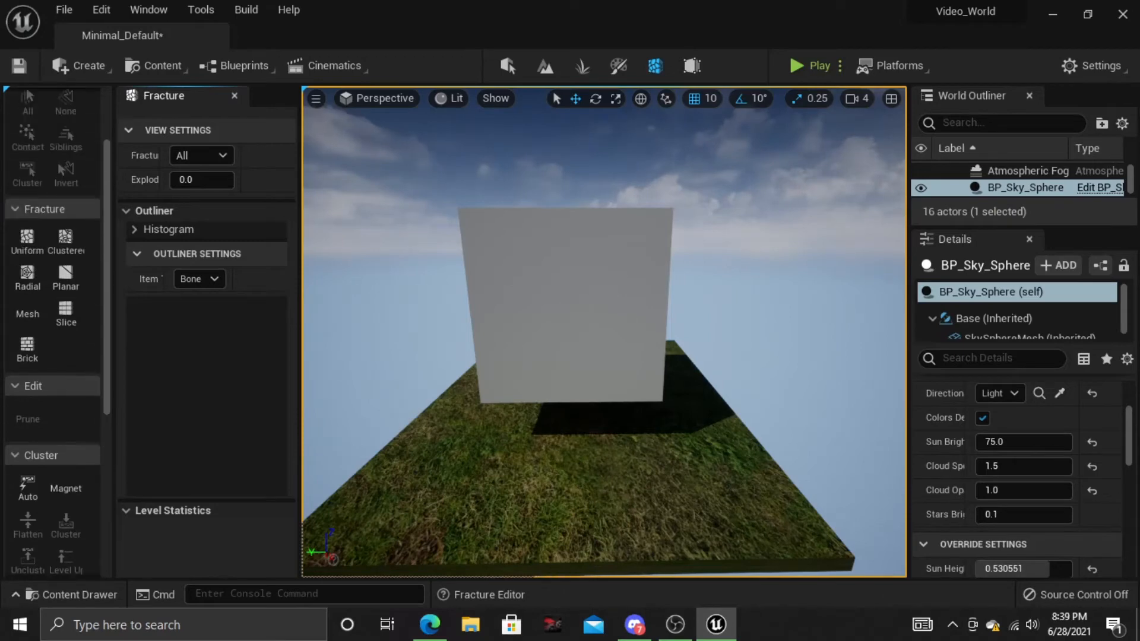
scroll(52, 333, up, 1)
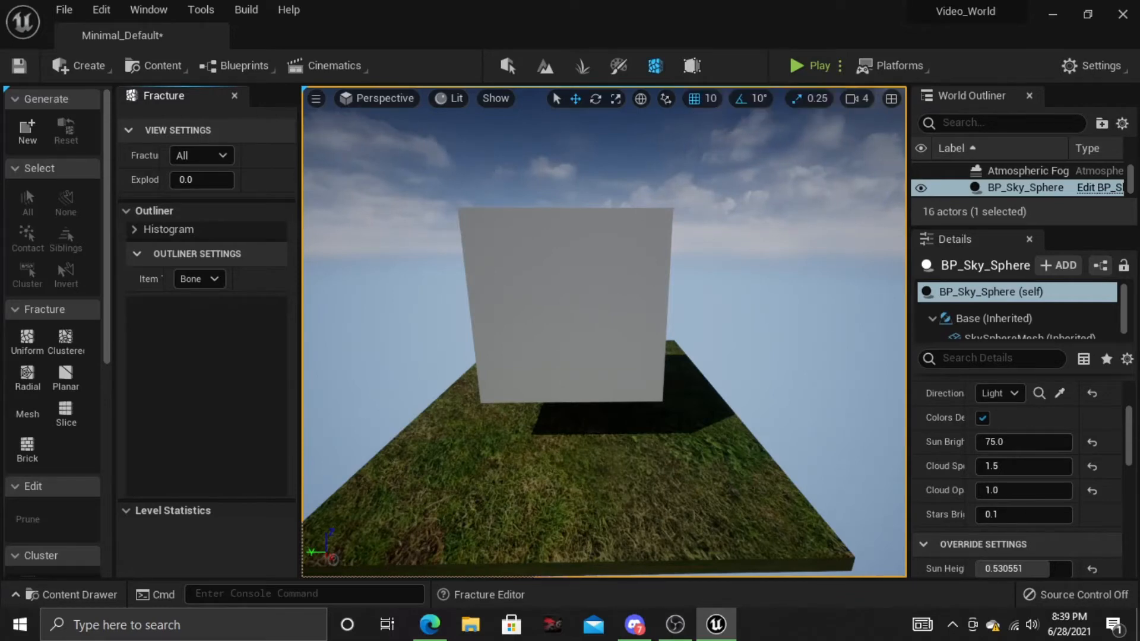
right_drag(605, 333, 479, 327)
key(d)
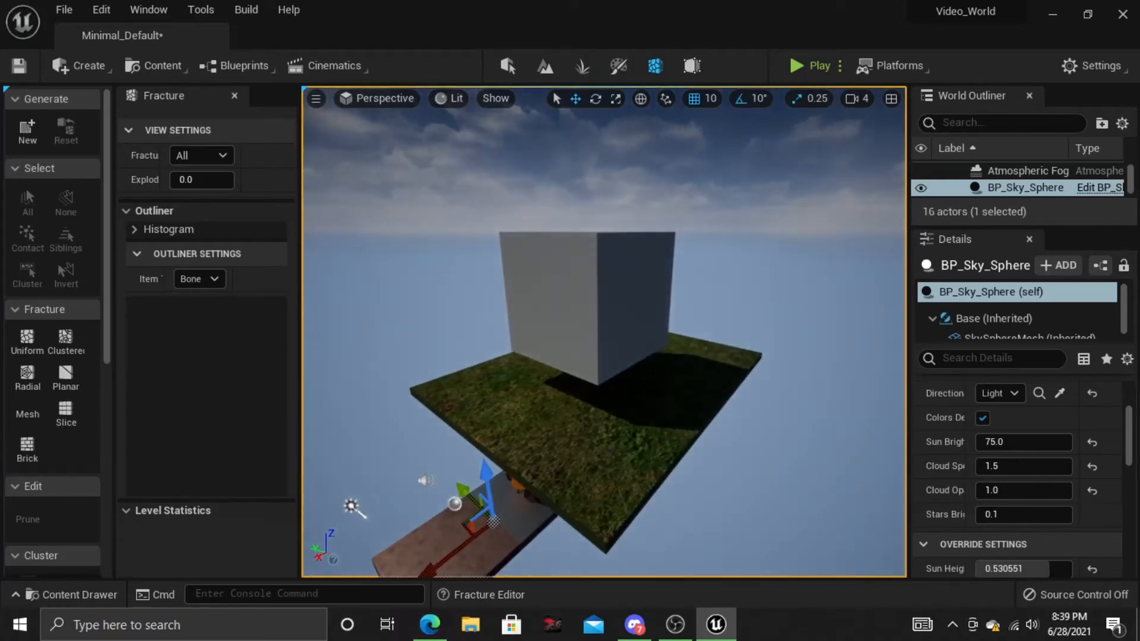
click(585, 306)
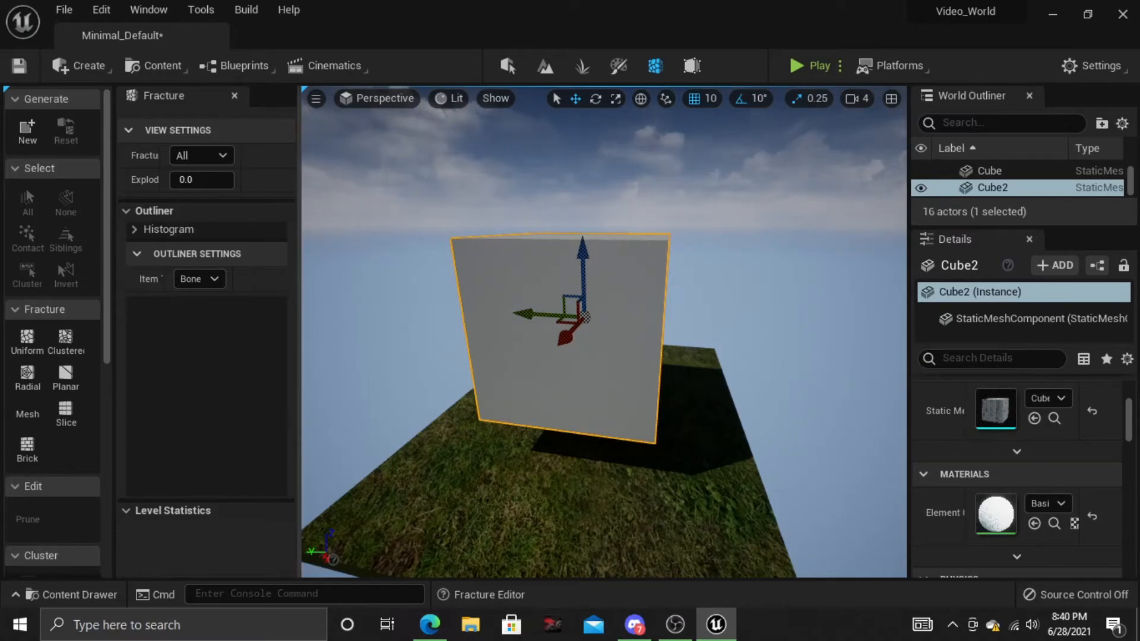
key(d)
mouse_move(605, 332)
right_down()
mouse_move(623, 333)
mouse_move(588, 327)
mouse_move(623, 328)
right_up()
key(w)
key(a)
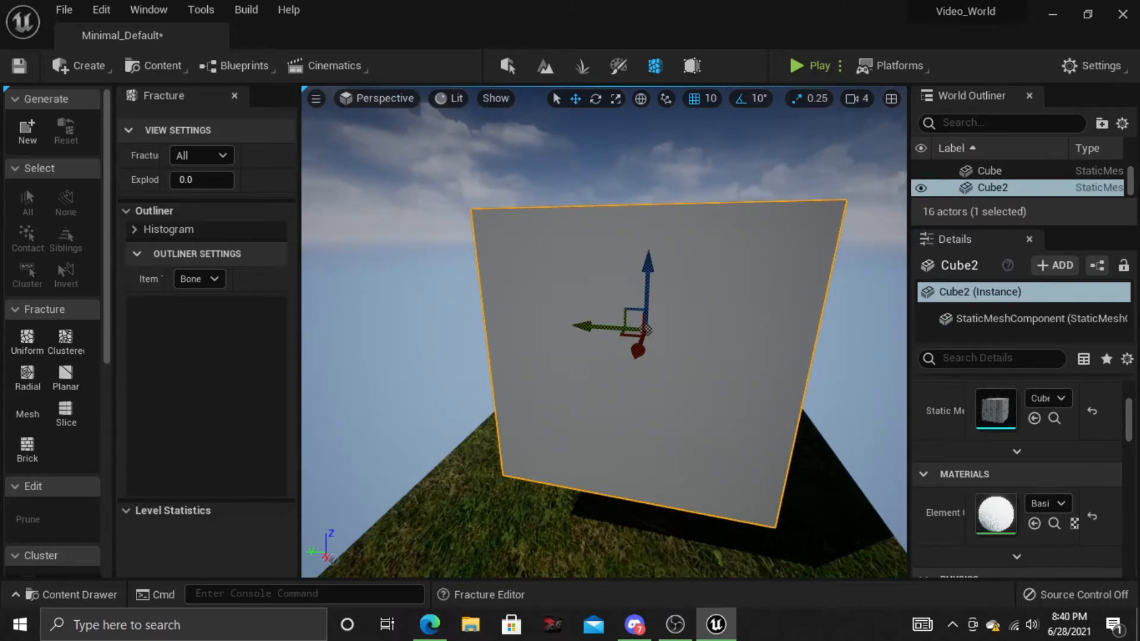
mouse_move(604, 333)
right_down()
mouse_move(671, 336)
mouse_move(620, 330)
right_up()
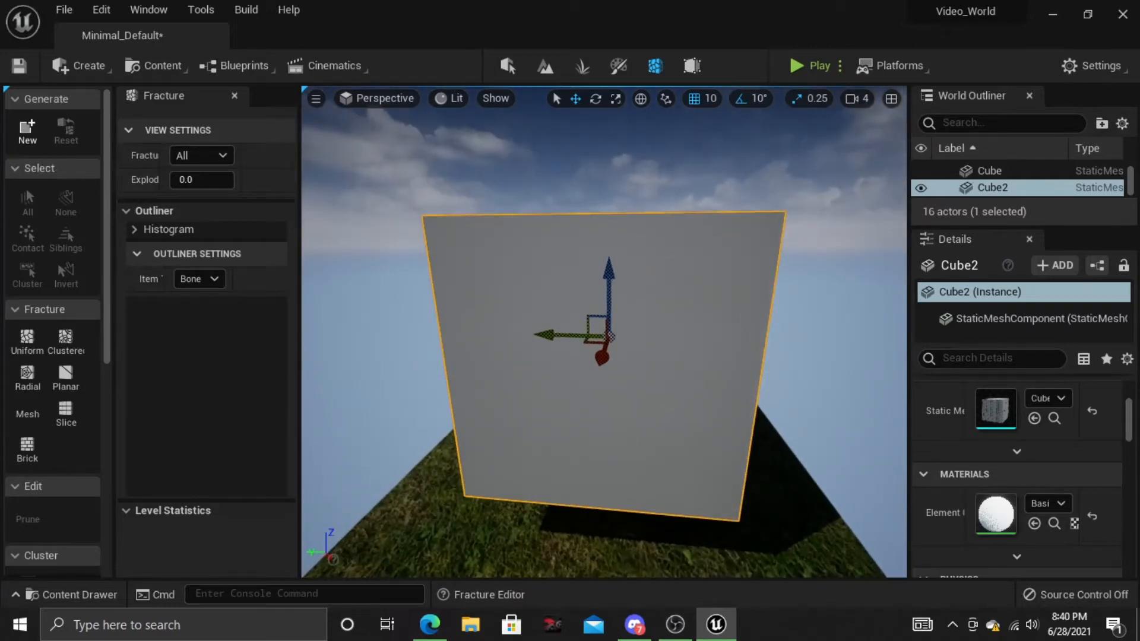
- Create a geometry collection named Cube2_GeometryCollection from the selected cube in the StarterContent/Architecture folder
click(27, 131)
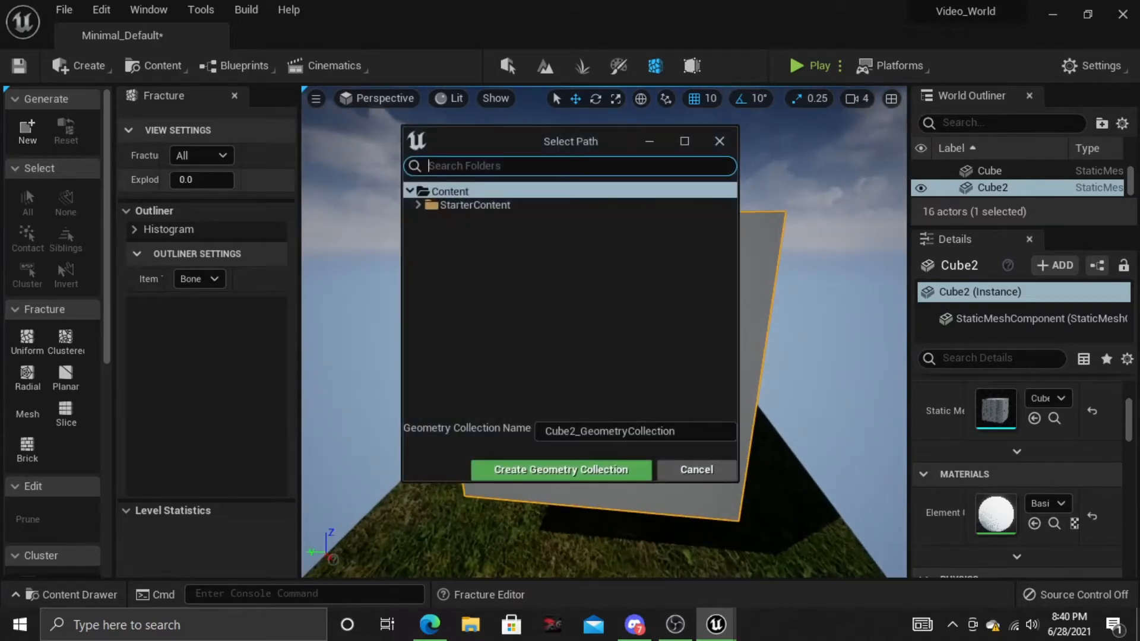
click(479, 205)
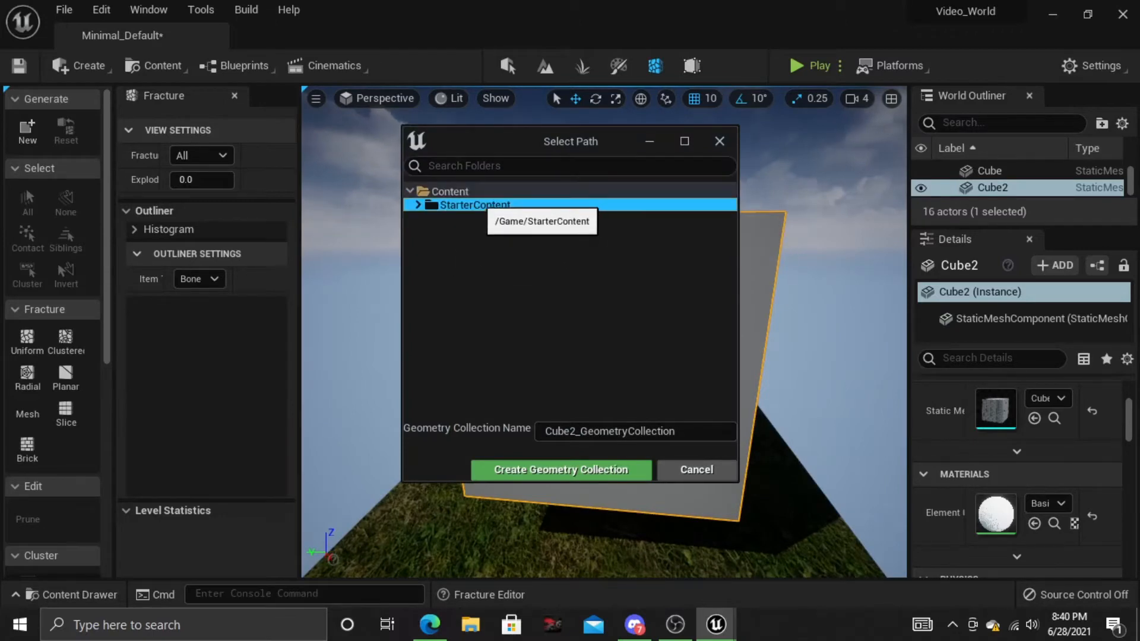
click(418, 205)
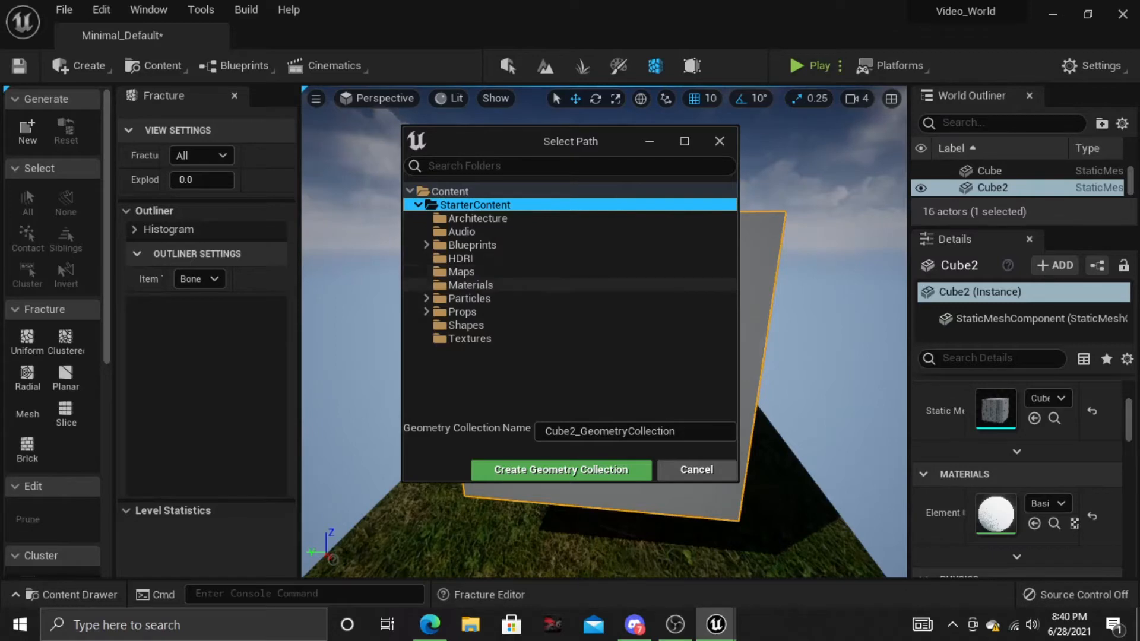
click(475, 219)
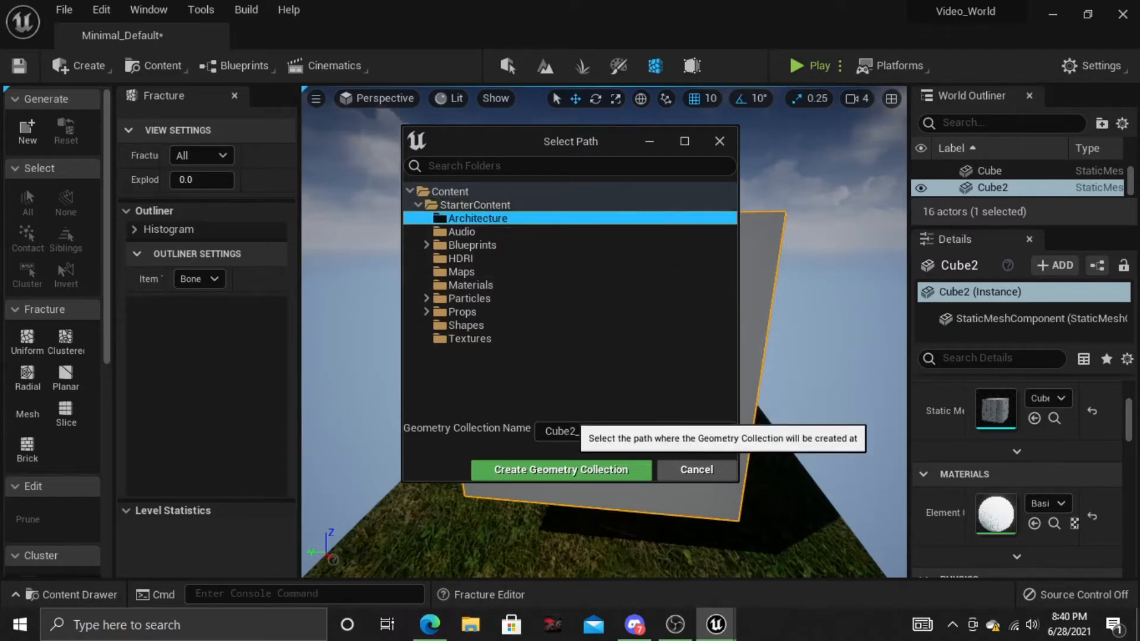
click(565, 470)
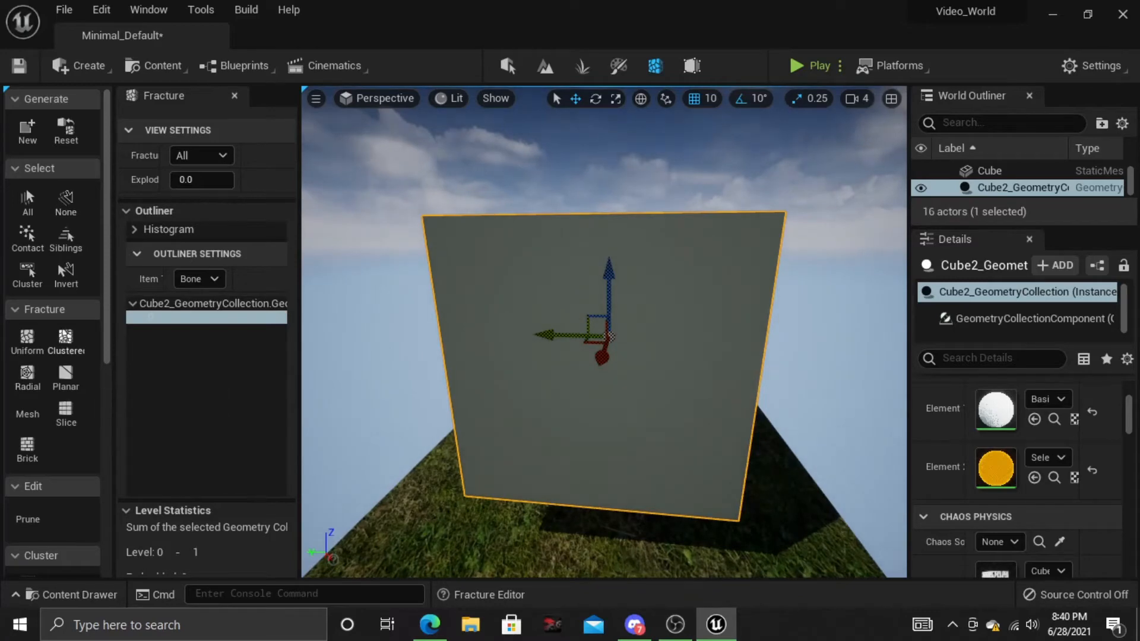
- Review the Uniform Voronoi settings, fracture the cube's geometry collection with them, and deselect it
click(27, 338)
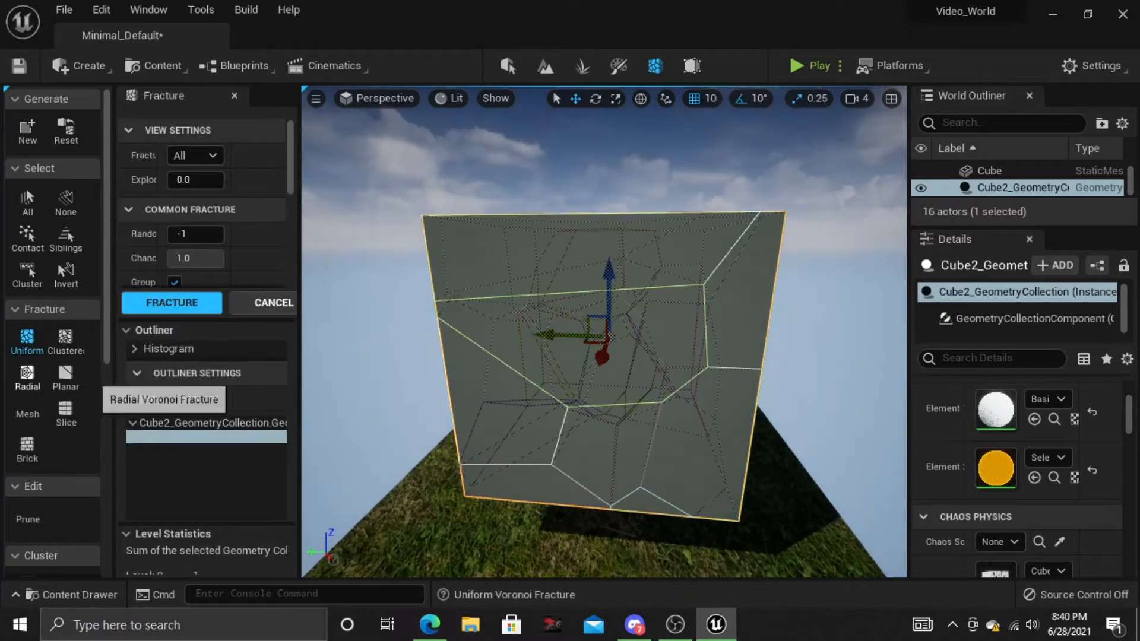
click(28, 203)
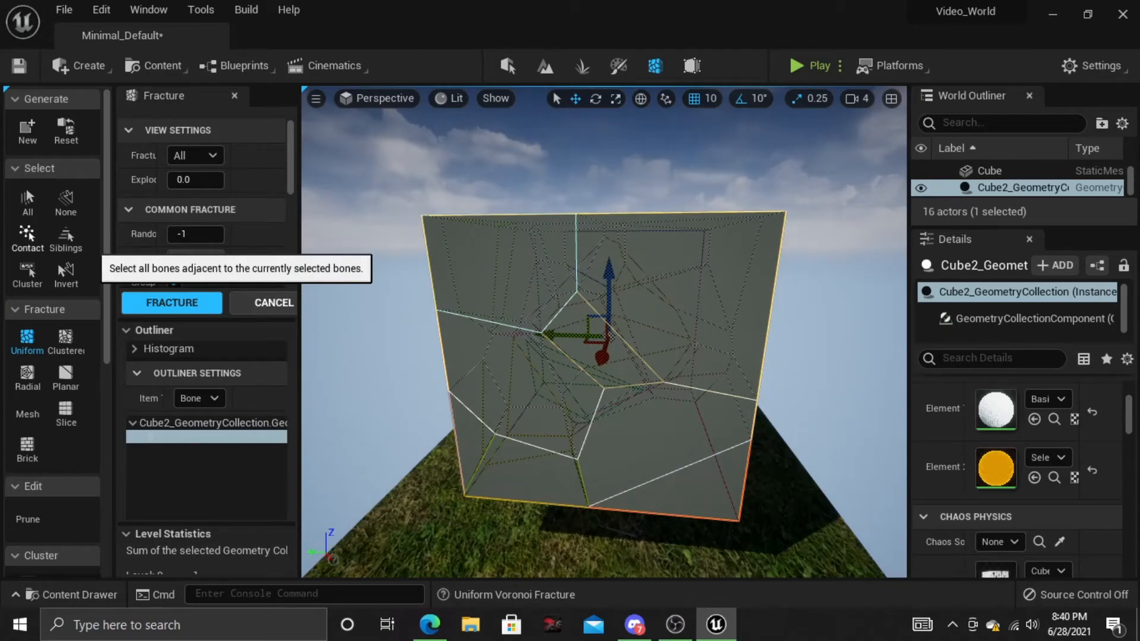
click(66, 339)
click(27, 339)
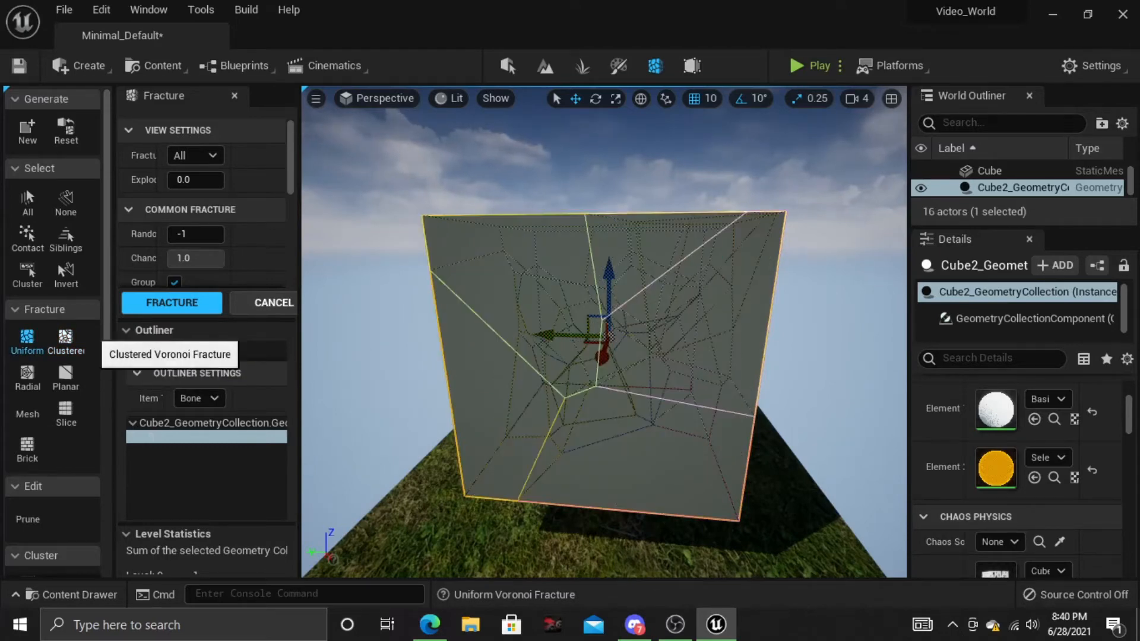
scroll(26, 189, down, 6)
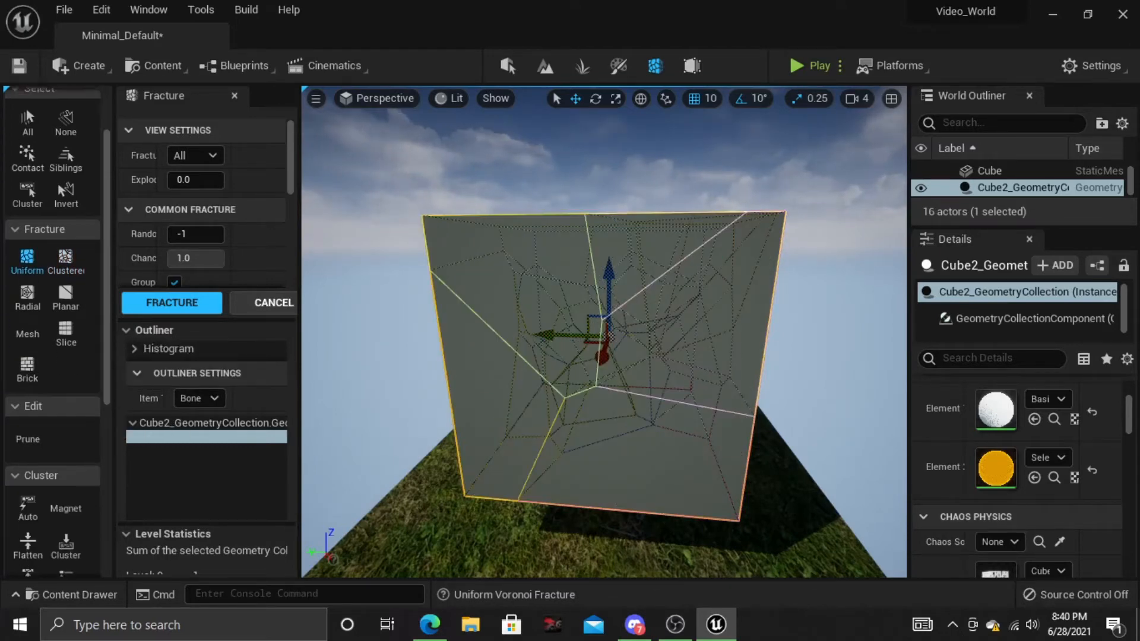
scroll(66, 410, down, 3)
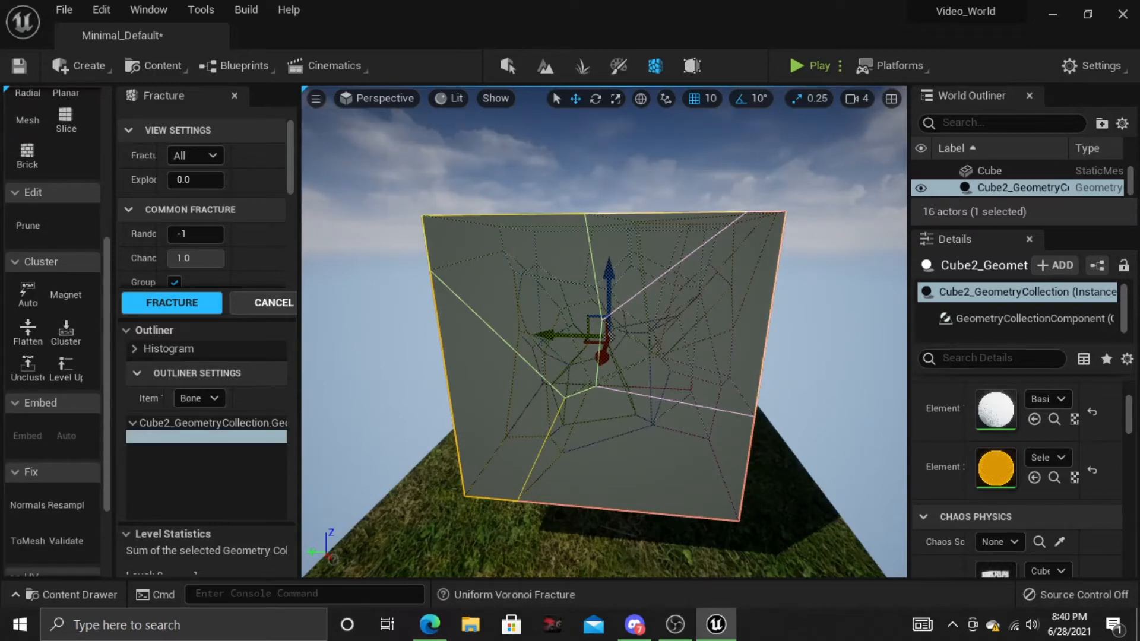
scroll(57, 333, down, 1)
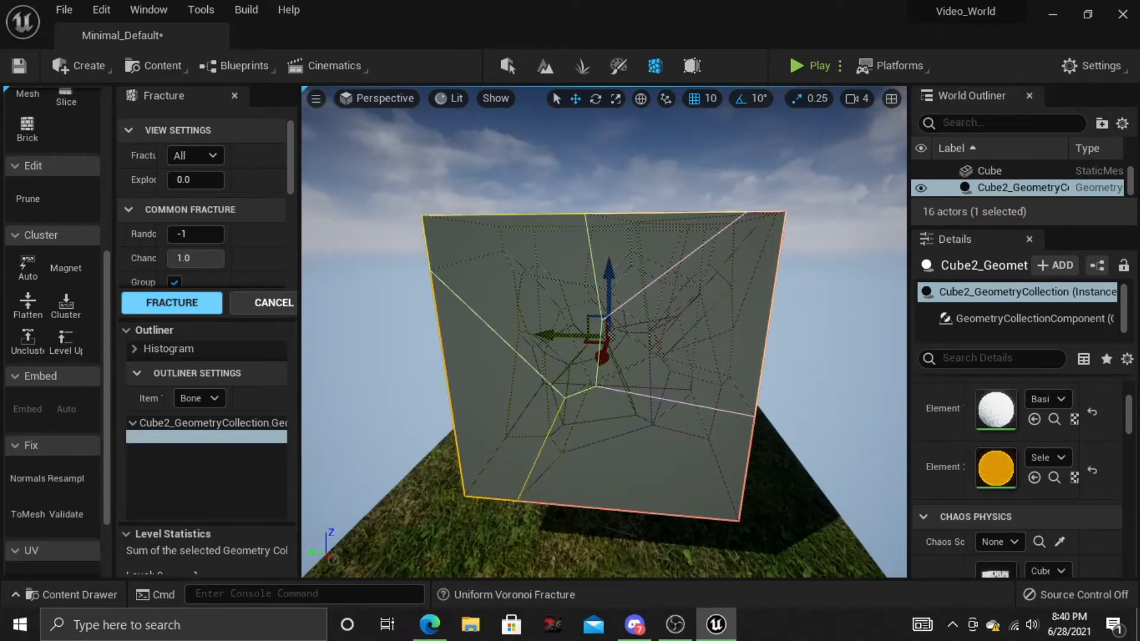
scroll(202, 202, down, 10)
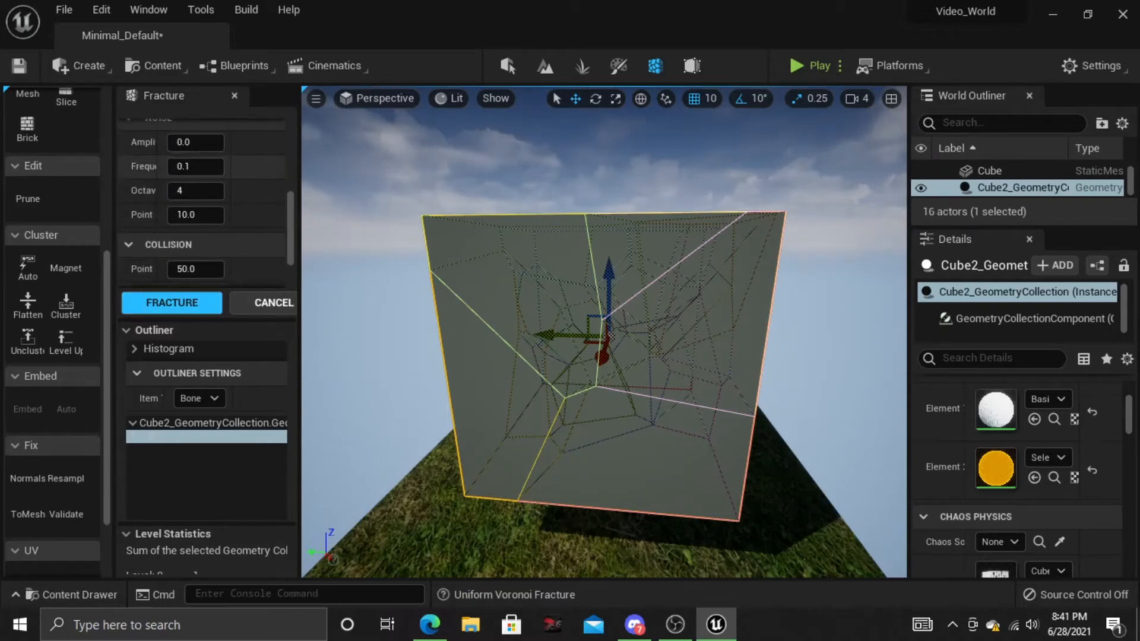
scroll(202, 202, down, 3)
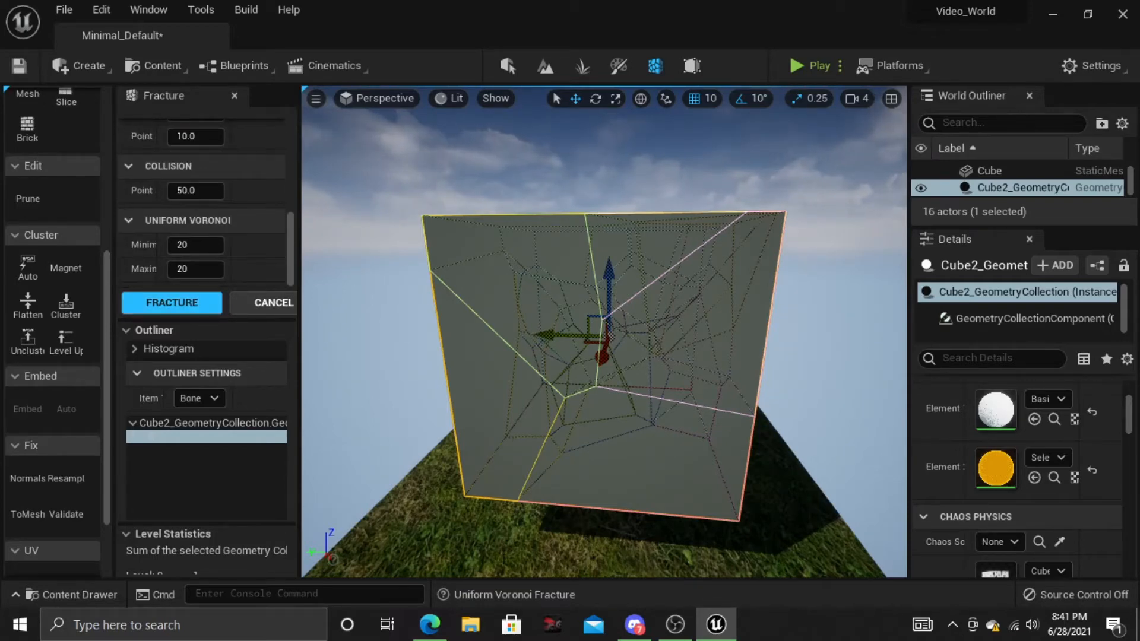
scroll(202, 201, up, 12)
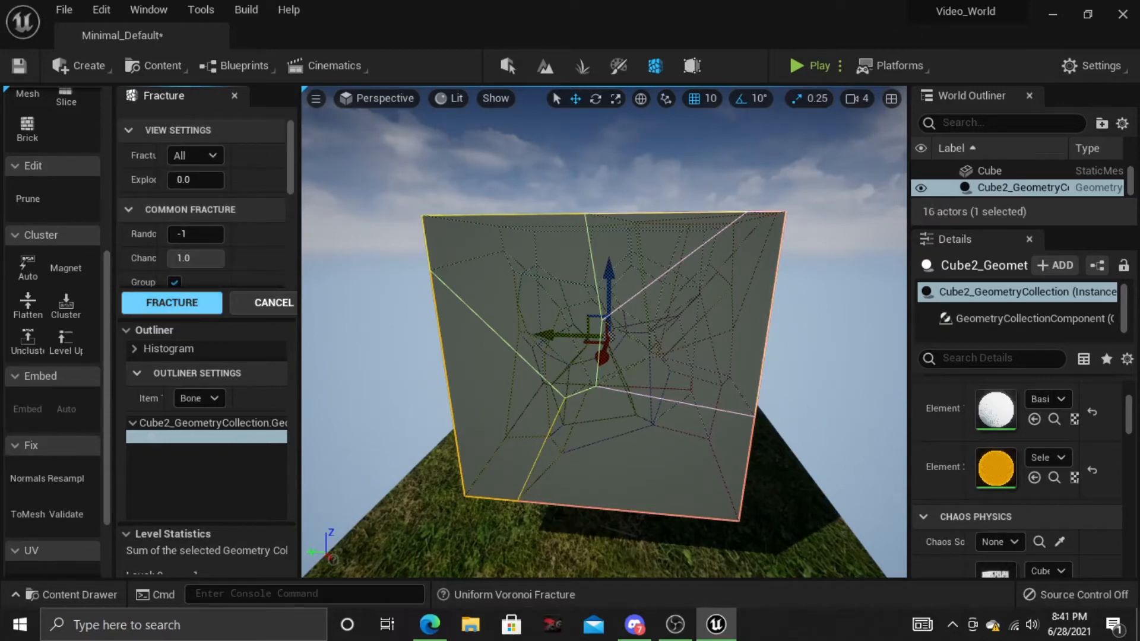
click(172, 303)
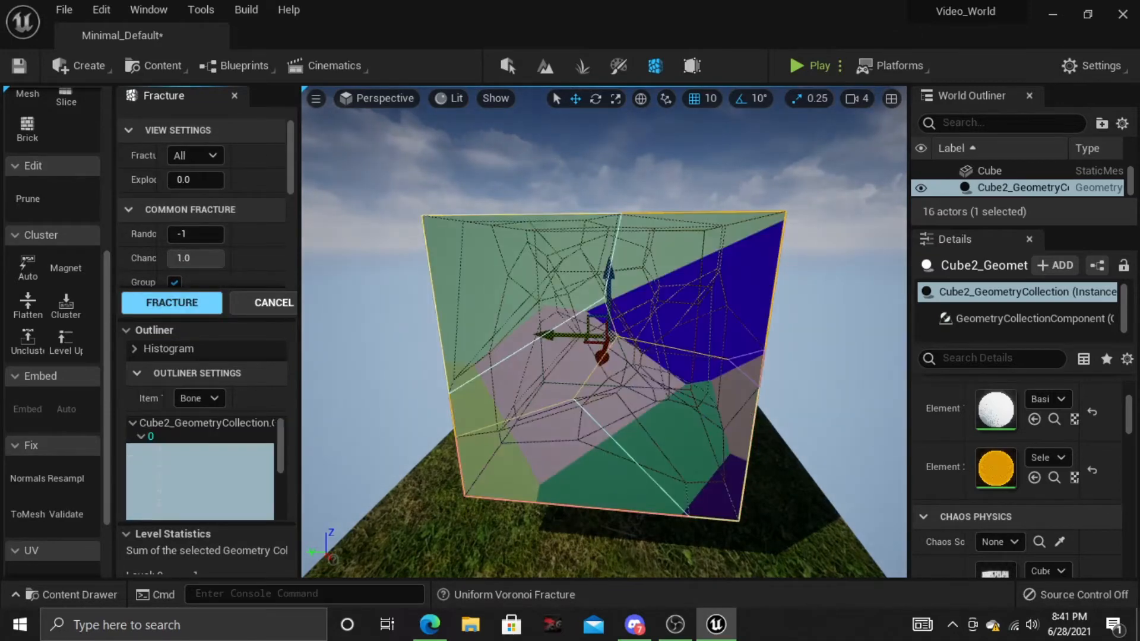
click(374, 273)
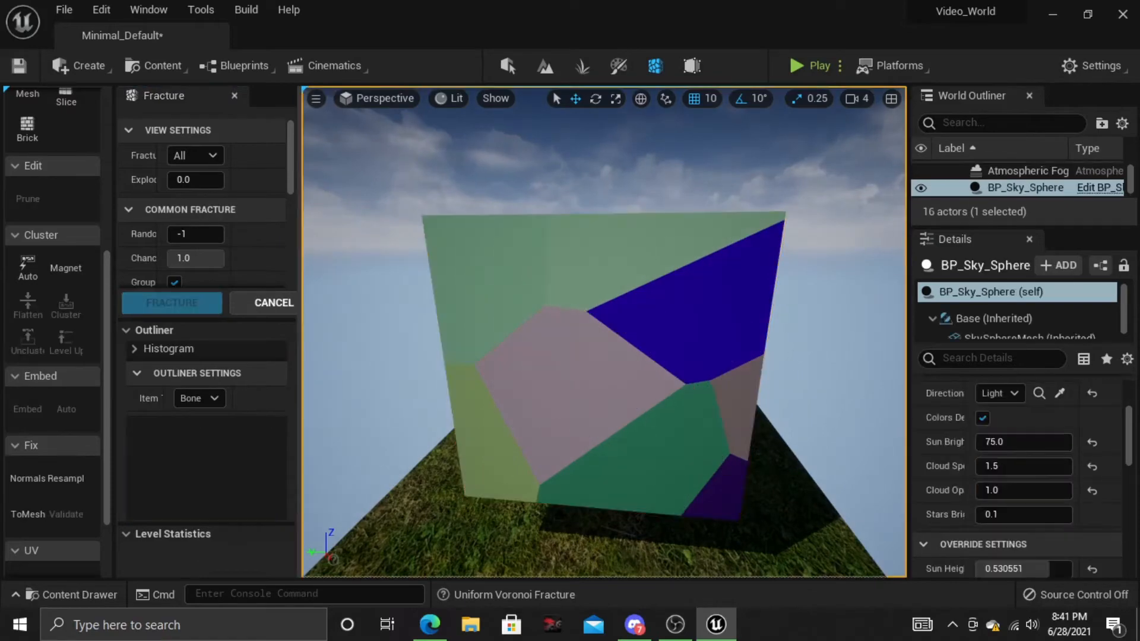
- Reselect the fractured cube, play the level to test how it falls onto the grass slab, and stop playing
right_drag(606, 332, 561, 282)
key(d)
key(a)
key(s)
click(638, 345)
right_drag(639, 344, 669, 374)
key(w)
scroll(1021, 482, down, 5)
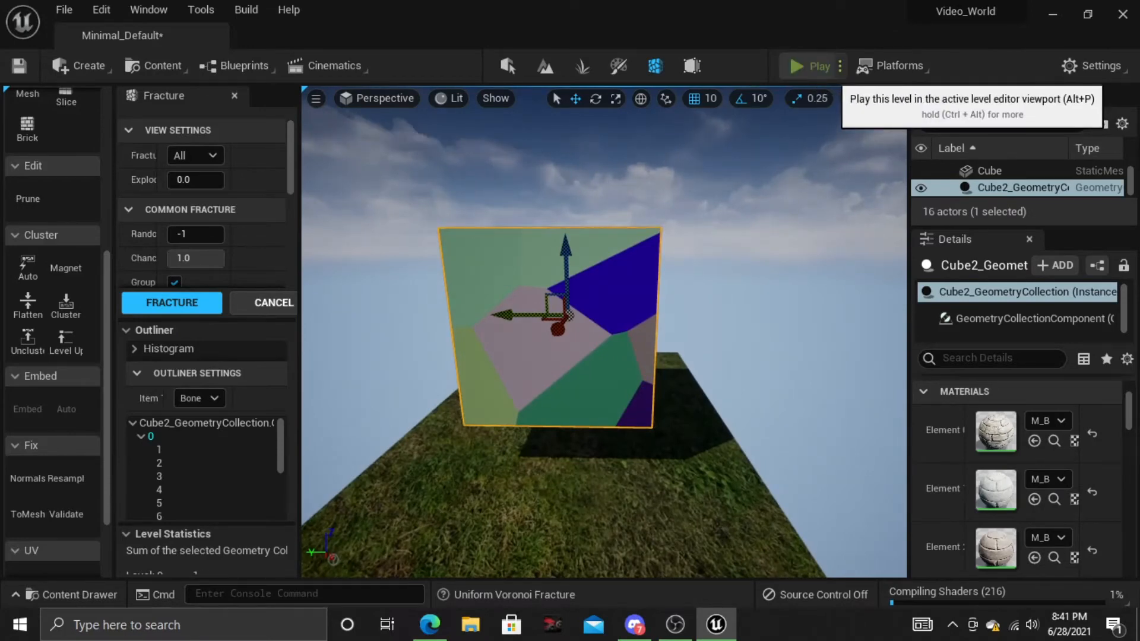
click(810, 67)
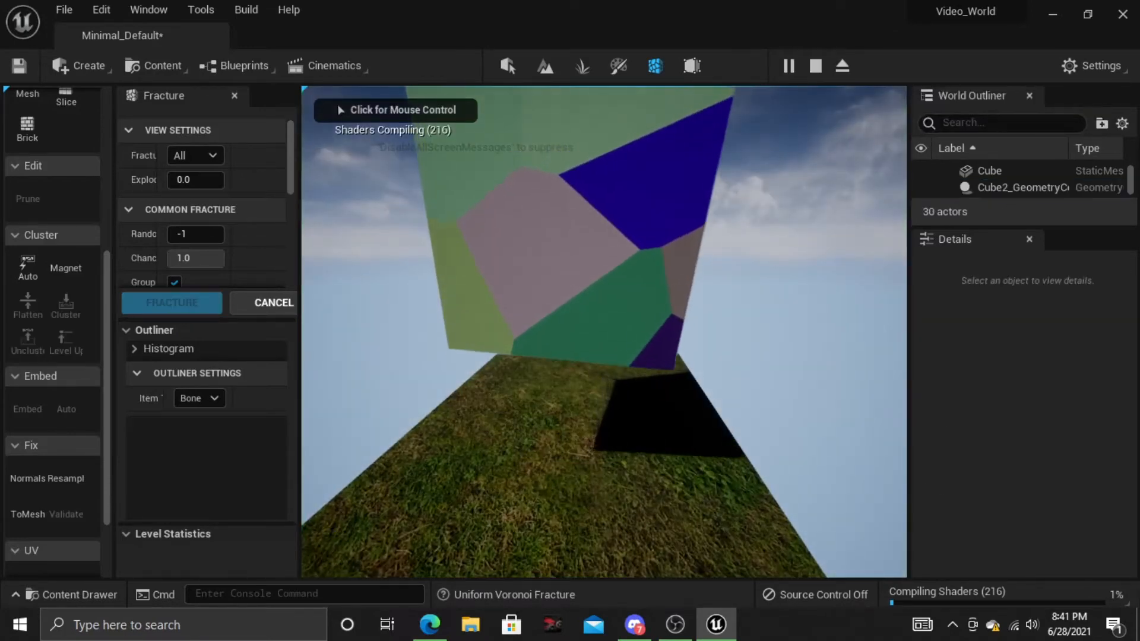
click(604, 332)
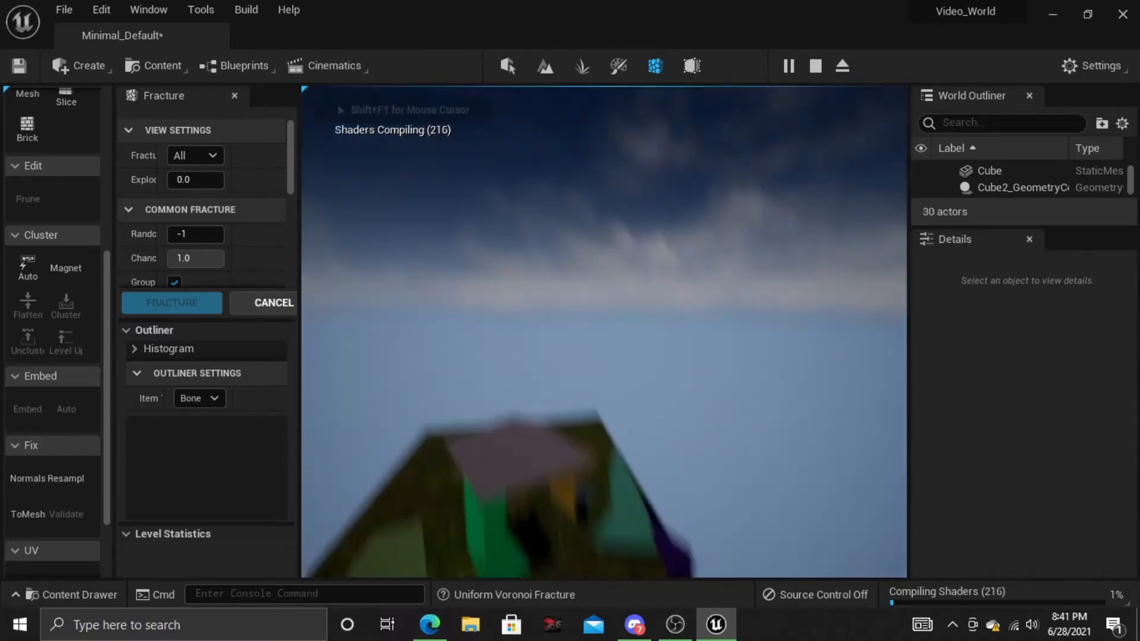
key(Escape)
- Delete the fractured cube from the level and select the grass slab
right_drag(604, 331, 683, 380)
key(Delete)
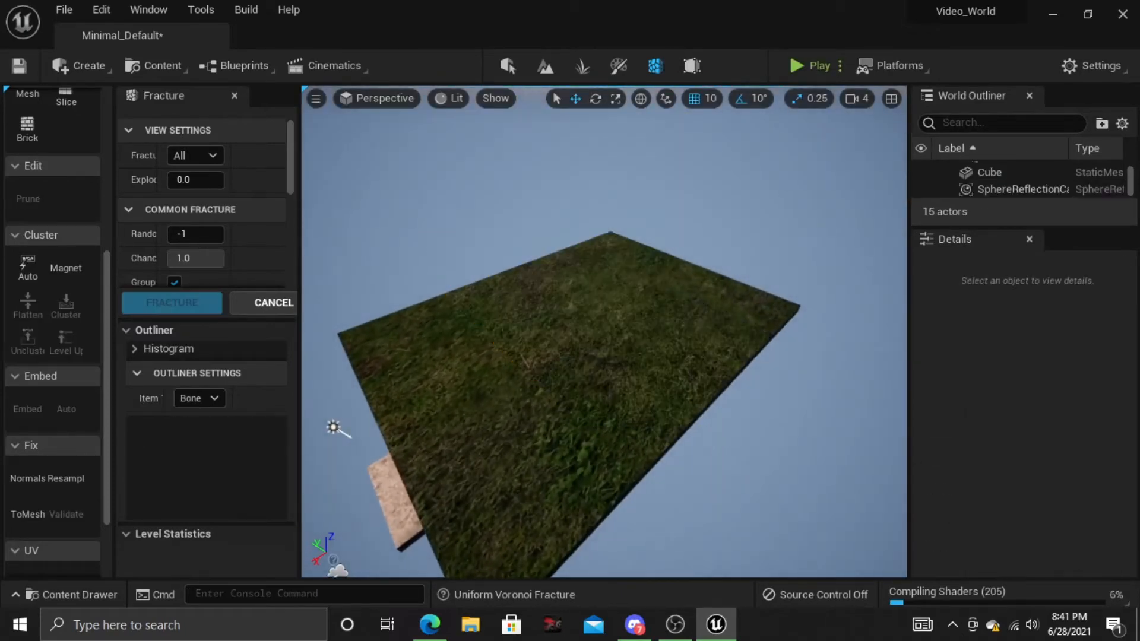
click(582, 320)
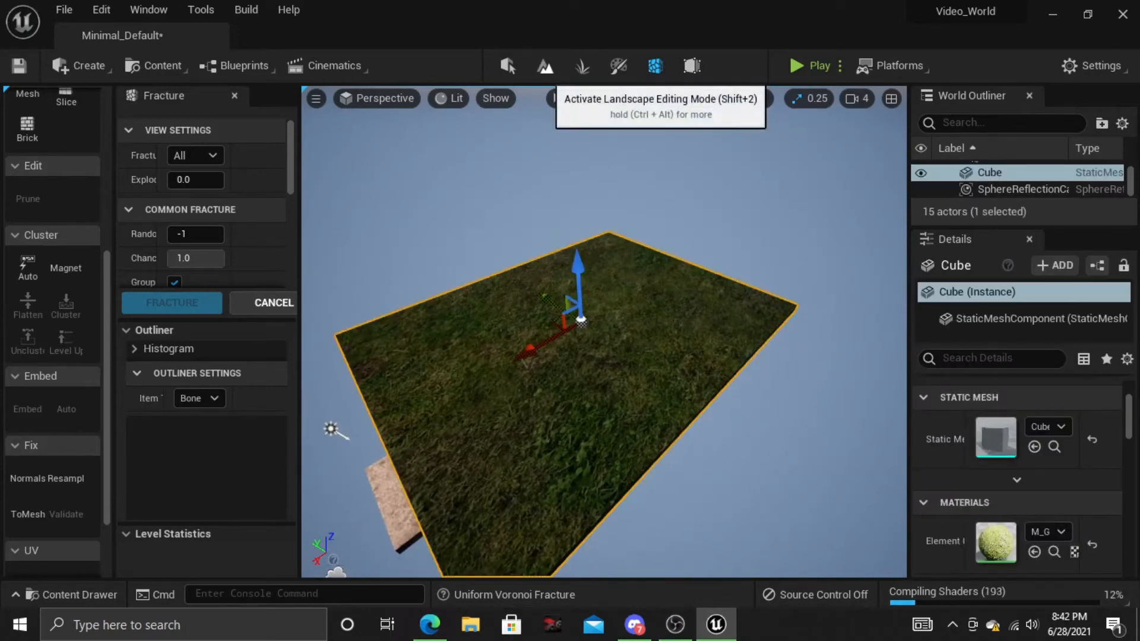
- Switch to Landscape editing mode and raise the new landscape preview along the Z axis
click(508, 65)
right_drag(535, 297, 641, 323)
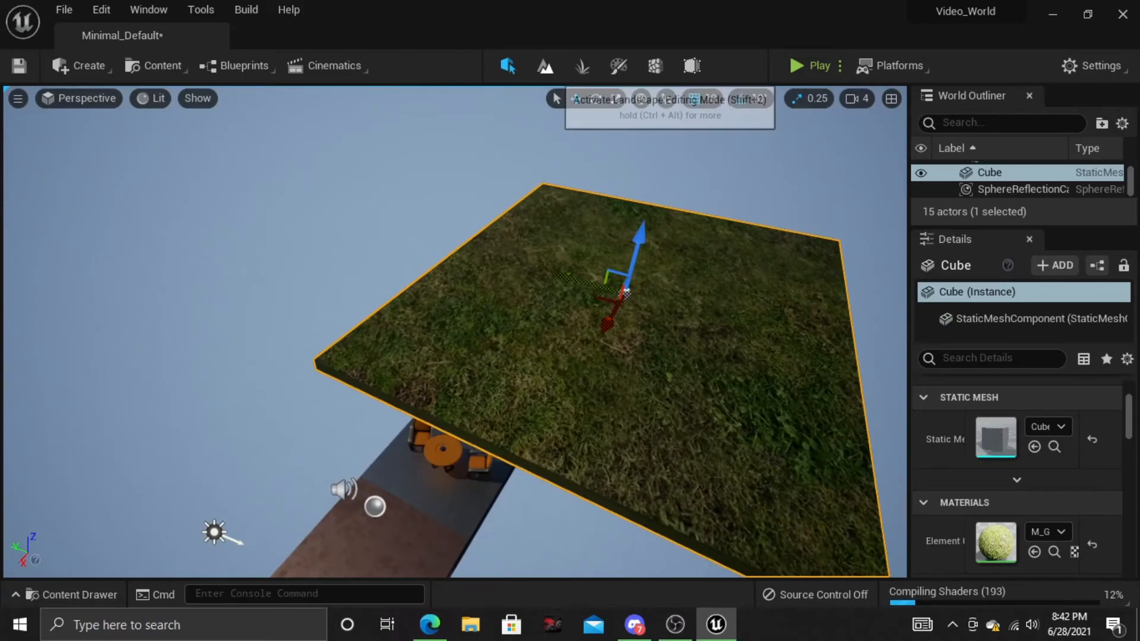
click(545, 65)
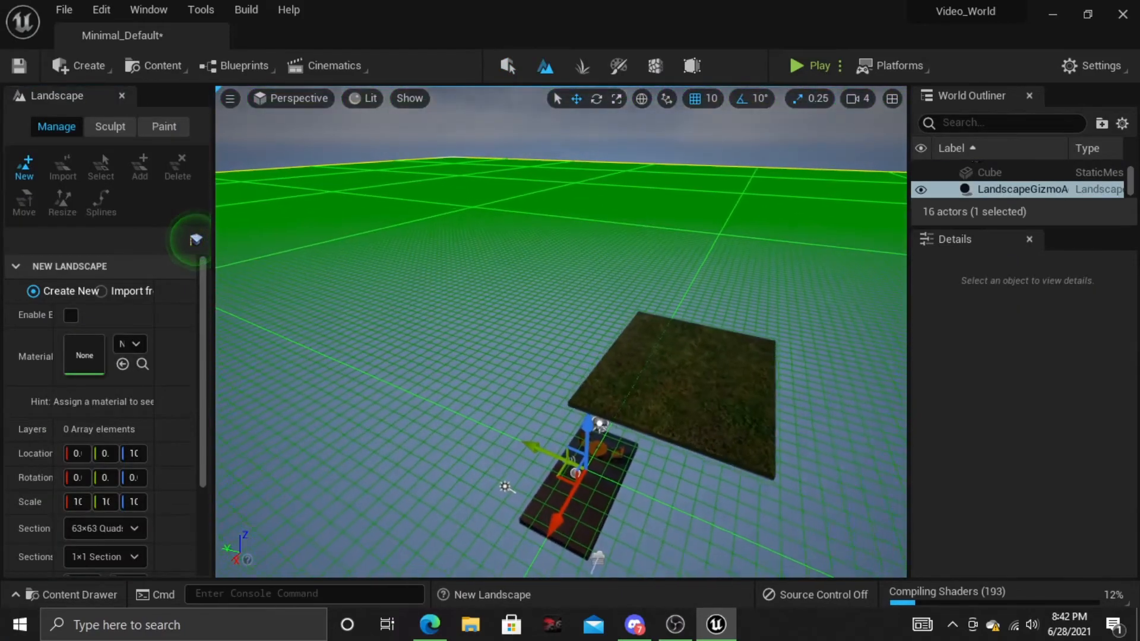
right_drag(693, 386, 784, 409)
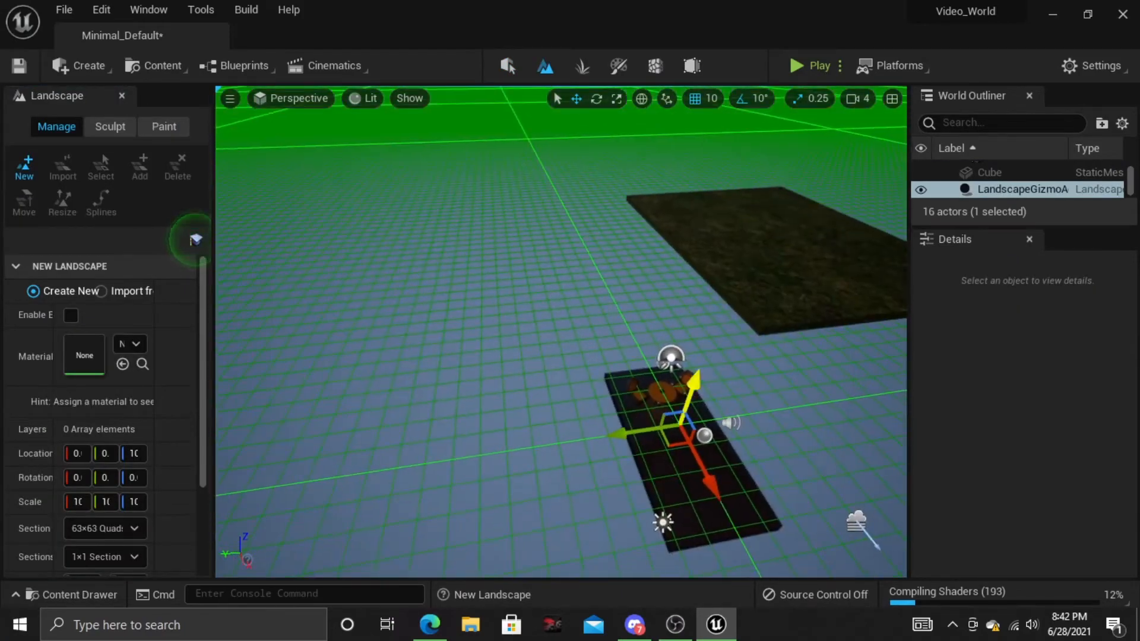
right_drag(698, 389, 630, 393)
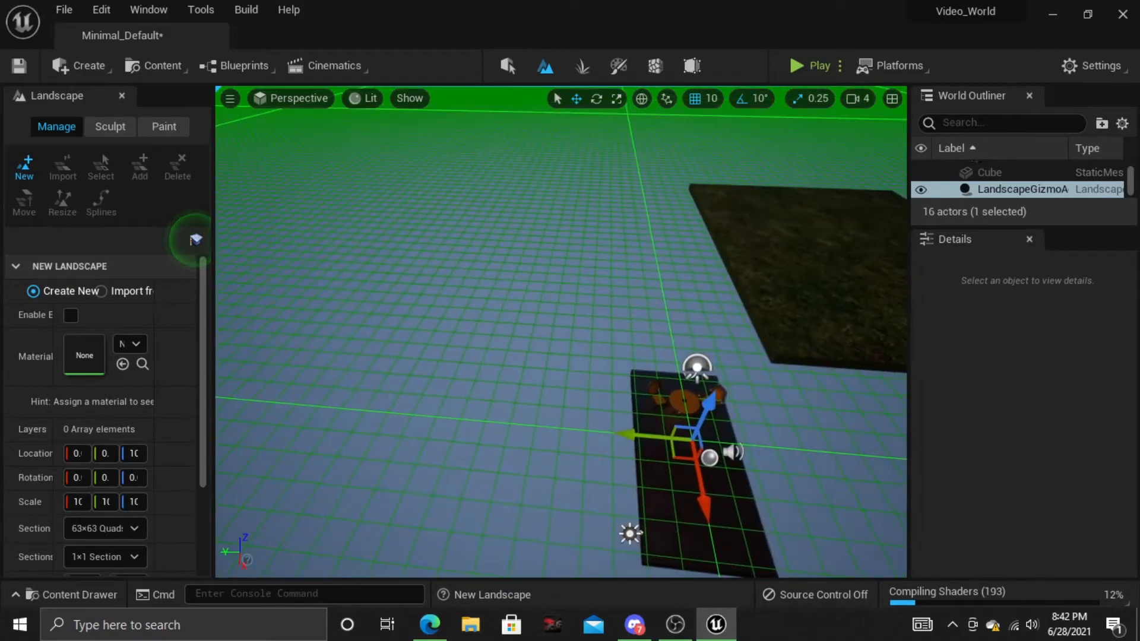
drag(707, 410, 704, 345)
right_drag(705, 345, 746, 368)
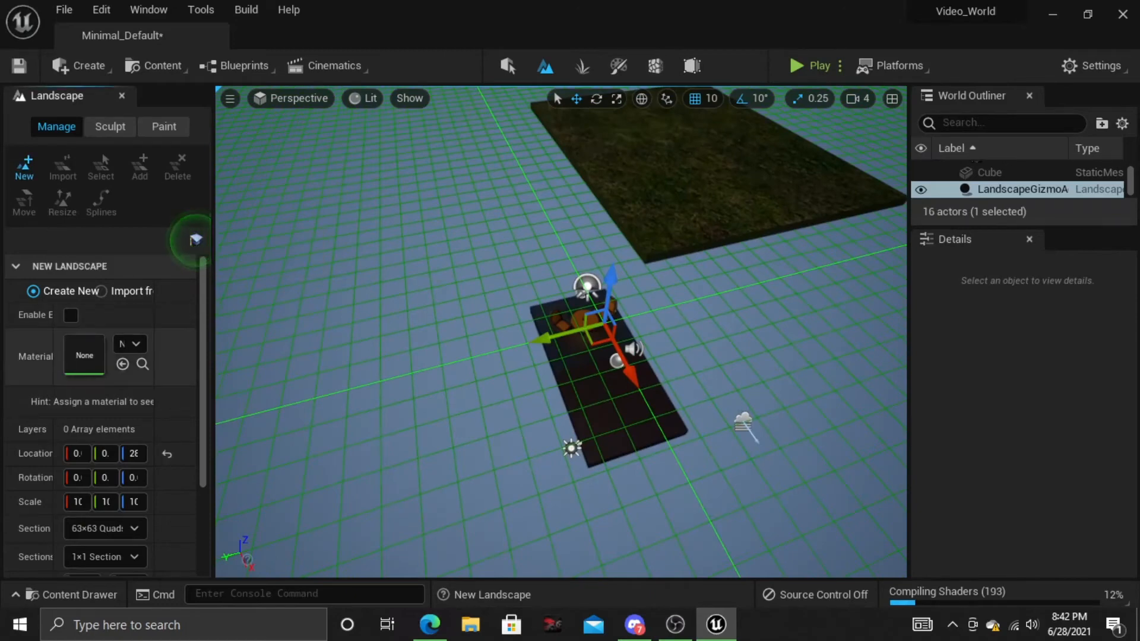
- Assign the M_Ground_Grass material to the new landscape and create it
click(130, 343)
scroll(267, 475, down, 5)
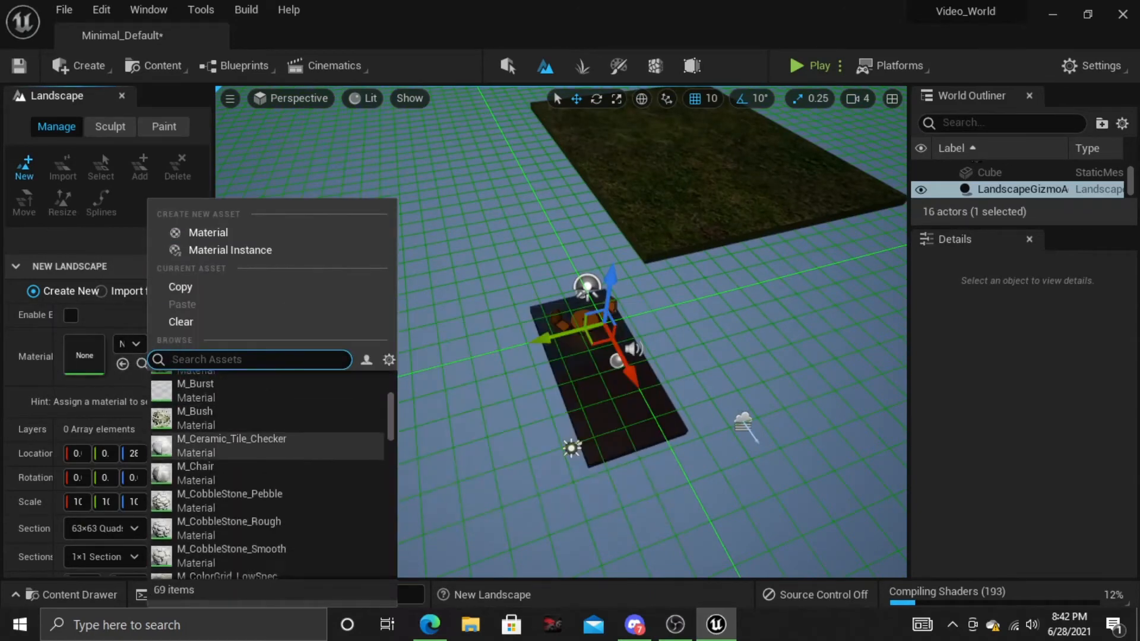
scroll(268, 481, down, 5)
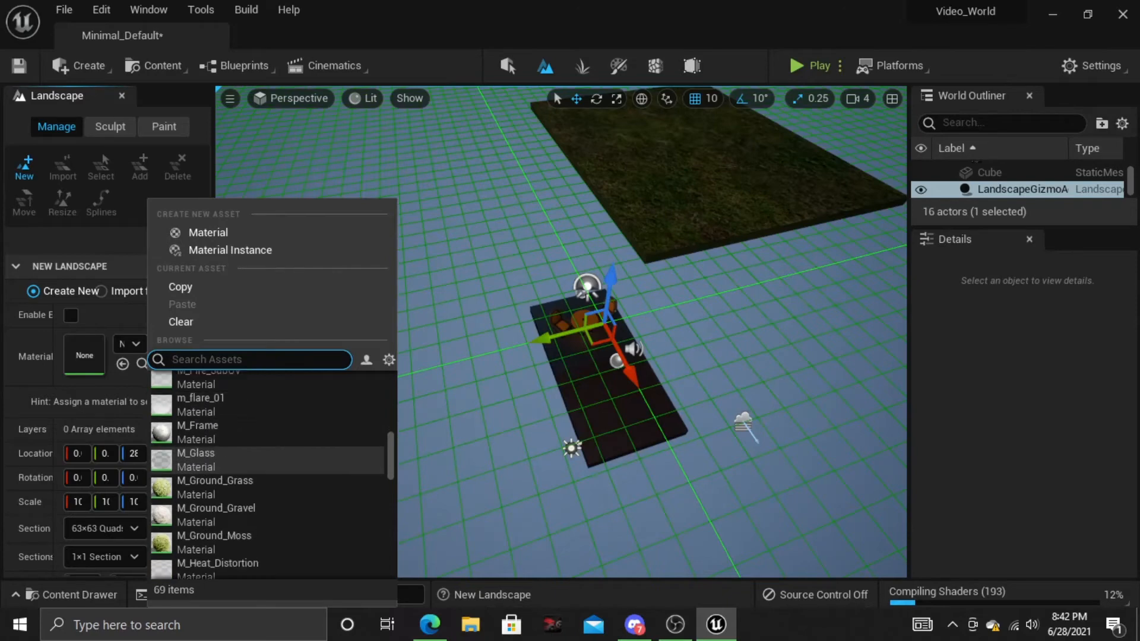
click(267, 487)
scroll(196, 240, down, 3)
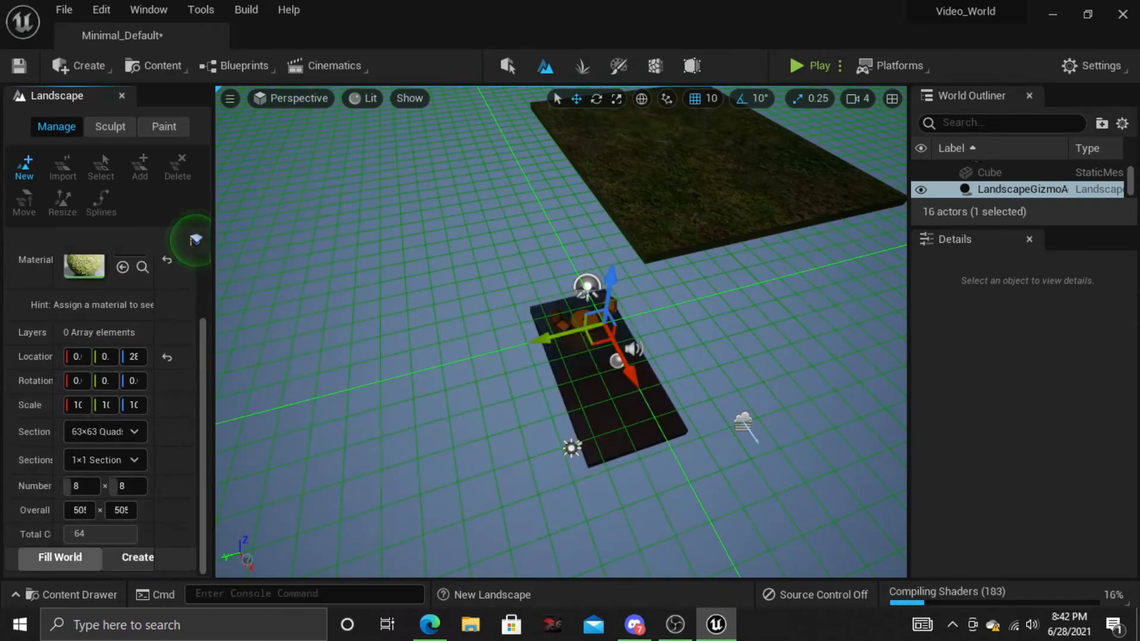
click(127, 557)
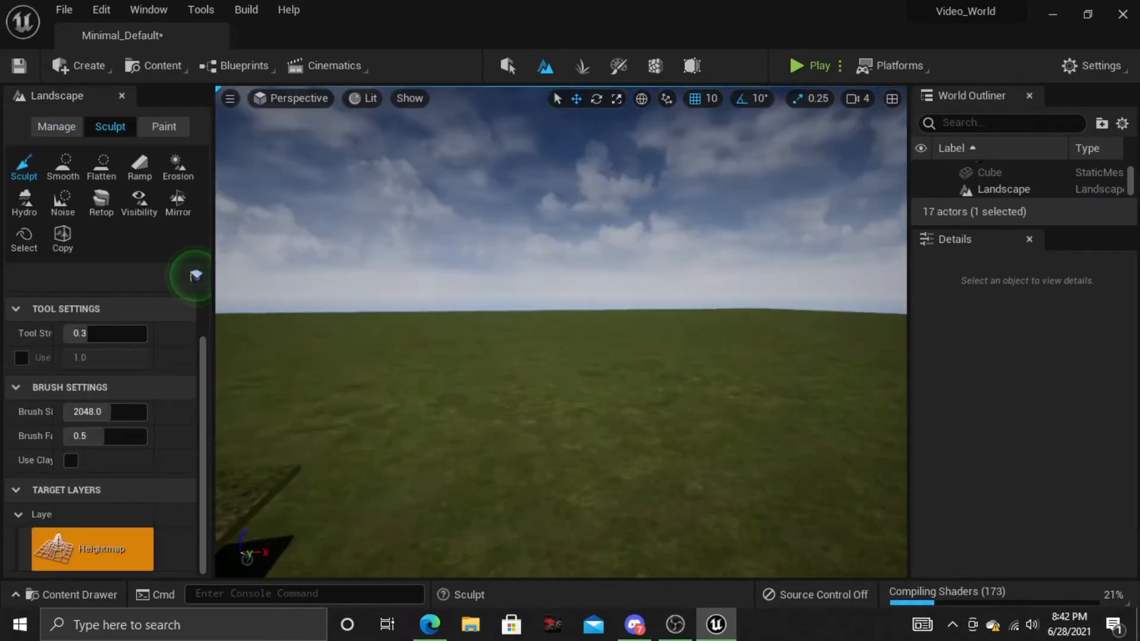
- Examine the landscape sculpting tools and their settings, including Flatten, Erosion, Hydro, Noise, Retop, Visibility and Mirror
mouse_move(534, 332)
right_down()
mouse_move(505, 380)
mouse_move(368, 469)
right_up()
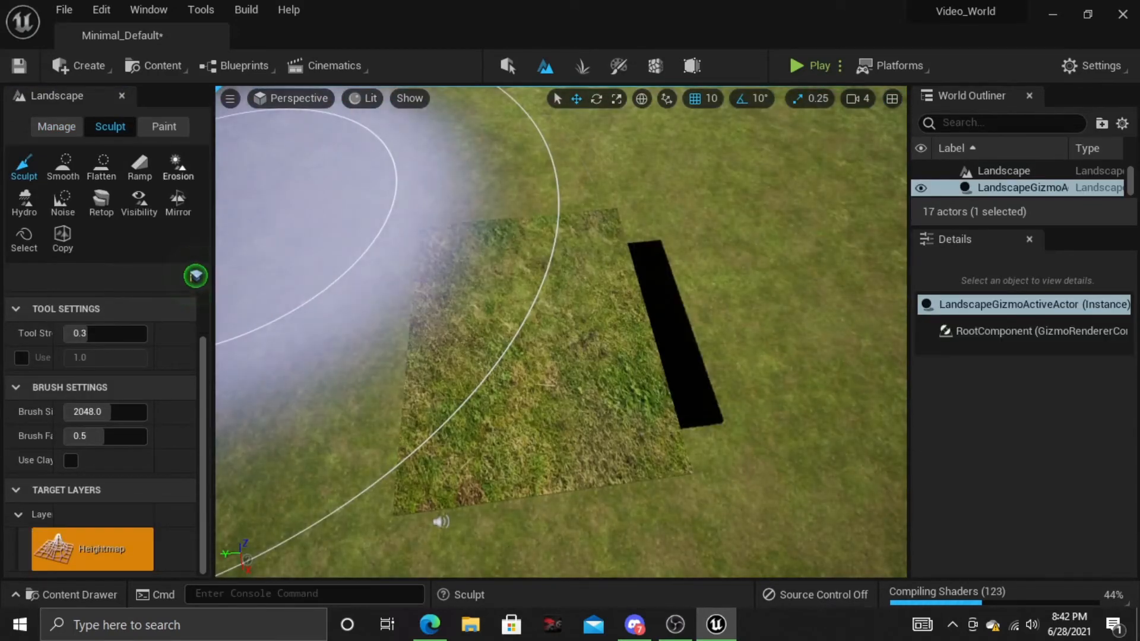
click(101, 167)
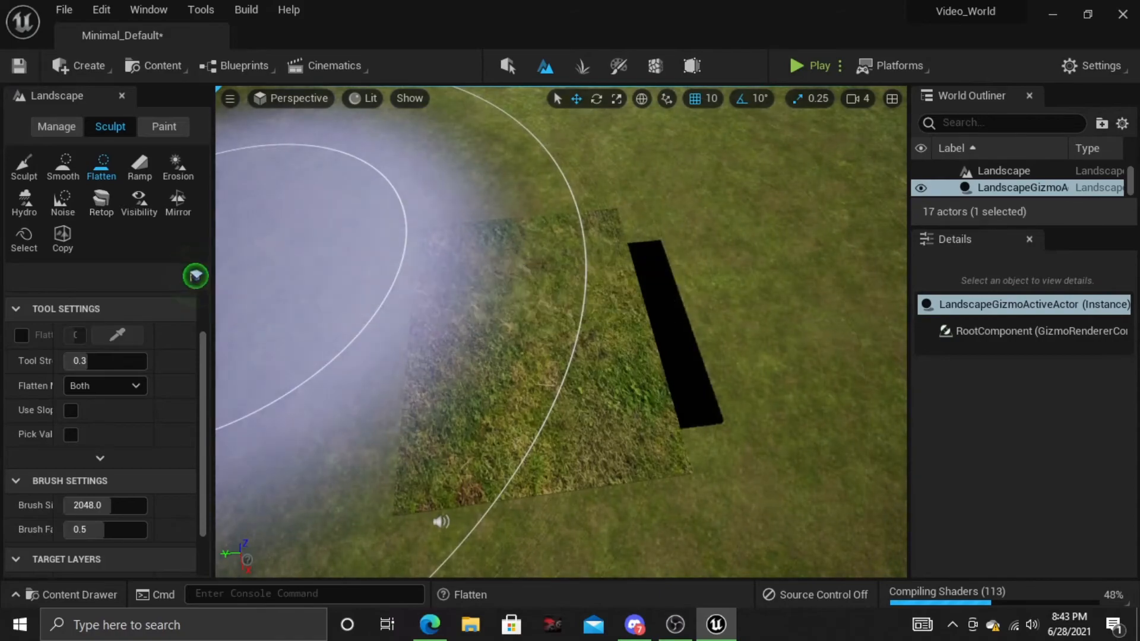
click(23, 166)
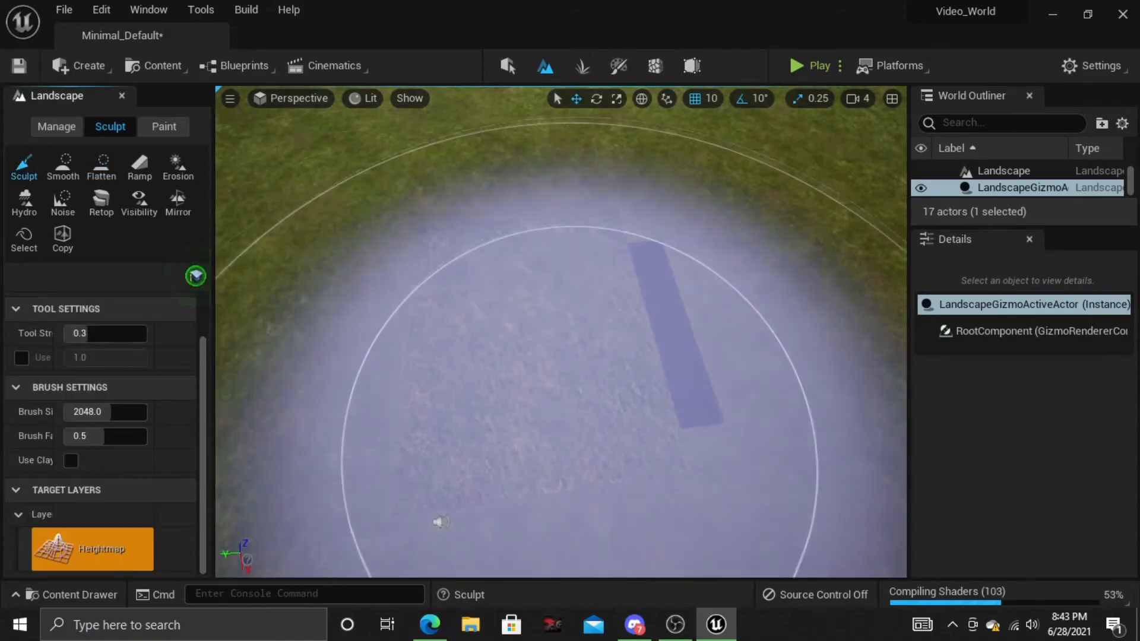
right_drag(585, 415, 707, 389)
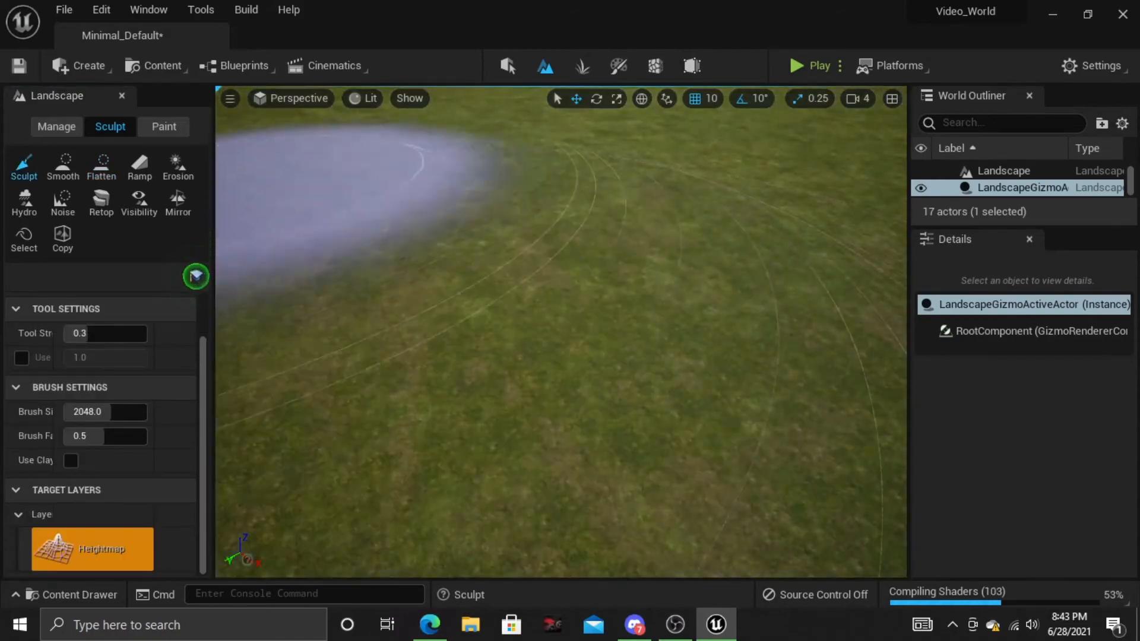
click(178, 166)
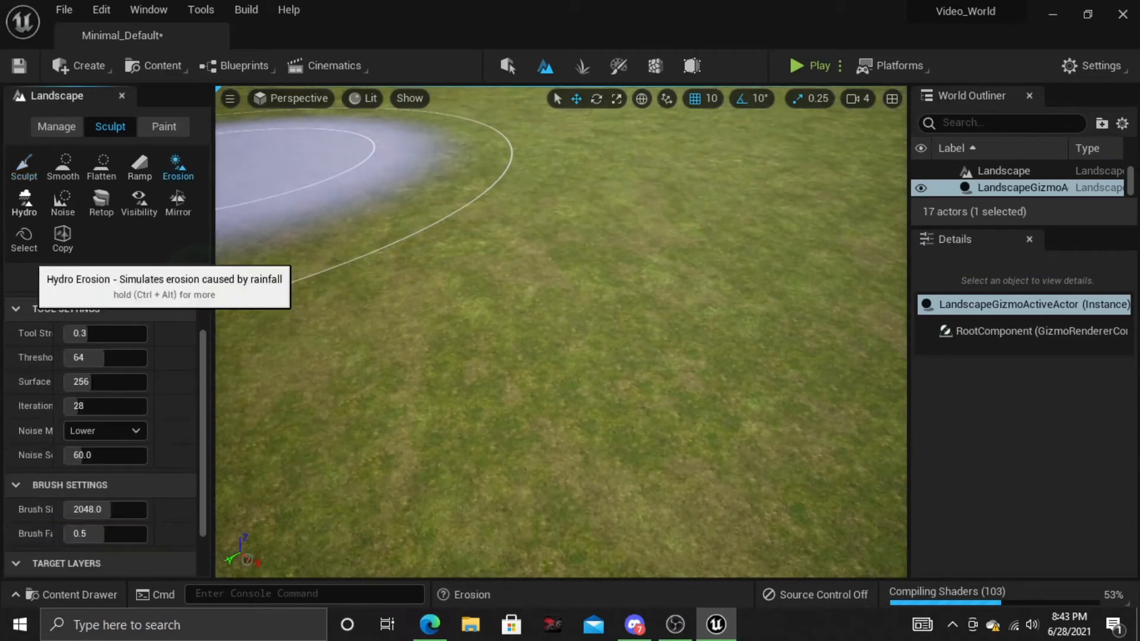
click(24, 199)
click(63, 199)
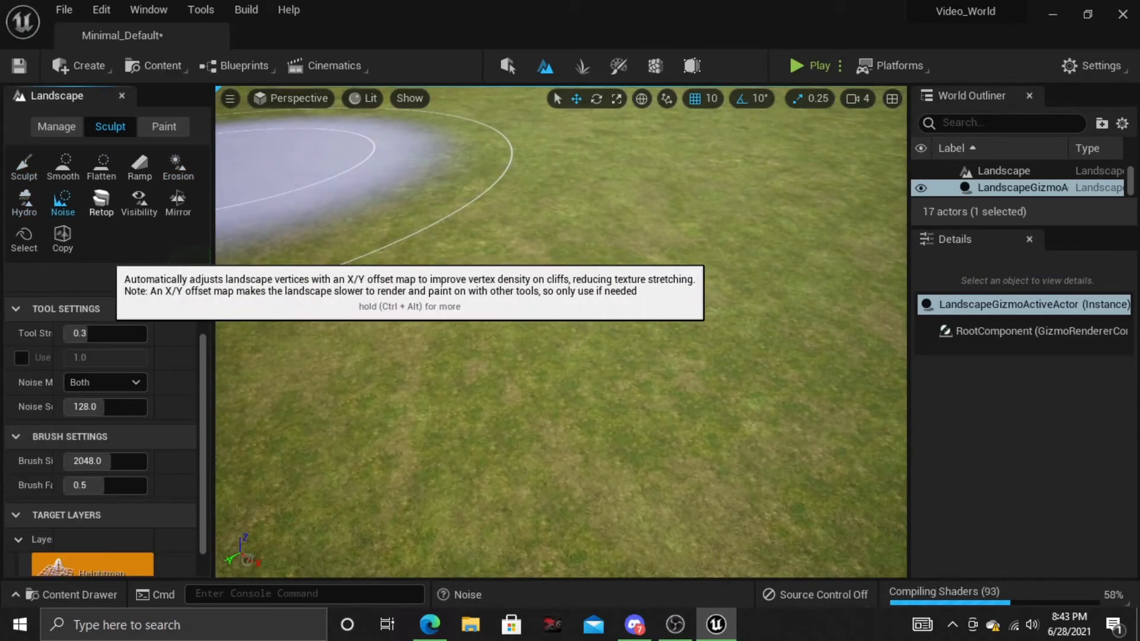
click(101, 201)
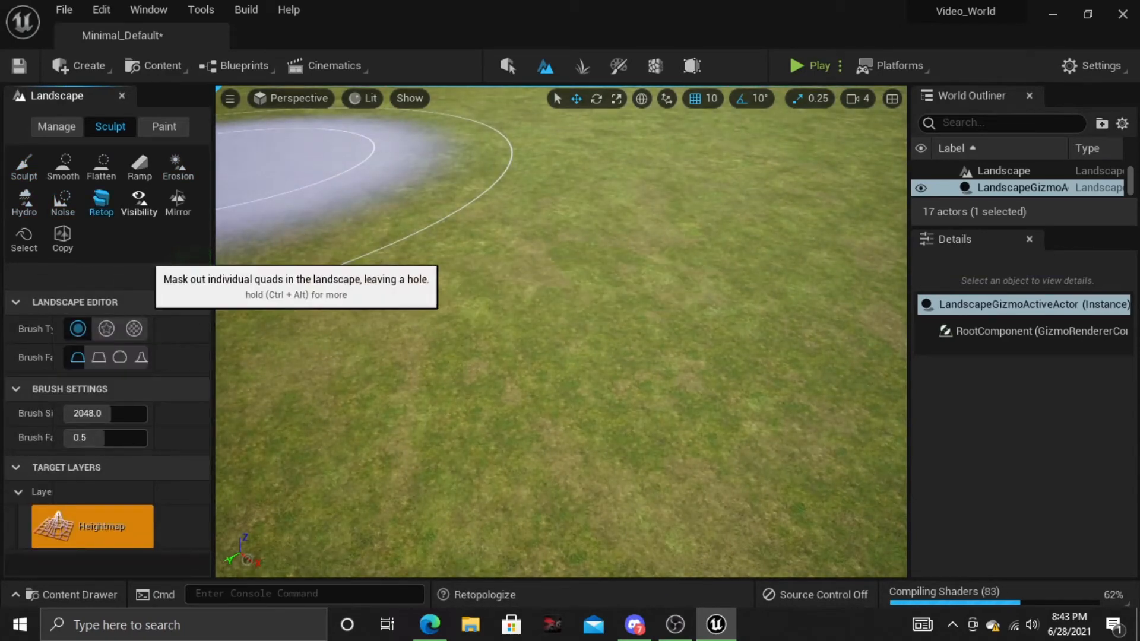
click(139, 200)
click(178, 200)
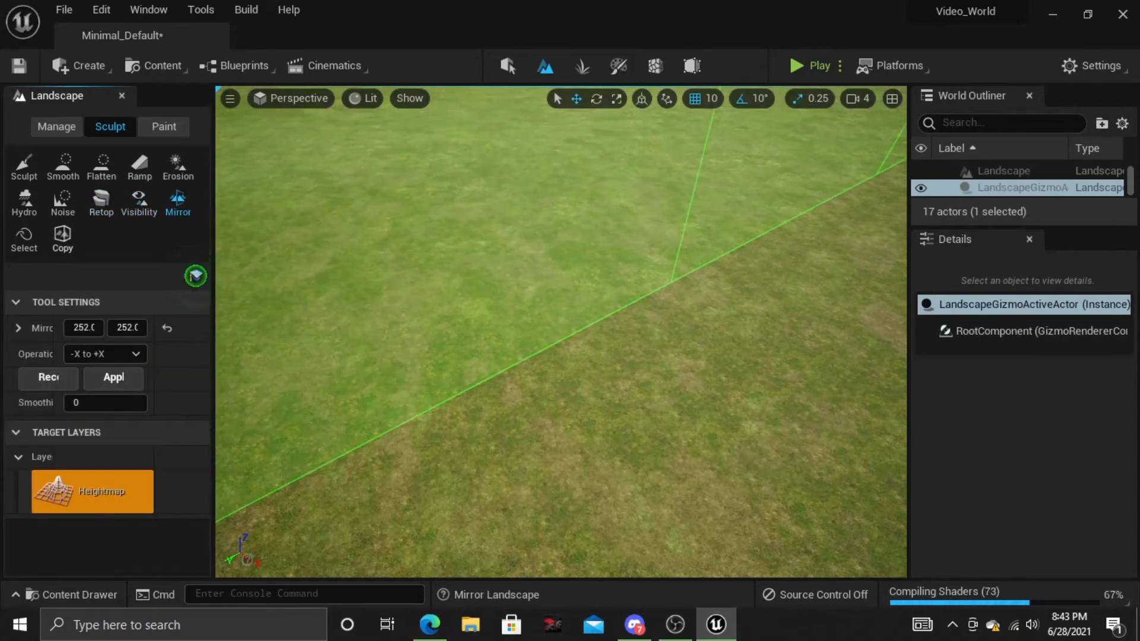
click(139, 201)
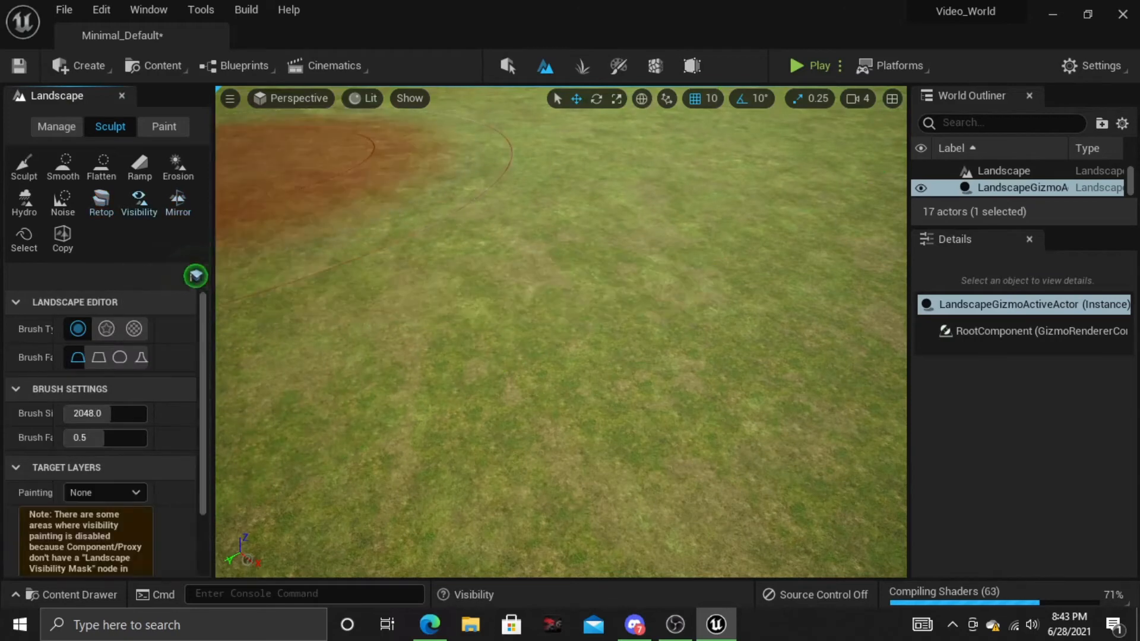
click(178, 203)
click(178, 167)
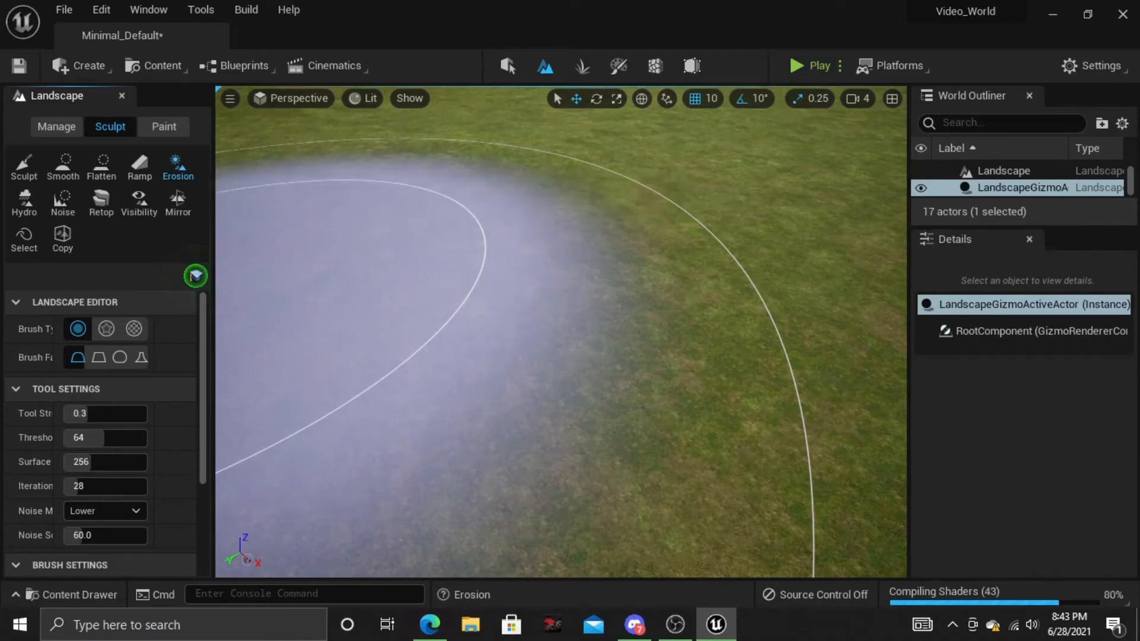
- Raise a group of rounded hills on the grass beside the dark platform with the Sculpt tool
click(24, 167)
mouse_move(553, 271)
right_down()
mouse_move(451, 273)
mouse_move(446, 261)
right_up()
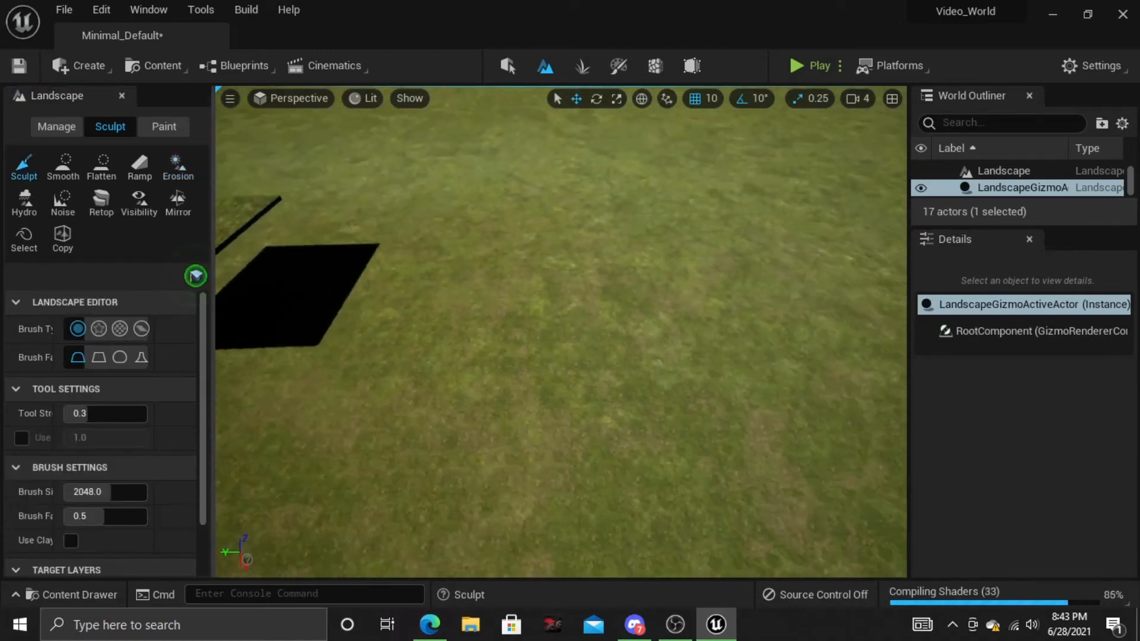
drag(535, 261, 600, 265)
mouse_move(606, 256)
right_down()
mouse_move(558, 303)
mouse_move(624, 261)
right_up()
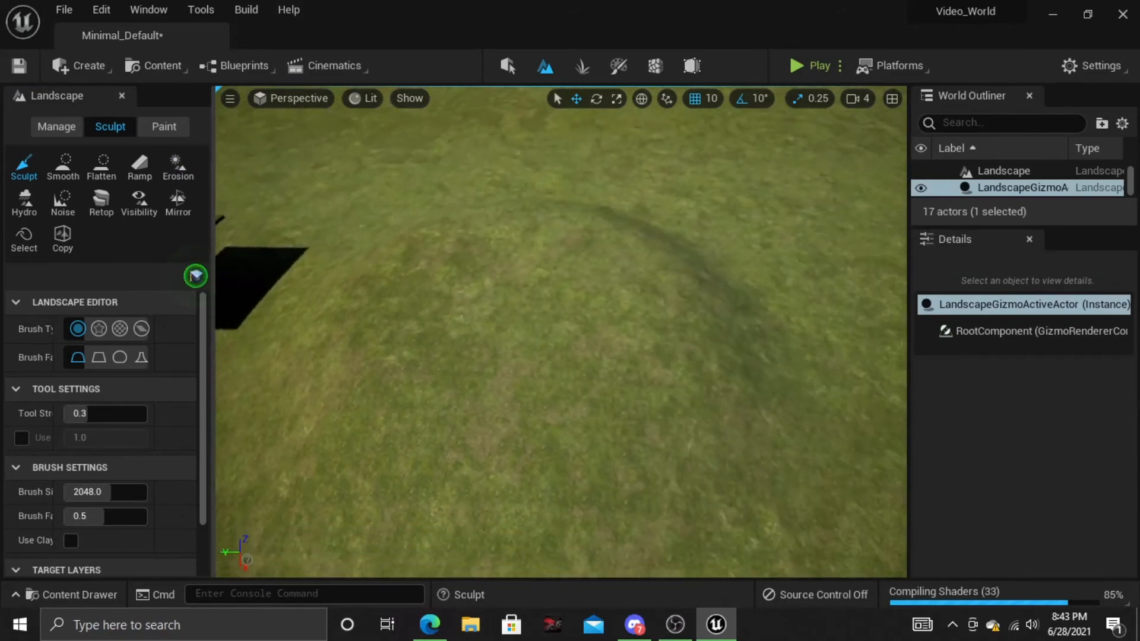
drag(621, 243, 719, 291)
mouse_move(719, 291)
right_down()
mouse_move(790, 303)
mouse_move(760, 285)
right_up()
right_drag(570, 297, 552, 267)
drag(552, 267, 832, 256)
mouse_move(832, 255)
right_down()
mouse_move(725, 202)
mouse_move(790, 217)
mouse_move(623, 458)
right_up()
- Wear down the slopes and ridges of the raised hills with the Erosion tool
click(178, 167)
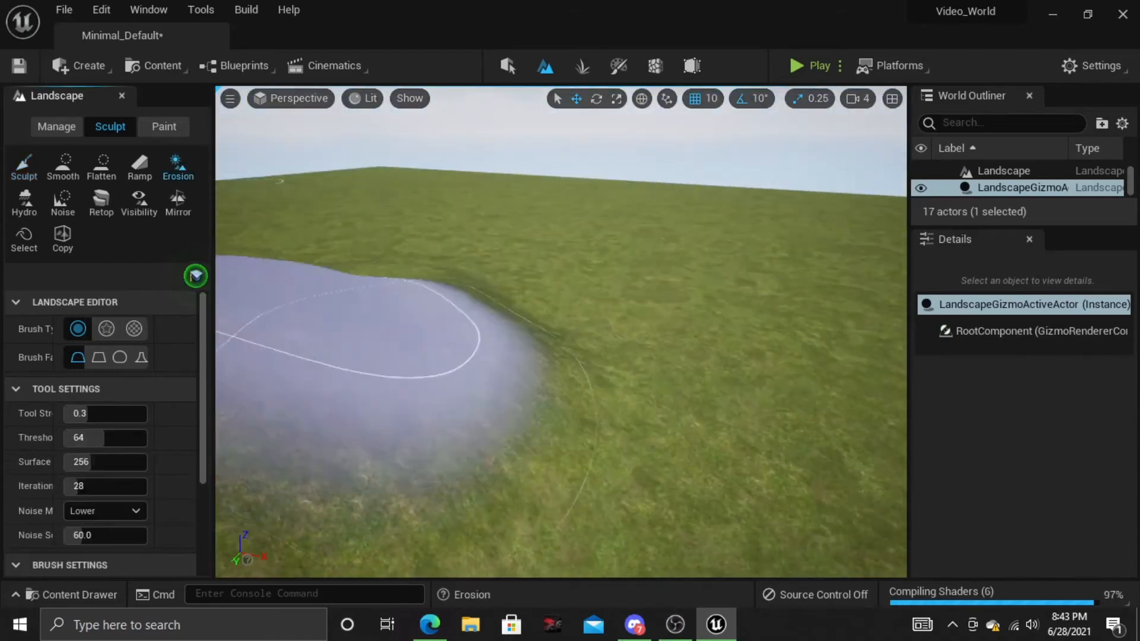
mouse_move(404, 350)
right_down()
mouse_move(469, 398)
mouse_move(490, 392)
mouse_move(499, 410)
mouse_move(626, 338)
right_up()
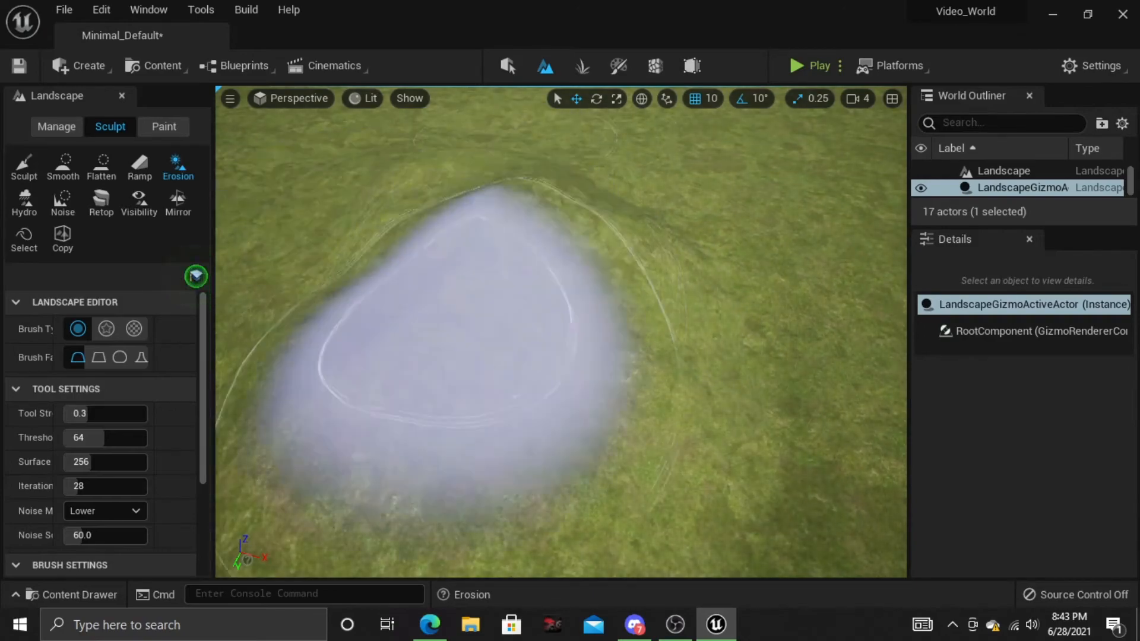
mouse_move(504, 303)
right_down()
mouse_move(502, 244)
mouse_move(469, 220)
mouse_move(392, 214)
right_up()
right_drag(683, 279, 594, 314)
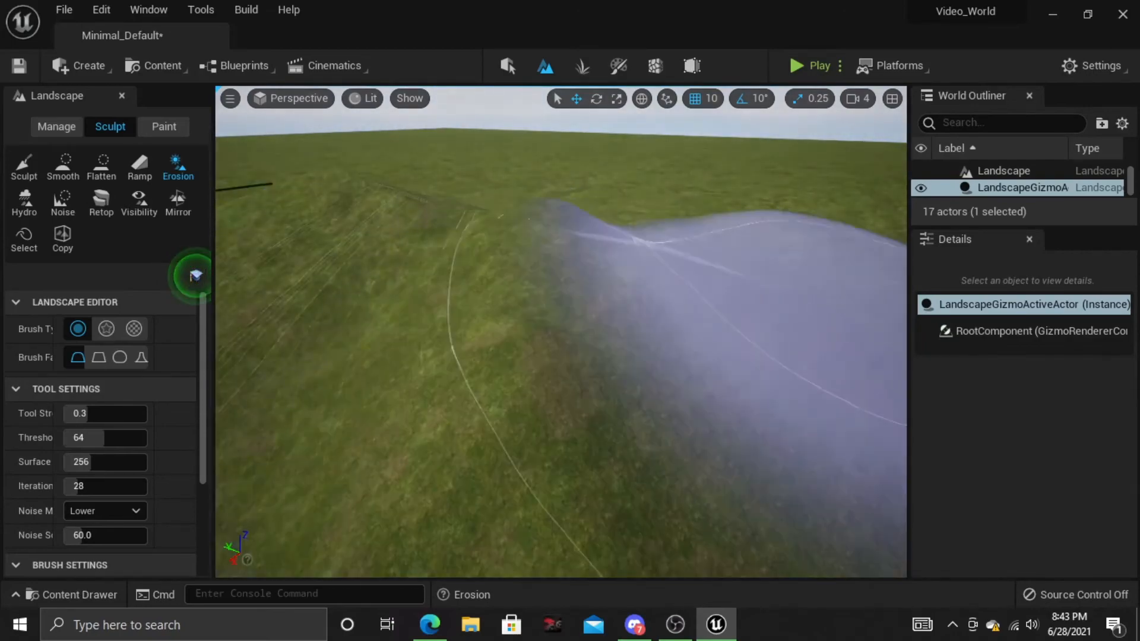
mouse_move(683, 297)
right_down()
mouse_move(790, 302)
mouse_move(808, 344)
mouse_move(790, 350)
right_up()
right_drag(671, 363, 734, 357)
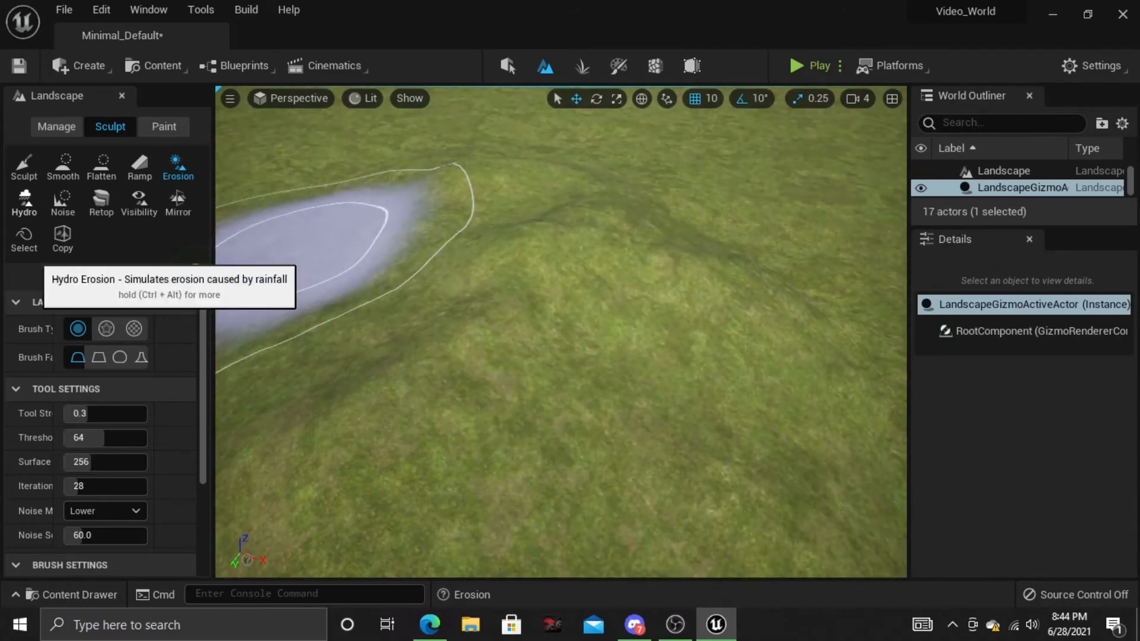
- Carve gullies and hollows into the hills with the Hydro Erosion tool and inspect them from several sides
click(25, 201)
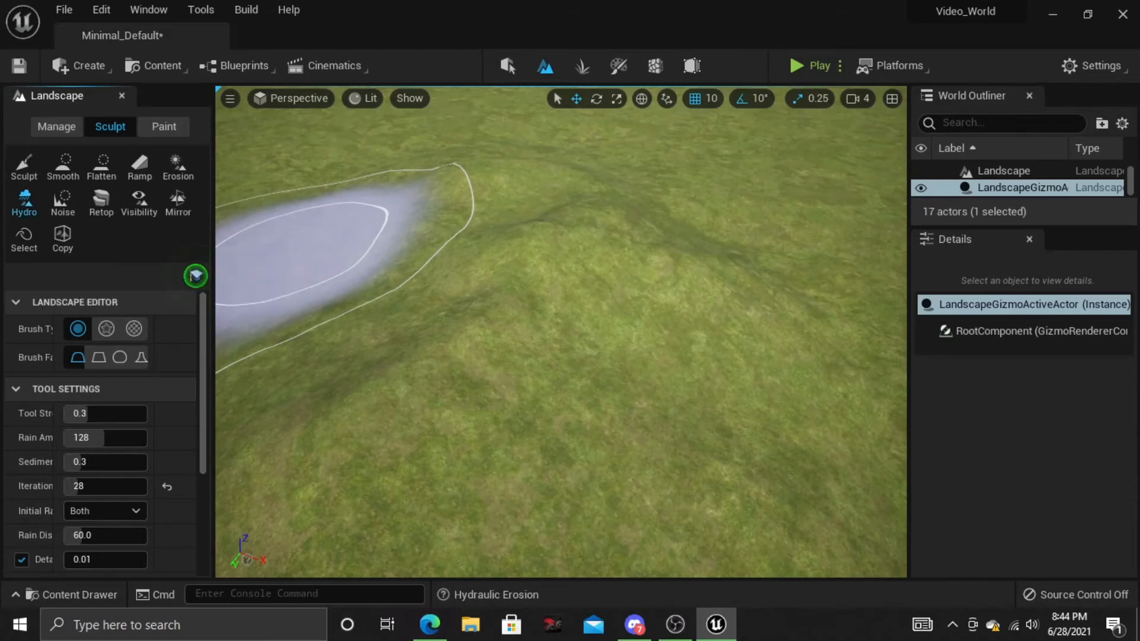
mouse_move(309, 250)
mouse_down()
mouse_move(293, 457)
mouse_move(471, 357)
mouse_move(636, 293)
mouse_move(663, 119)
mouse_up()
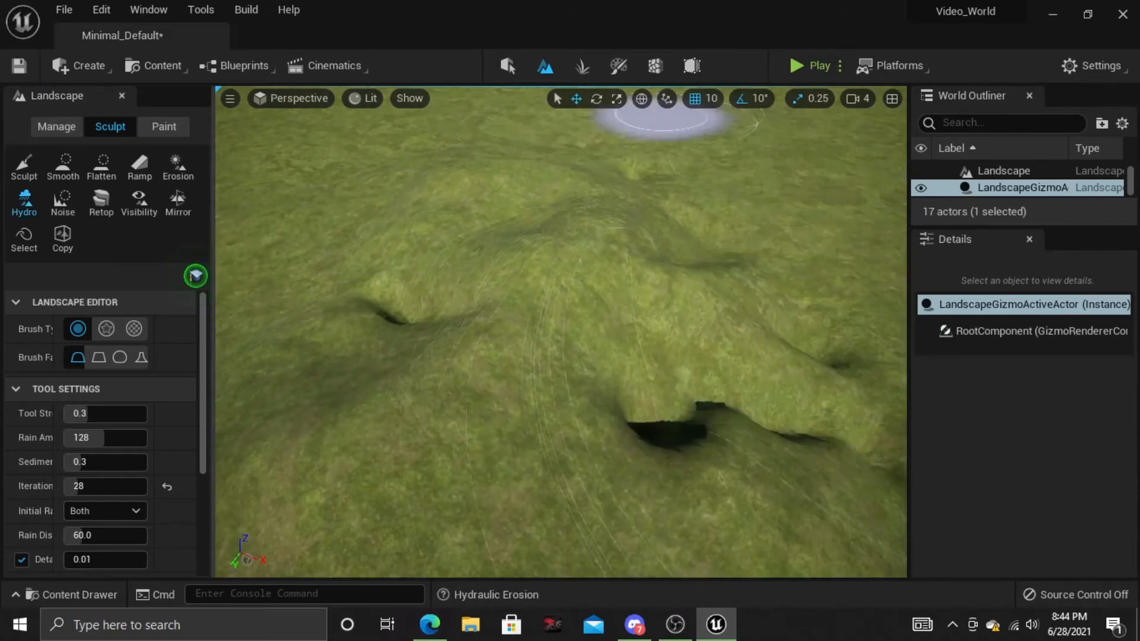
mouse_move(822, 247)
right_down()
mouse_move(917, 253)
mouse_move(742, 252)
right_up()
key(d)
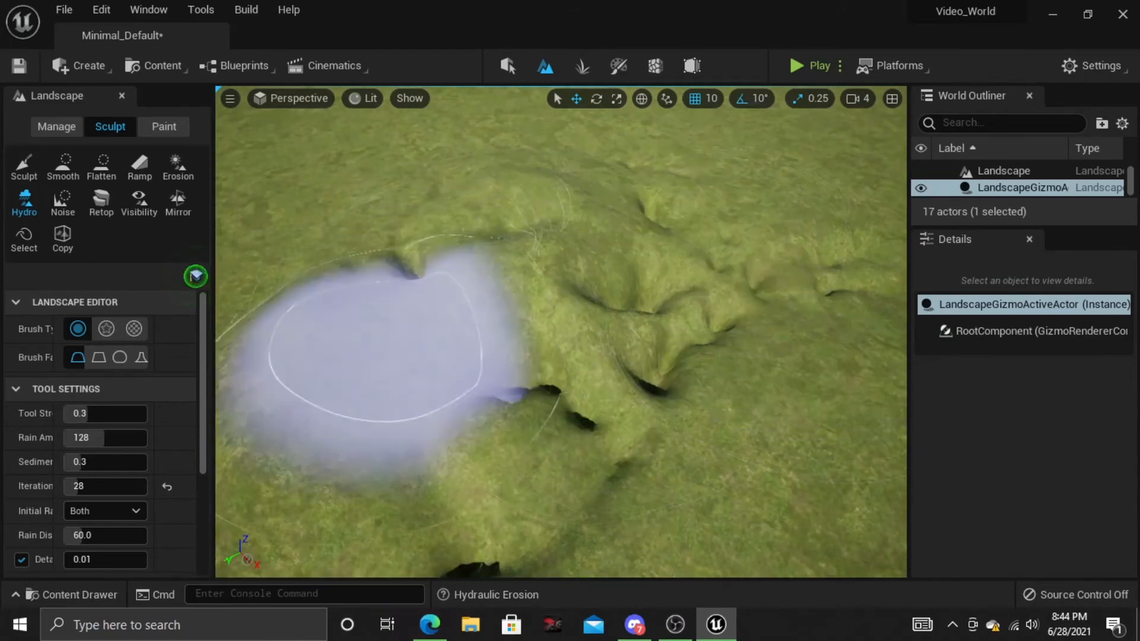
key(d)
right_drag(351, 425, 238, 424)
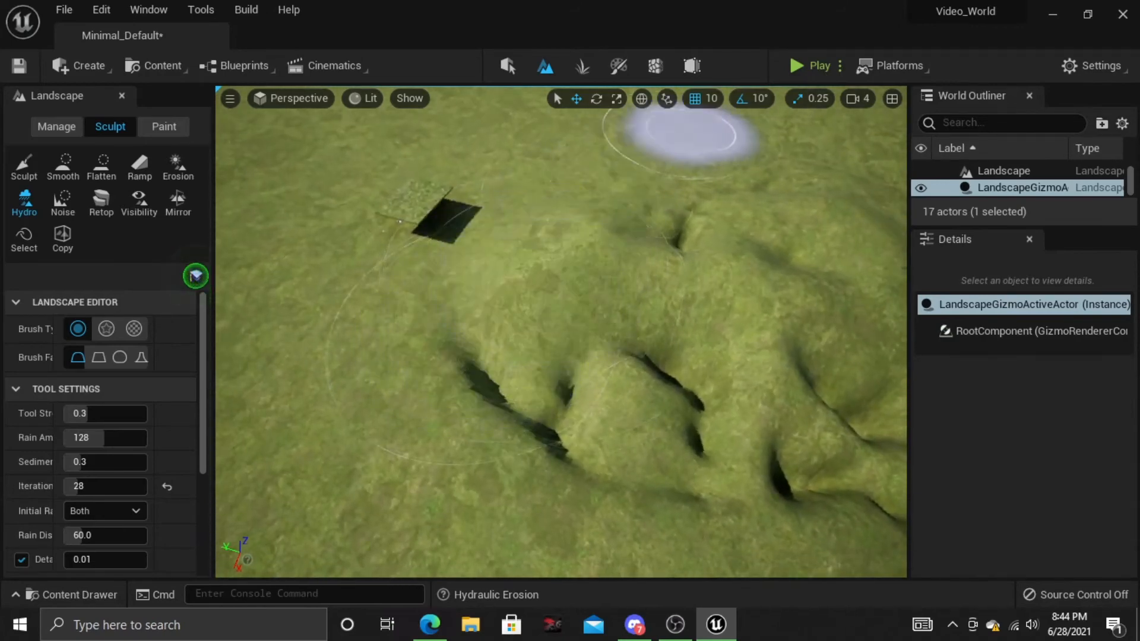
right_drag(404, 375, 523, 374)
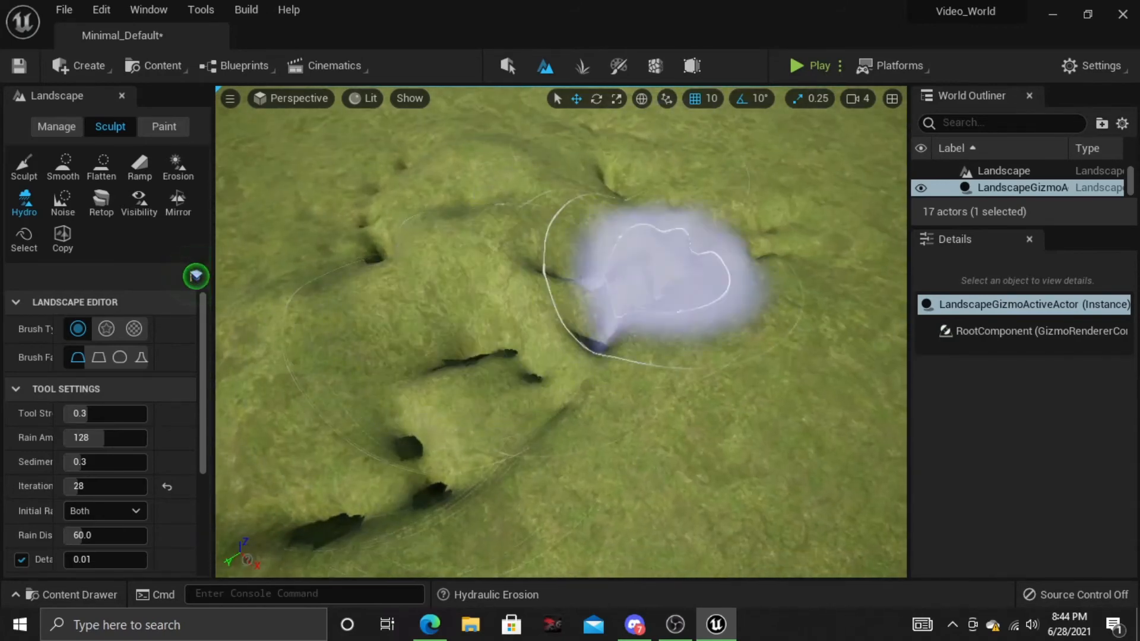
scroll(149, 348, up, 1)
right_drag(149, 349, 147, 345)
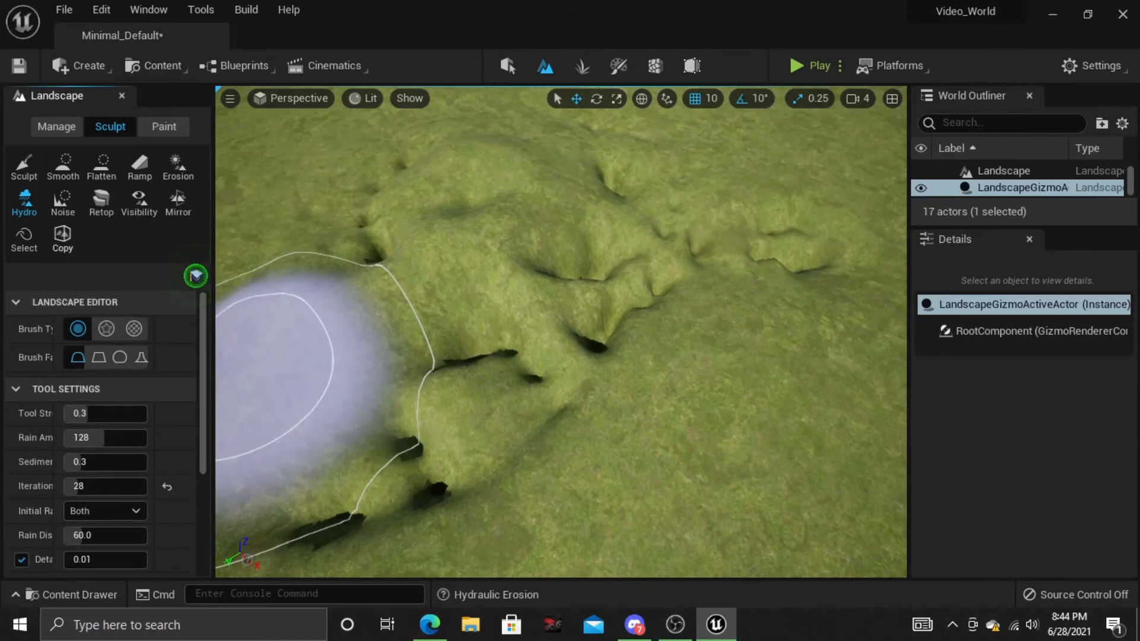
right_drag(267, 255, 243, 232)
- Roughen a flat stretch of the landscape into uneven mounds and pits with the Noise tool
click(62, 204)
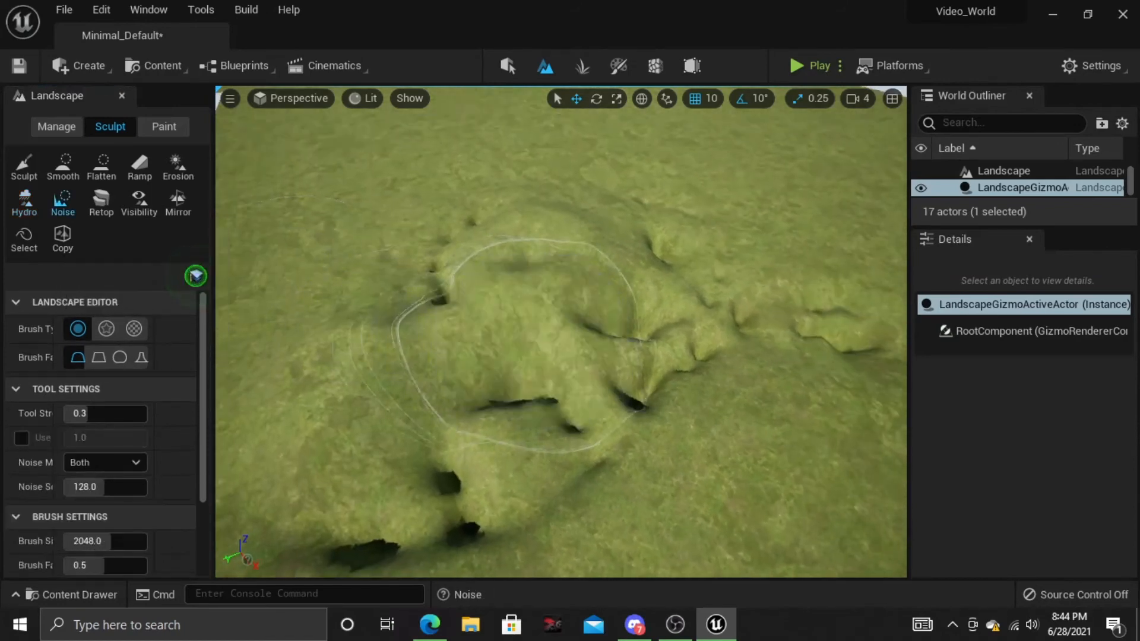
key(s)
mouse_move(519, 326)
right_down()
mouse_move(484, 300)
mouse_move(401, 317)
right_up()
mouse_move(588, 255)
right_down()
mouse_move(558, 199)
mouse_move(475, 208)
right_up()
right_drag(309, 261, 307, 261)
key(a)
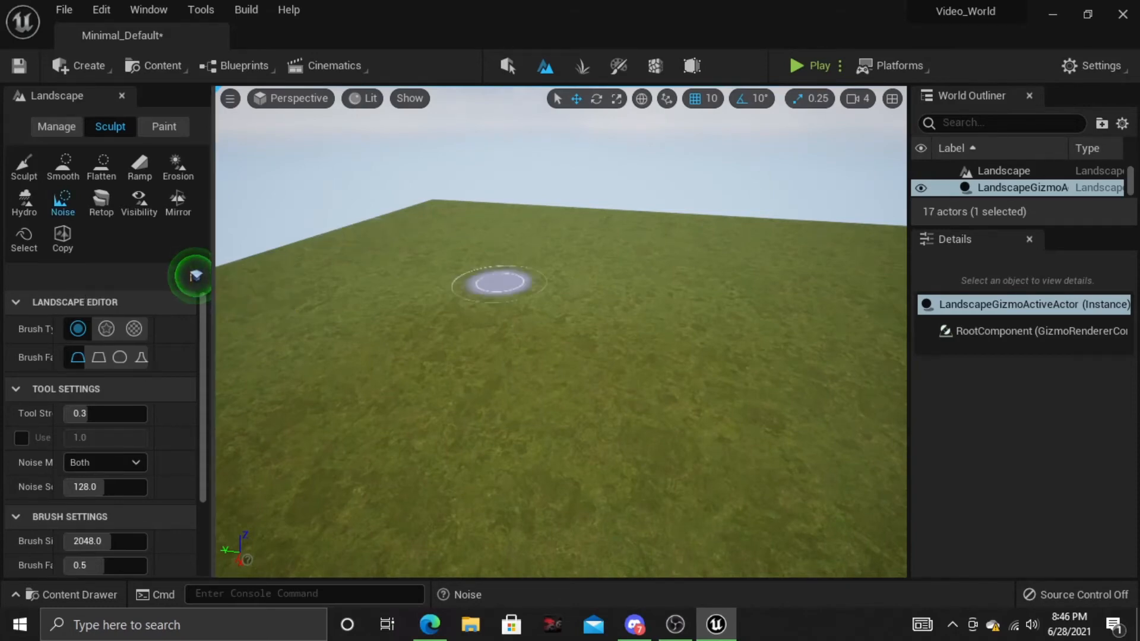
mouse_move(511, 274)
right_down()
mouse_move(513, 362)
mouse_move(495, 269)
mouse_move(513, 282)
mouse_move(519, 263)
right_up()
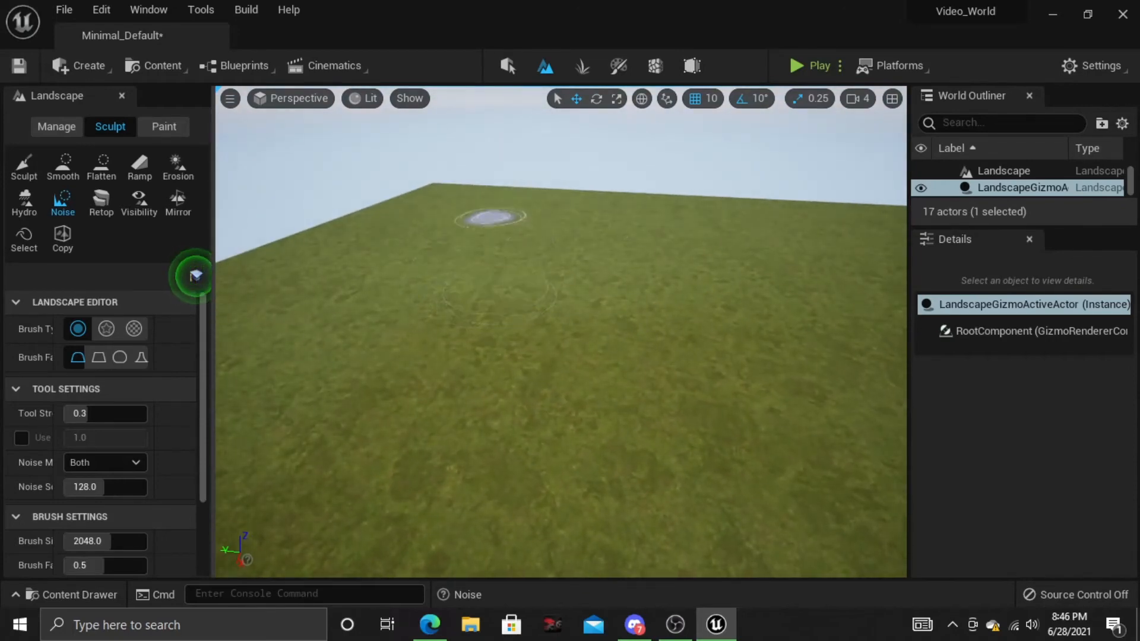
right_drag(589, 287, 531, 248)
mouse_move(409, 313)
mouse_down()
mouse_move(504, 255)
mouse_move(453, 318)
mouse_move(631, 305)
mouse_move(522, 257)
mouse_move(318, 320)
mouse_move(463, 412)
mouse_move(351, 341)
mouse_move(591, 469)
mouse_move(623, 377)
mouse_move(730, 458)
mouse_move(753, 300)
mouse_up()
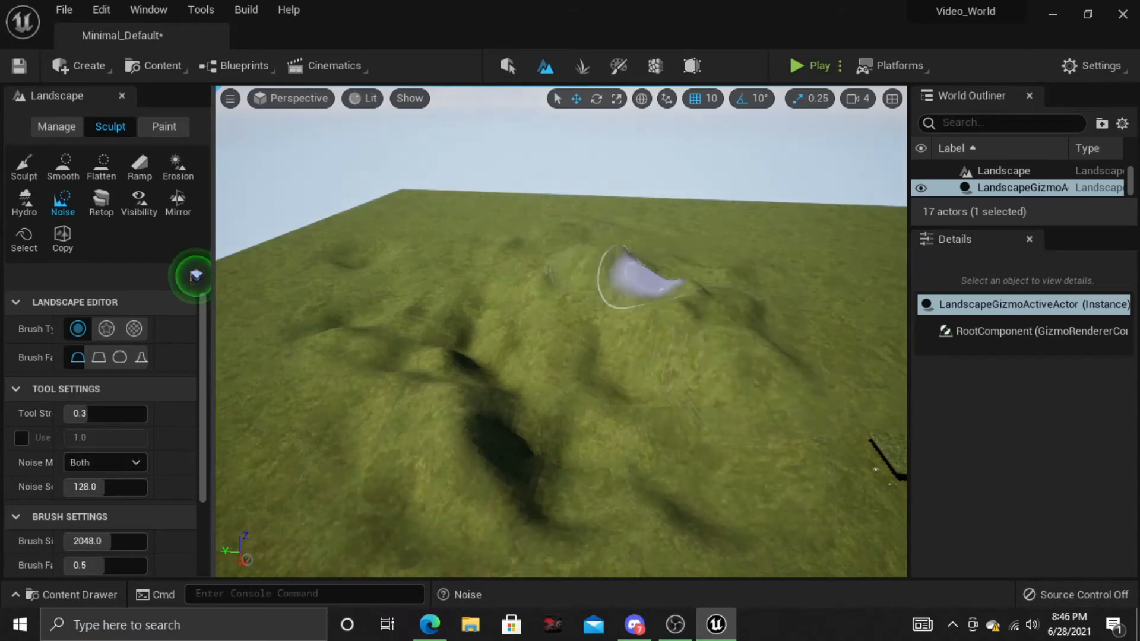
mouse_move(541, 240)
mouse_down()
mouse_move(319, 313)
mouse_move(301, 308)
mouse_move(331, 438)
mouse_move(558, 446)
mouse_move(692, 400)
mouse_up()
- Soften the dark pits and sharp bumps of the noisy terrain with the Smooth tool
mouse_move(693, 400)
right_down()
mouse_move(713, 505)
mouse_move(475, 357)
mouse_move(250, 300)
right_up()
click(63, 168)
mouse_move(452, 309)
right_down()
mouse_move(410, 261)
mouse_move(421, 297)
right_up()
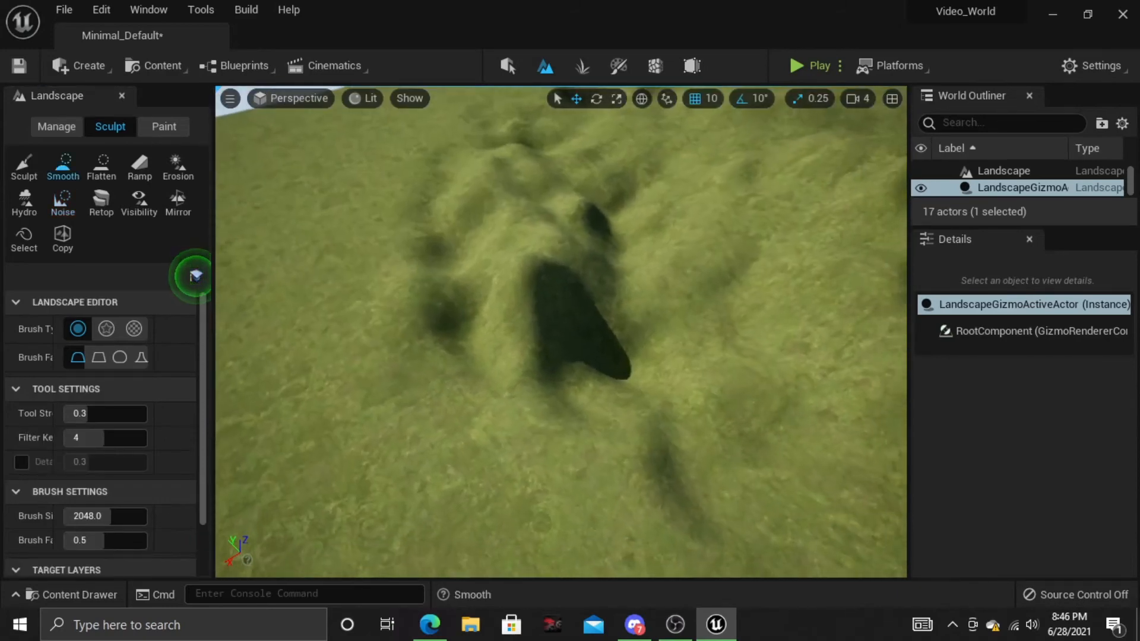
mouse_move(540, 314)
mouse_down()
mouse_move(466, 393)
mouse_move(445, 261)
mouse_move(535, 361)
mouse_move(585, 318)
mouse_move(533, 175)
mouse_move(611, 326)
mouse_move(600, 315)
mouse_move(820, 382)
mouse_move(670, 207)
mouse_move(727, 202)
mouse_move(813, 122)
mouse_move(856, 211)
mouse_up()
right_drag(855, 211, 899, 175)
right_click(774, 181)
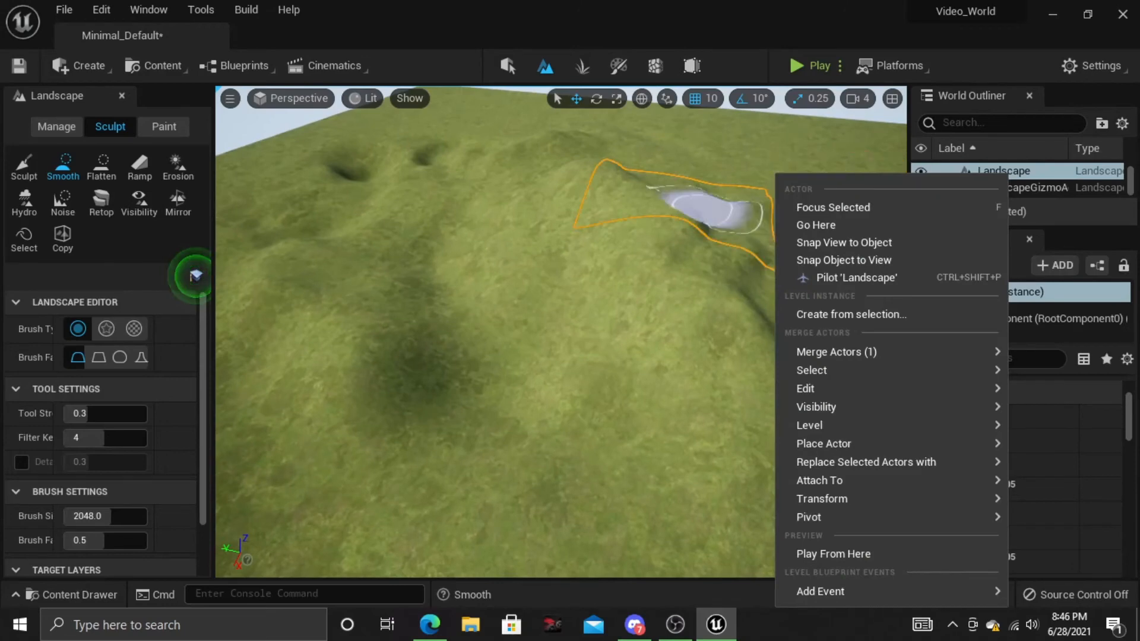
mouse_move(702, 209)
mouse_down()
mouse_move(756, 176)
mouse_move(719, 256)
mouse_move(591, 147)
mouse_move(743, 237)
mouse_move(550, 151)
mouse_up()
drag(288, 217, 351, 170)
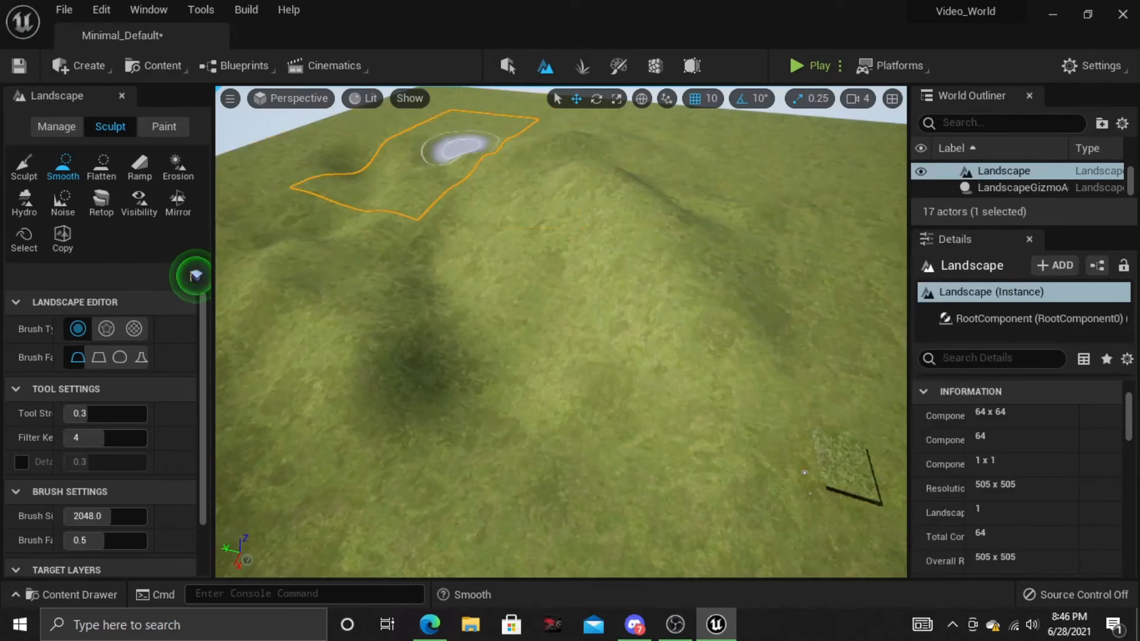
mouse_move(461, 148)
mouse_down()
mouse_move(289, 293)
mouse_move(447, 199)
mouse_move(694, 194)
mouse_move(636, 247)
mouse_move(351, 251)
mouse_move(506, 237)
mouse_up()
- Brush over a low mound on the landscape with the Retopologize tool
mouse_move(506, 237)
right_down()
mouse_move(484, 185)
mouse_move(480, 211)
mouse_move(409, 238)
mouse_move(327, 223)
mouse_move(285, 236)
mouse_move(471, 234)
right_up()
key(d)
key(a)
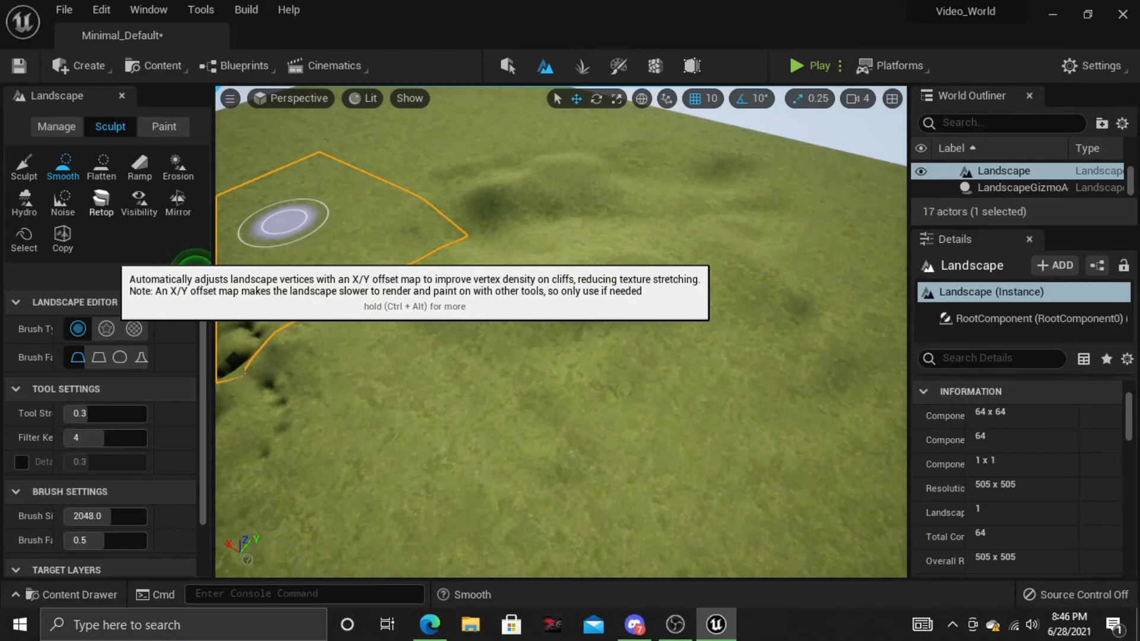
click(101, 201)
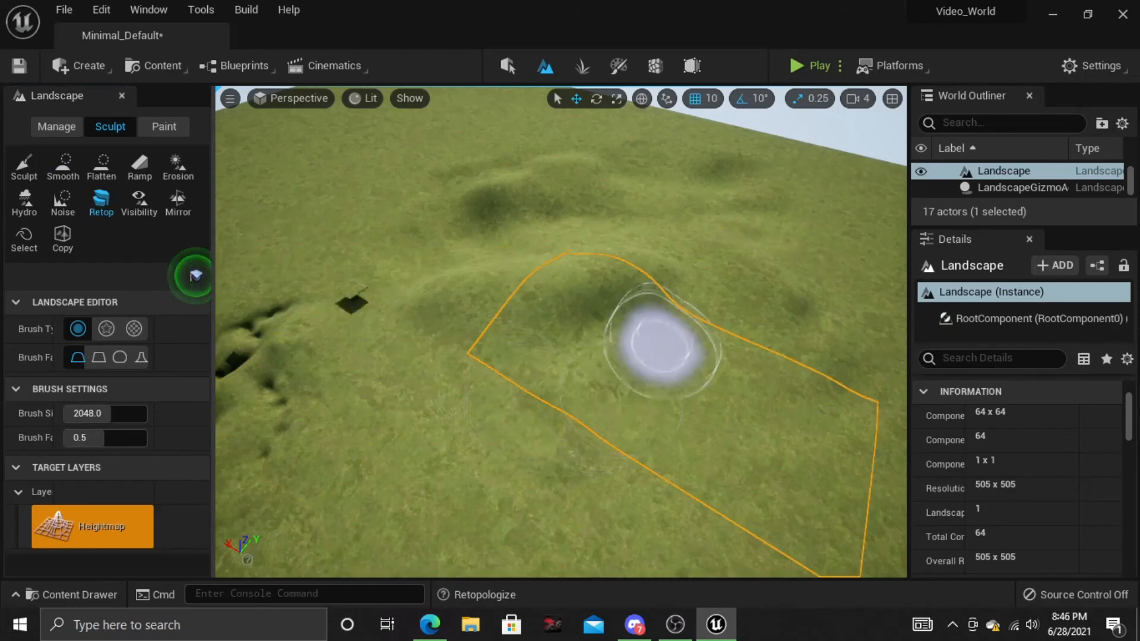
mouse_move(611, 419)
right_down()
mouse_move(625, 398)
mouse_move(641, 403)
mouse_move(631, 425)
right_up()
key(w)
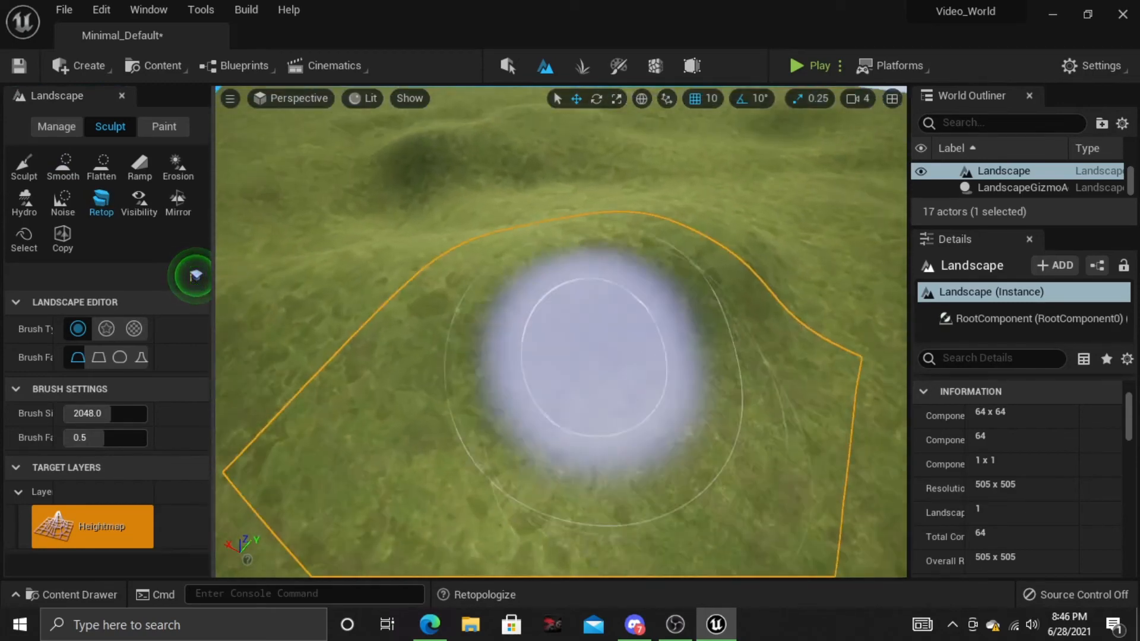
mouse_move(496, 321)
mouse_down()
mouse_move(588, 362)
mouse_move(564, 279)
mouse_move(255, 458)
mouse_up()
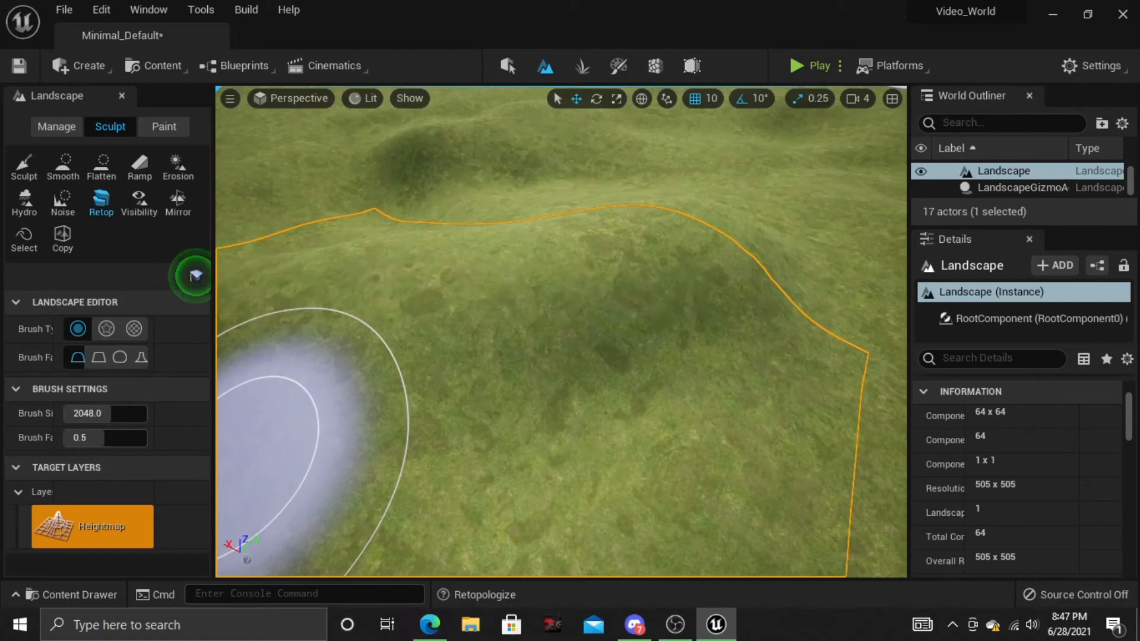
- Look through the Visibility, Mirror, Select and Copy sculpting tools and their settings
click(138, 202)
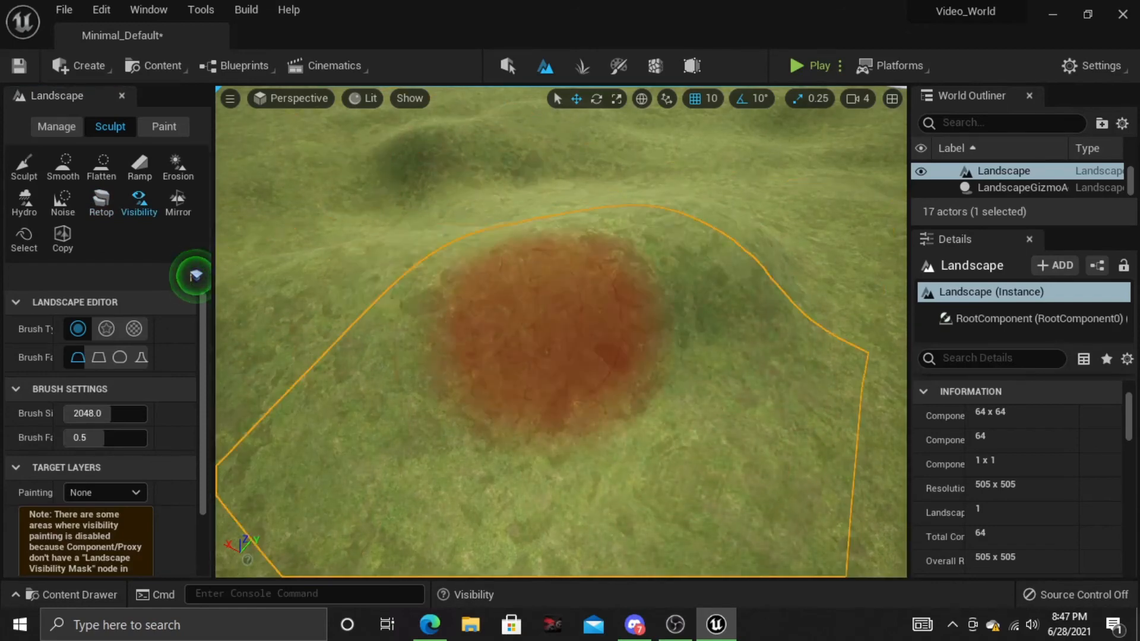
click(177, 202)
key(s)
right_drag(558, 333, 469, 256)
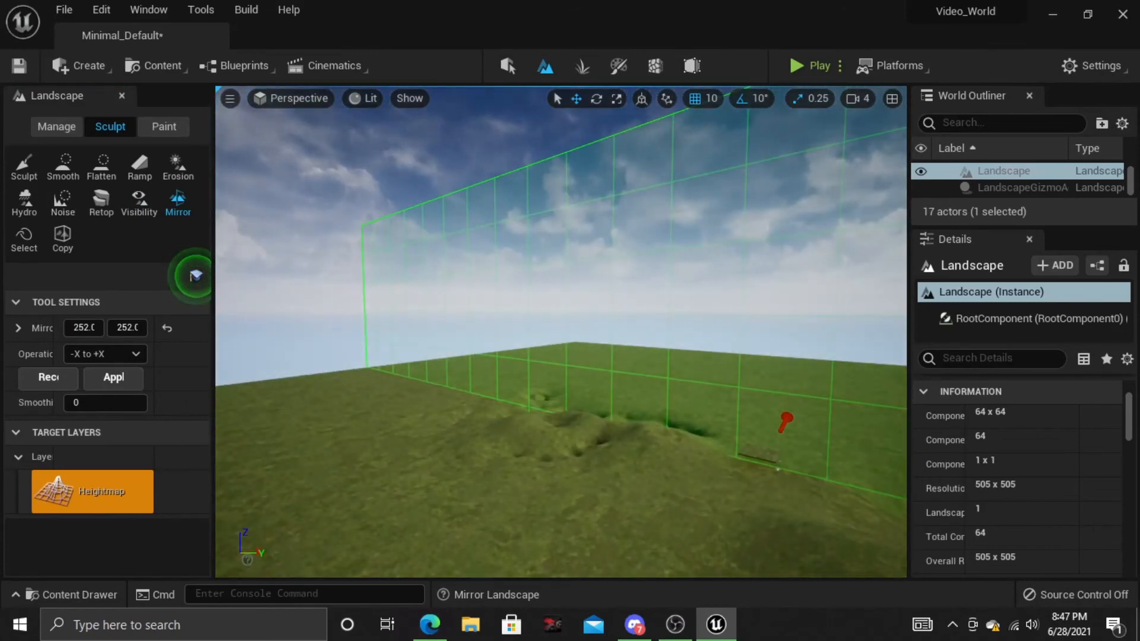
click(24, 238)
click(63, 238)
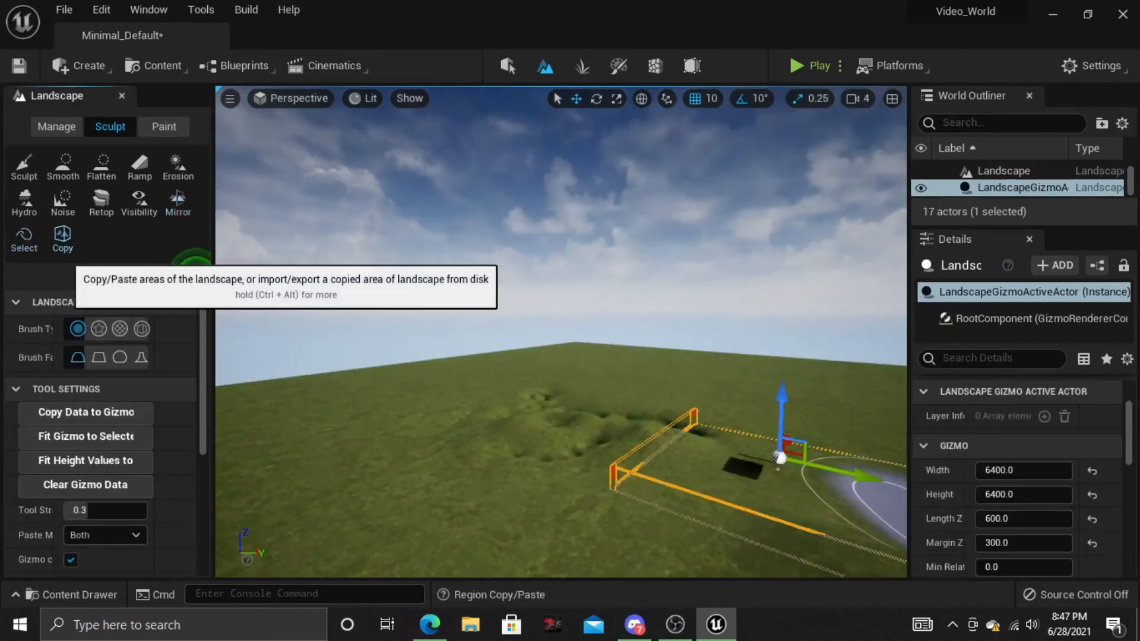
- Add a ramp between two points on the landscape with the Ramp tool
click(63, 168)
click(102, 167)
click(139, 167)
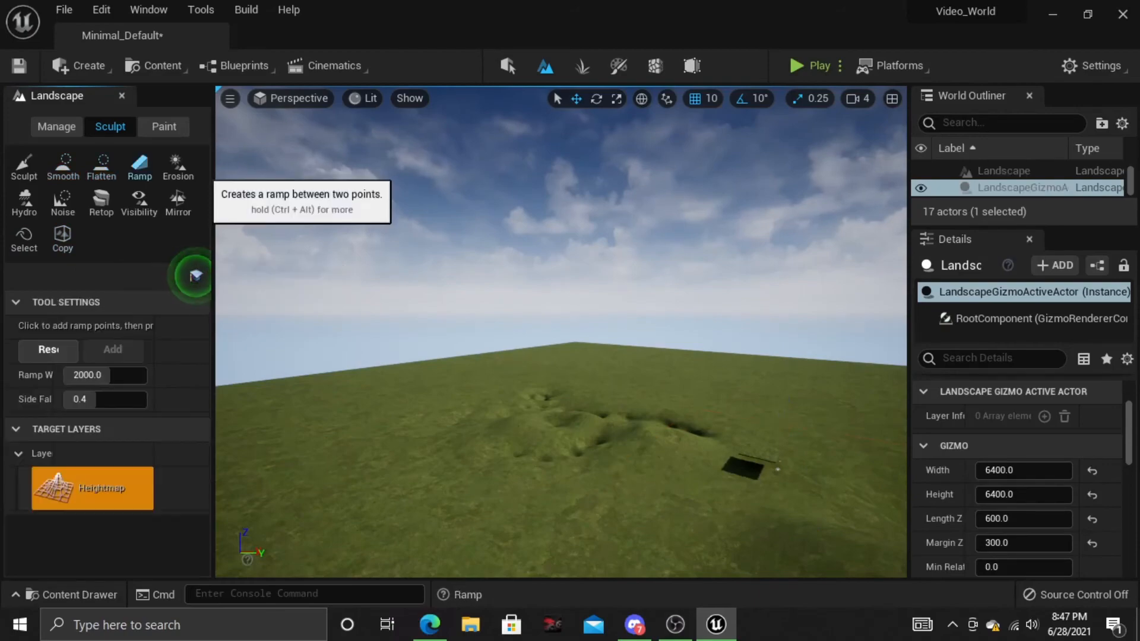
right_drag(534, 332, 487, 428)
key(w)
click(598, 208)
drag(598, 208, 596, 542)
key(s)
right_drag(595, 541, 589, 564)
click(112, 350)
key(a)
right_drag(428, 440, 409, 476)
key(d)
- Switch to the Smooth tool and check the mounds and the pitted terrain from close up and from above
click(63, 168)
right_drag(407, 356, 410, 279)
key(s)
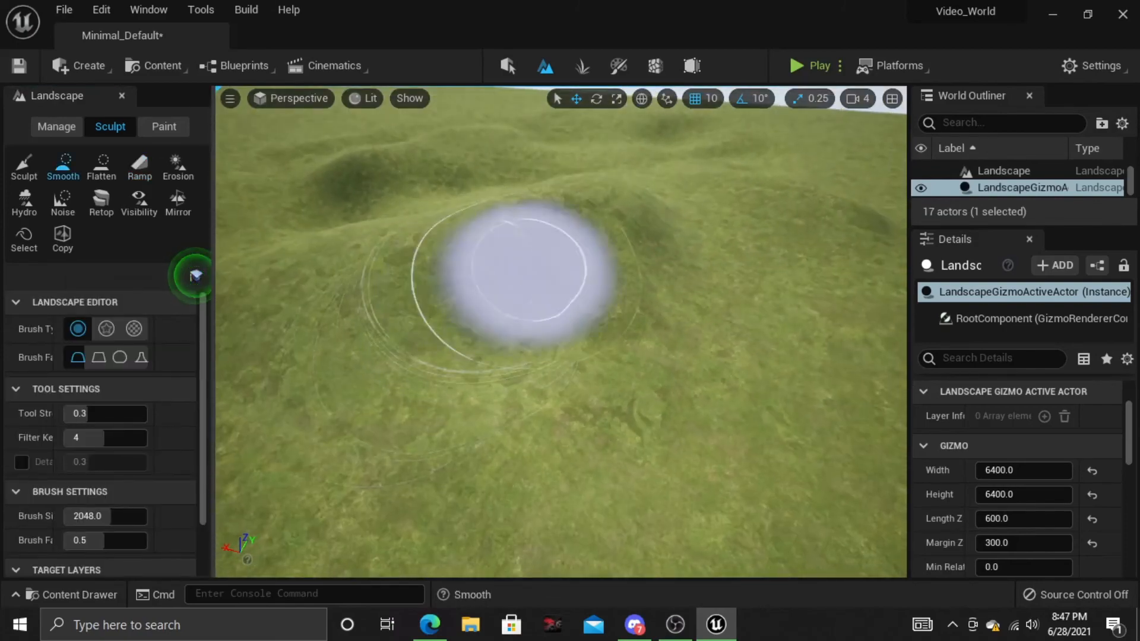
right_drag(692, 356, 644, 306)
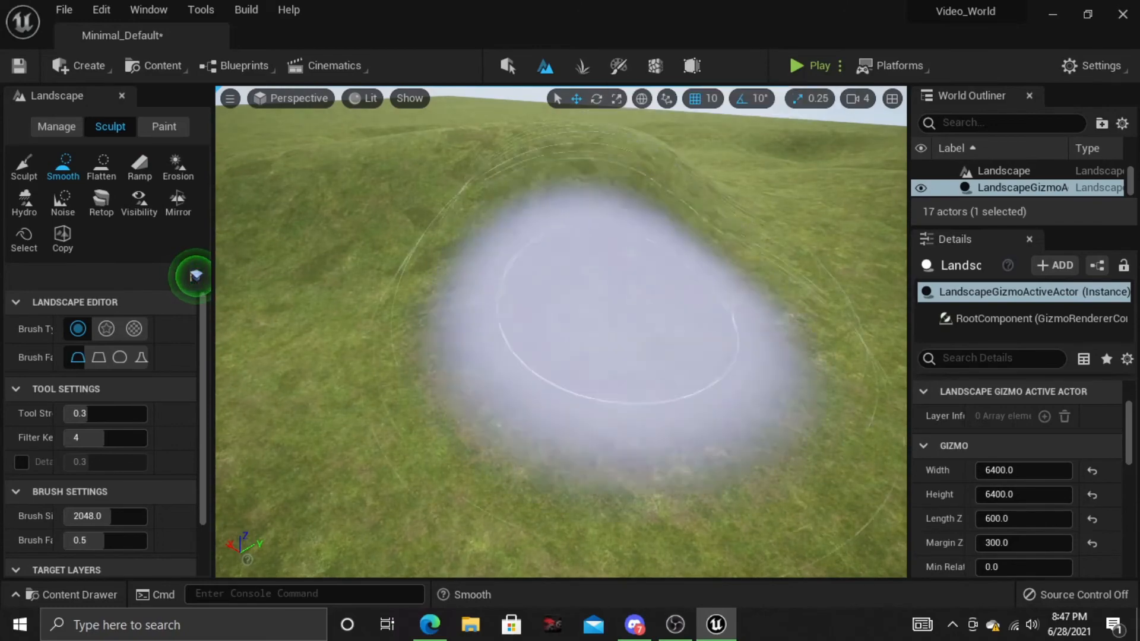
mouse_move(641, 350)
right_down()
mouse_move(659, 404)
mouse_move(710, 469)
right_up()
key(s)
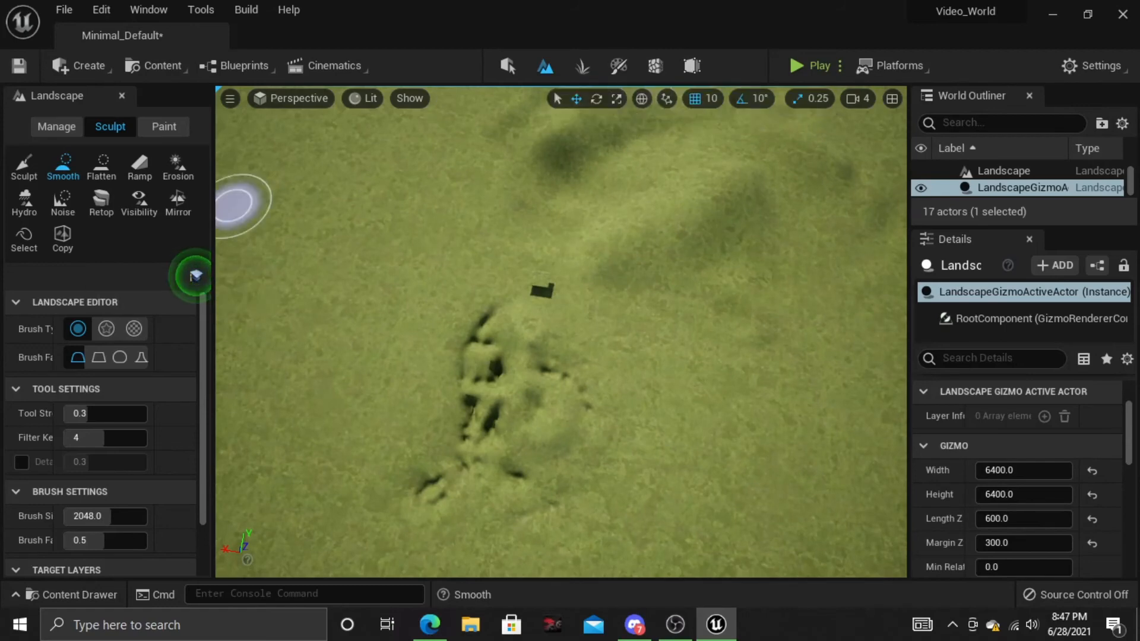
- Examine the landscape's Manage and Paint modes, including the Noise and Paint tools and their brush settings
click(164, 126)
click(57, 126)
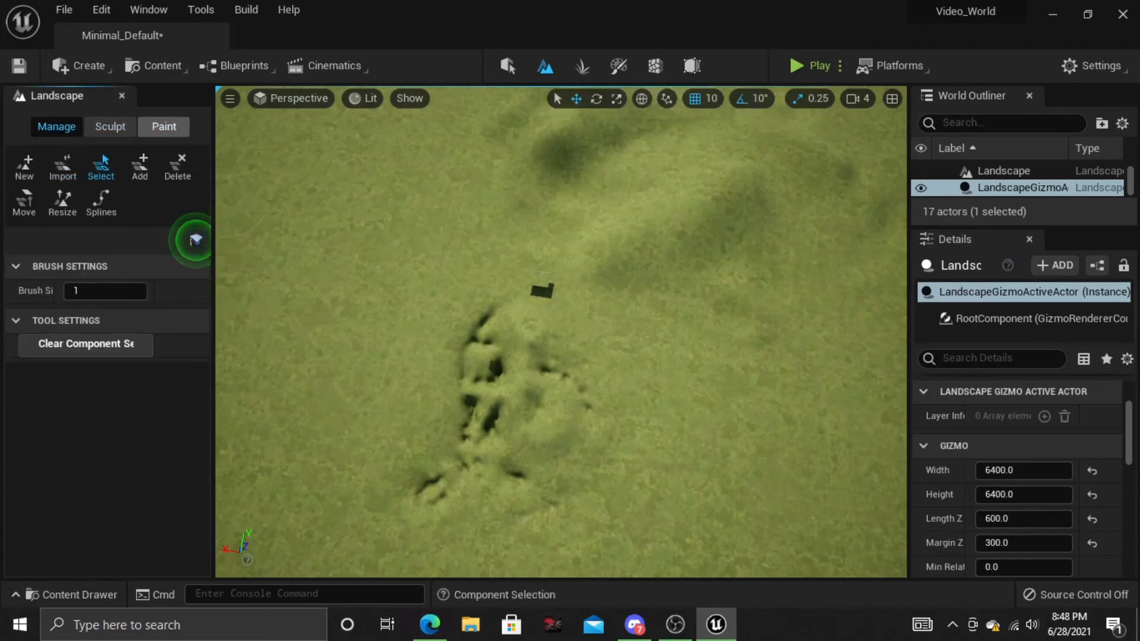
click(63, 202)
click(164, 126)
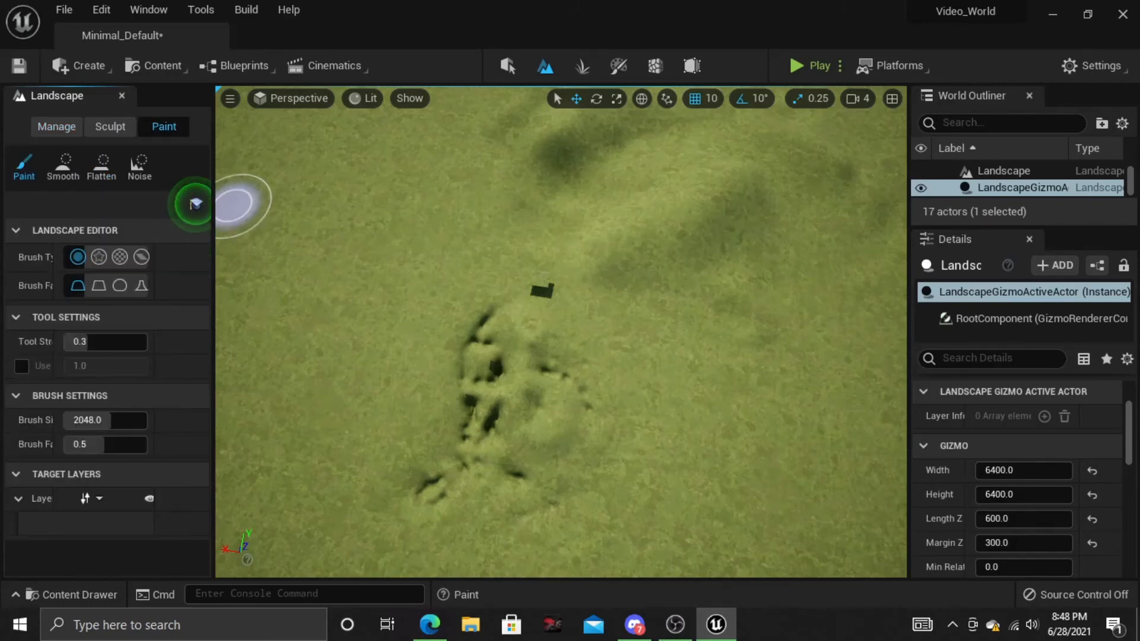
click(142, 175)
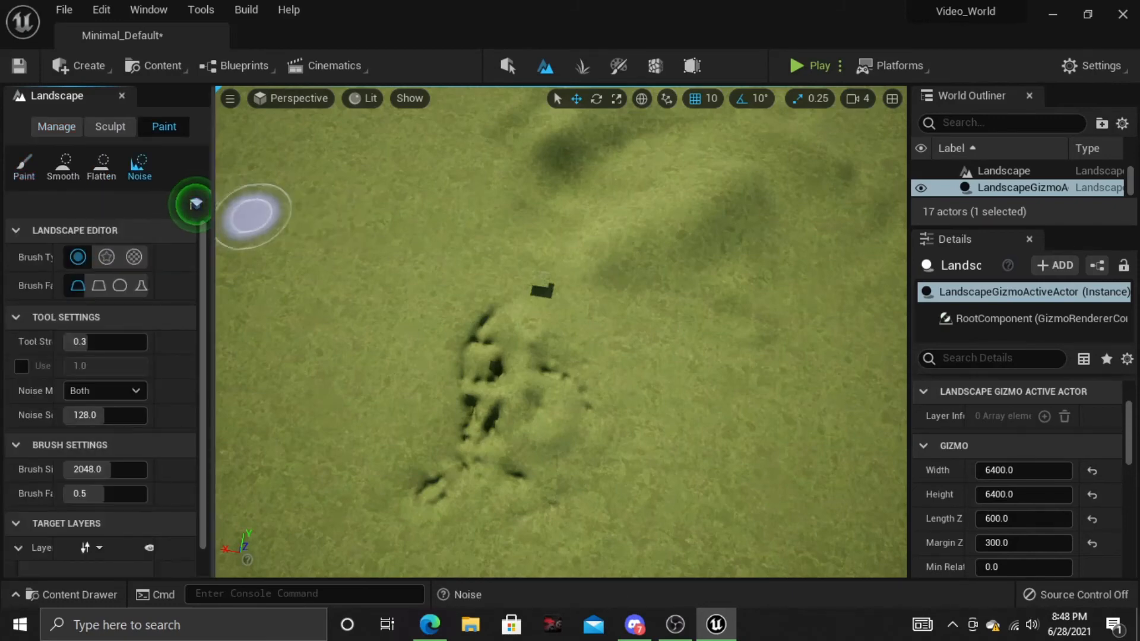
right_drag(677, 284, 644, 241)
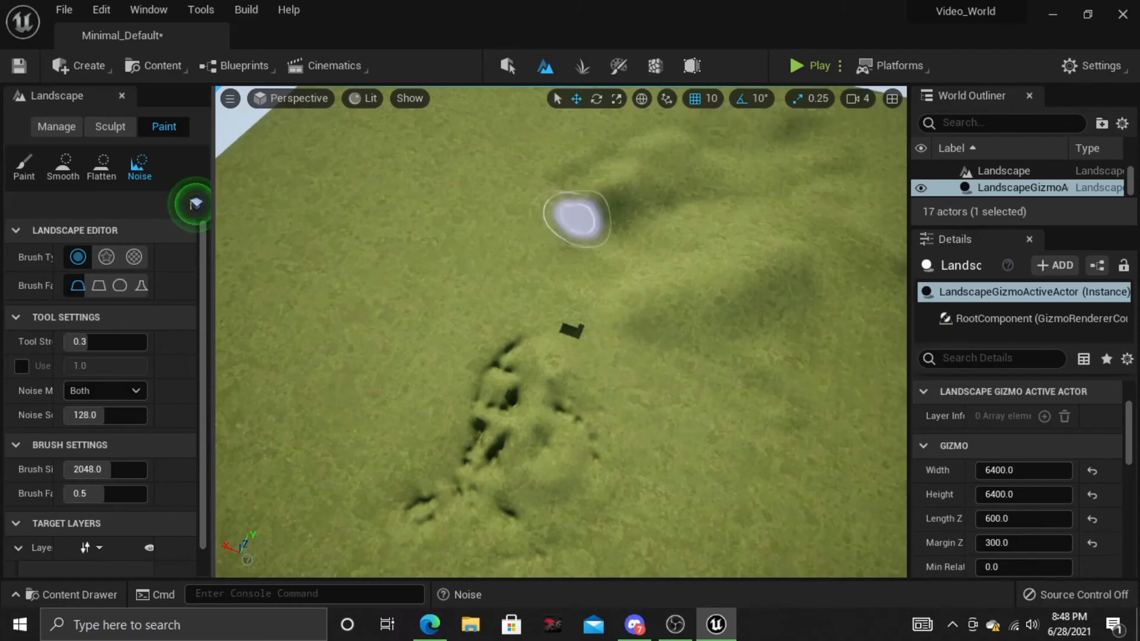
scroll(193, 203, down, 1)
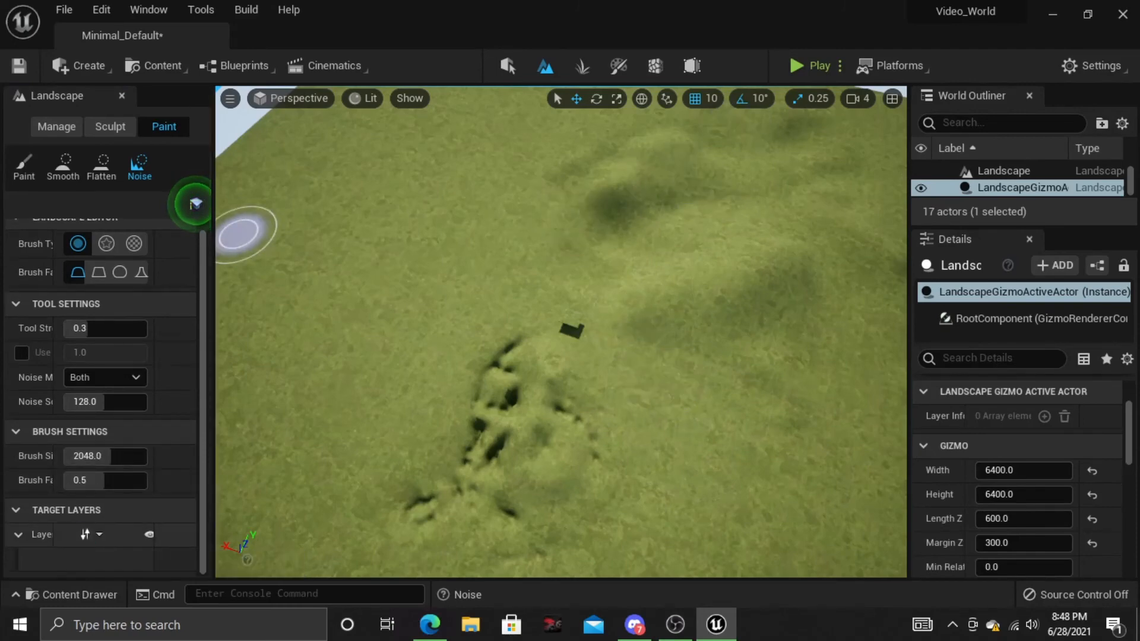
scroll(196, 204, up, 1)
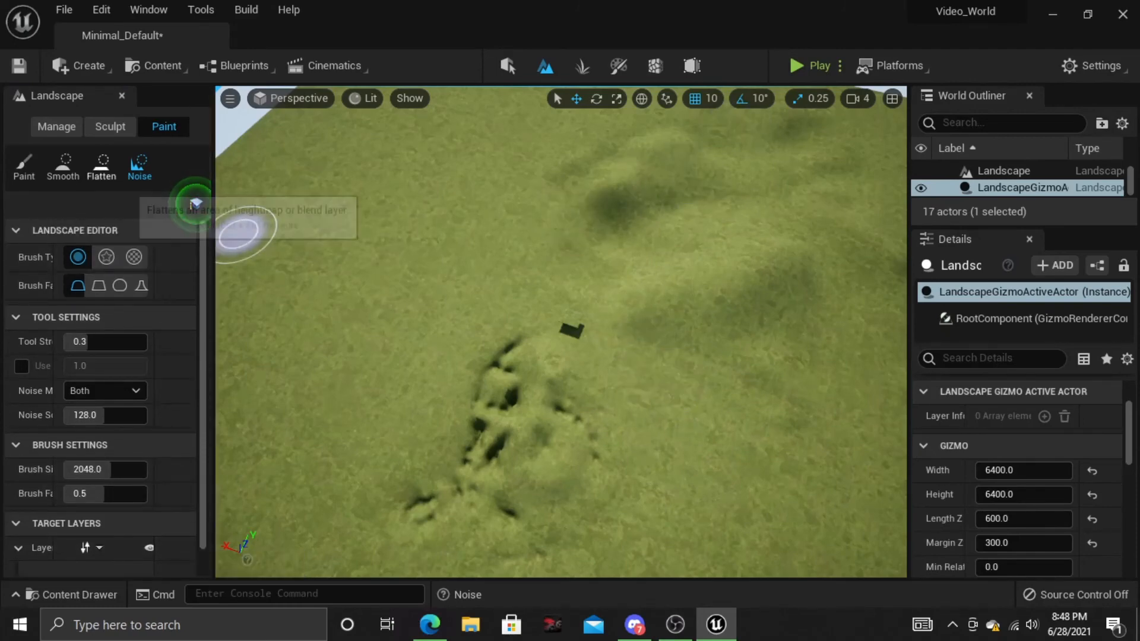
click(24, 167)
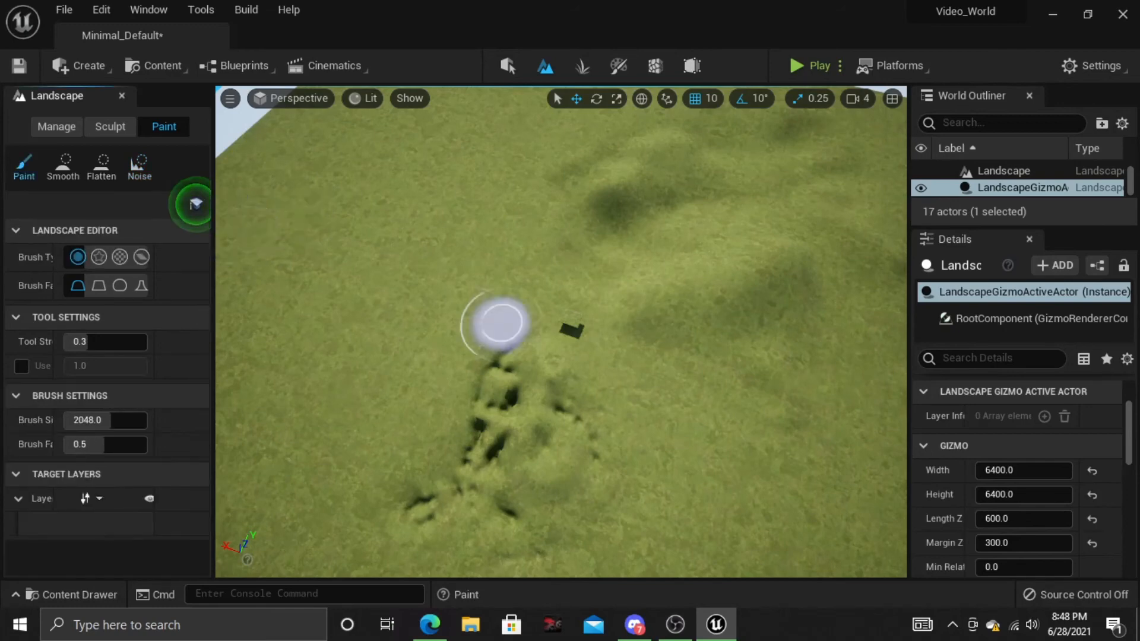
mouse_move(663, 300)
right_down()
mouse_move(660, 256)
mouse_move(727, 300)
right_up()
key(w)
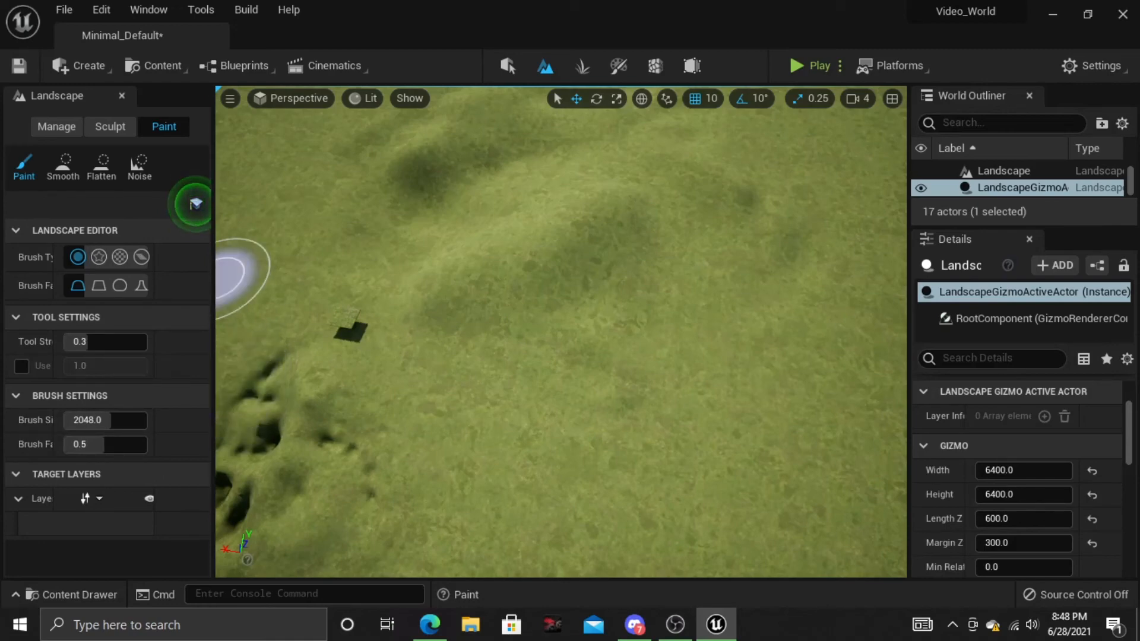
- Examine the cinematic options and the actor types available for placement, including all classes and the lights
click(238, 66)
click(333, 66)
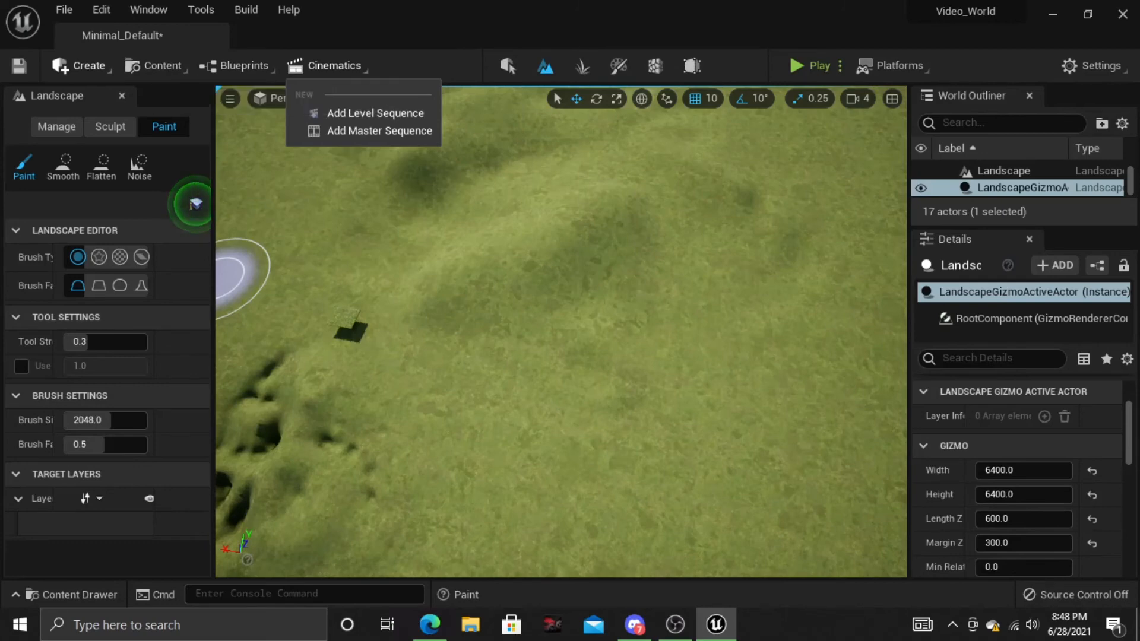
click(83, 66)
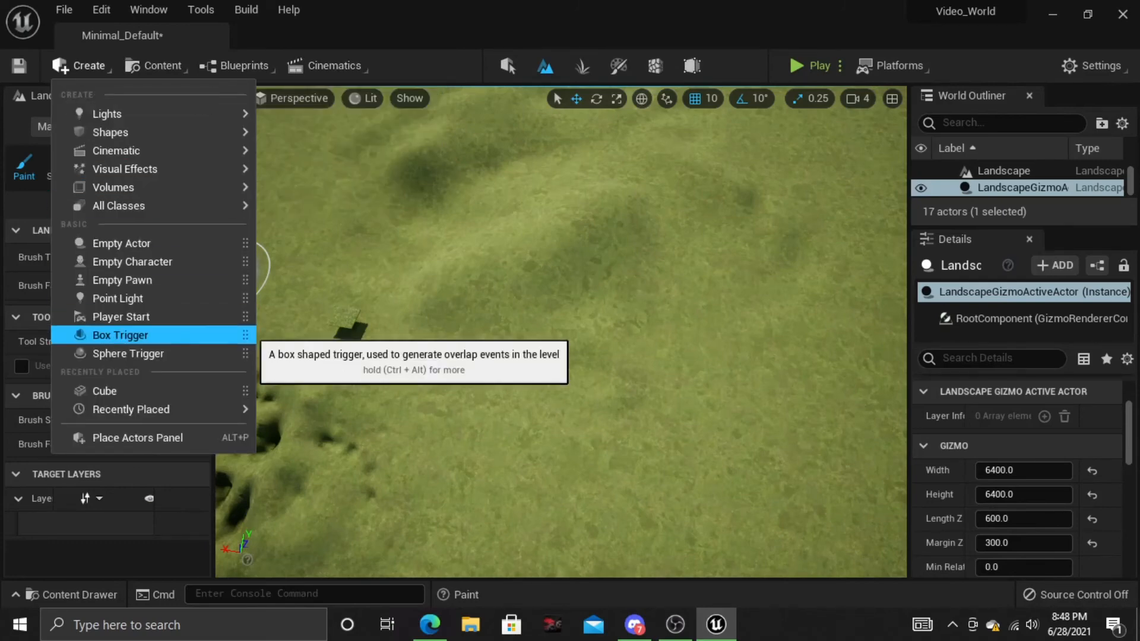
mouse_move(131, 410)
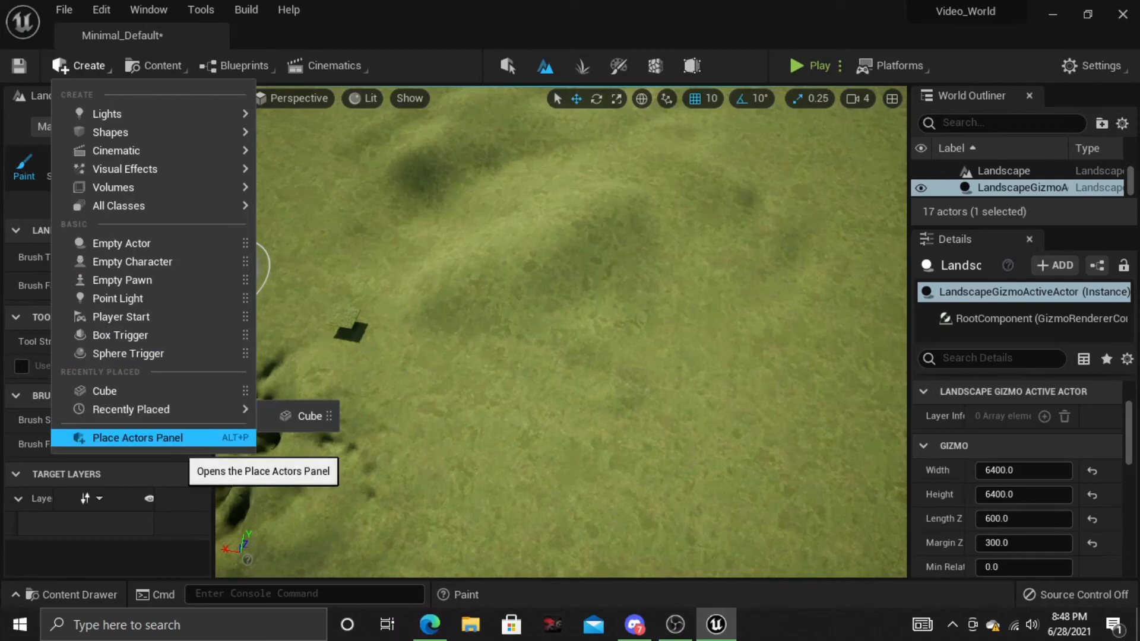
mouse_move(119, 205)
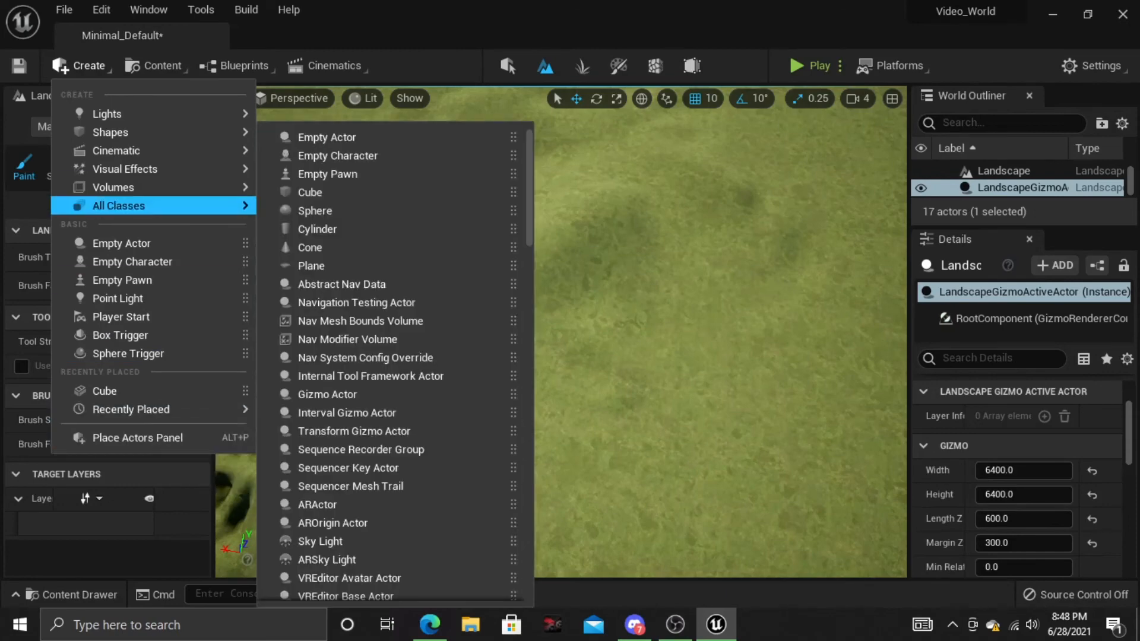
scroll(332, 211, down, 5)
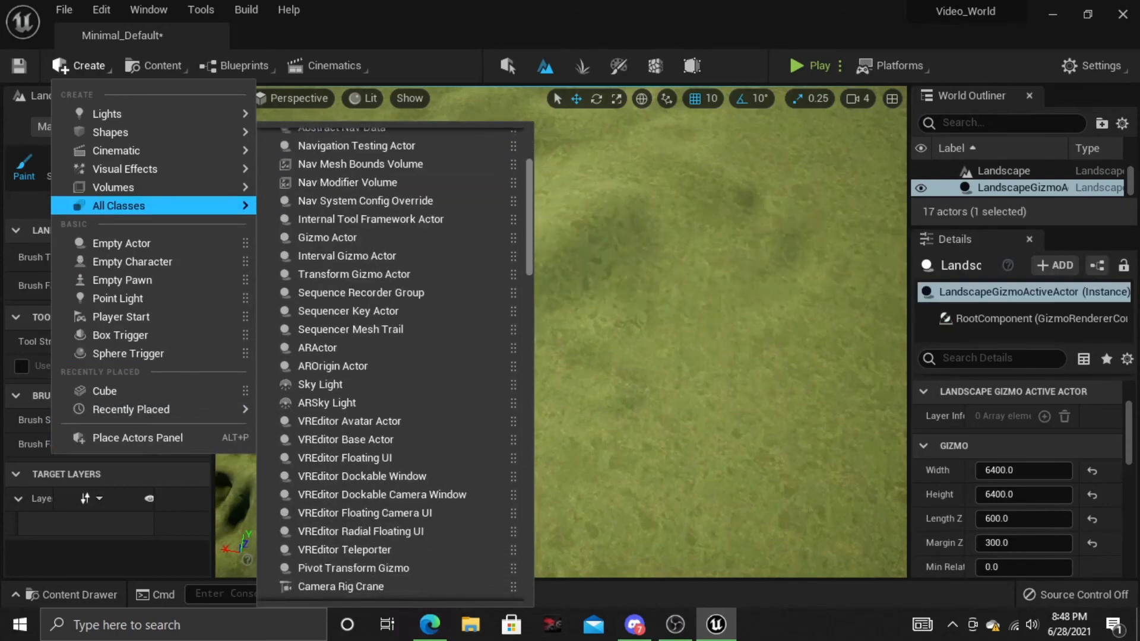
scroll(392, 362, down, 20)
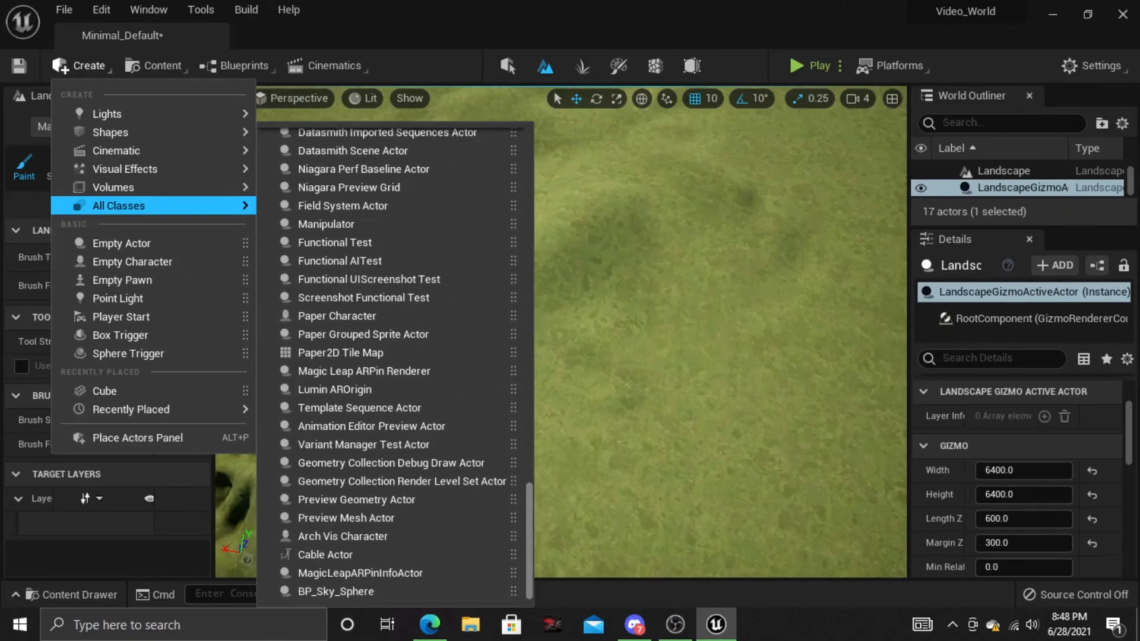
scroll(394, 362, up, 20)
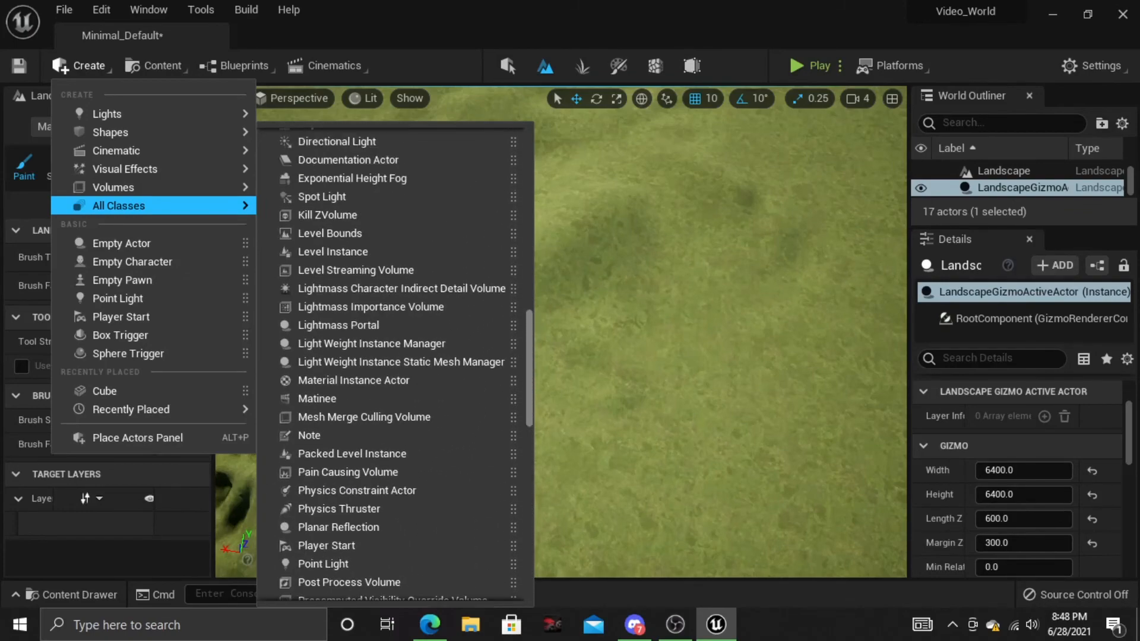
scroll(395, 362, up, 12)
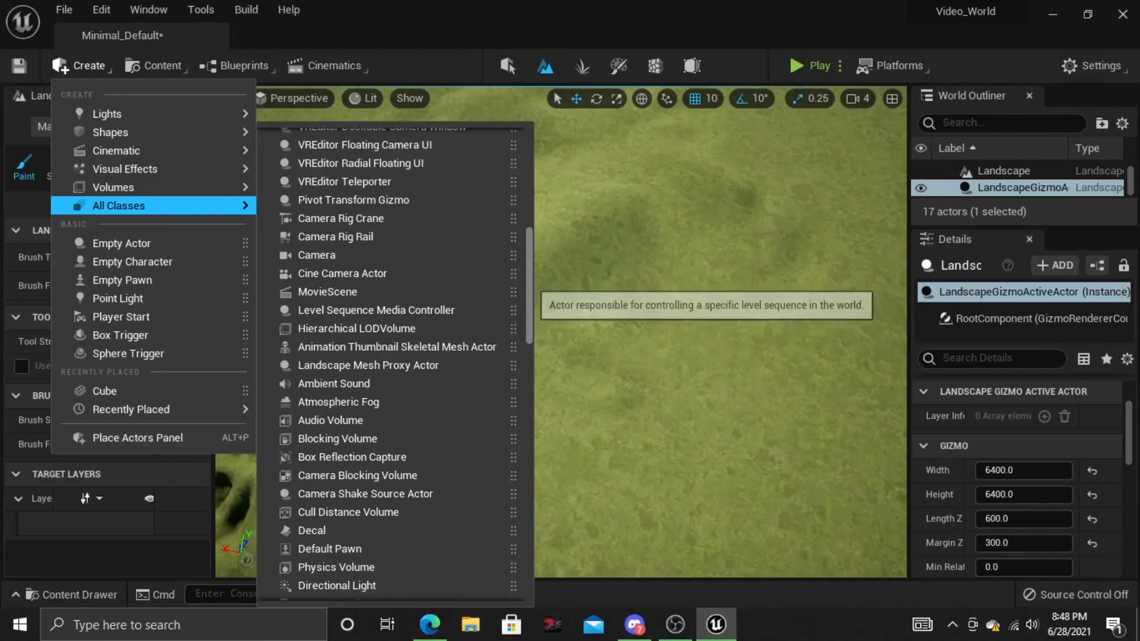
scroll(395, 310, up, 10)
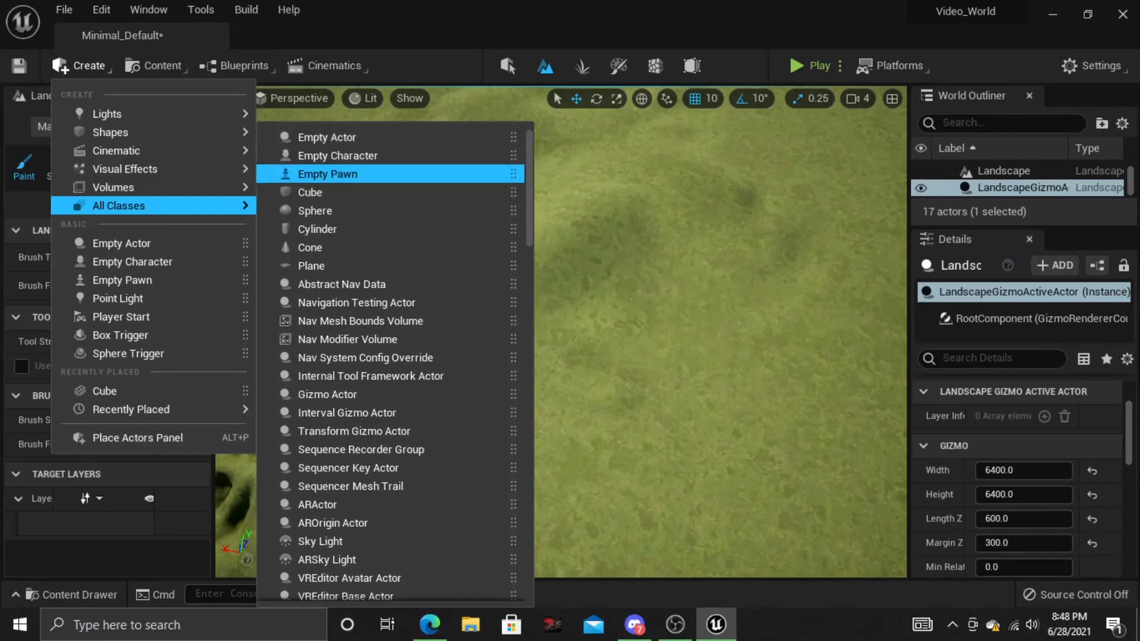
mouse_move(149, 187)
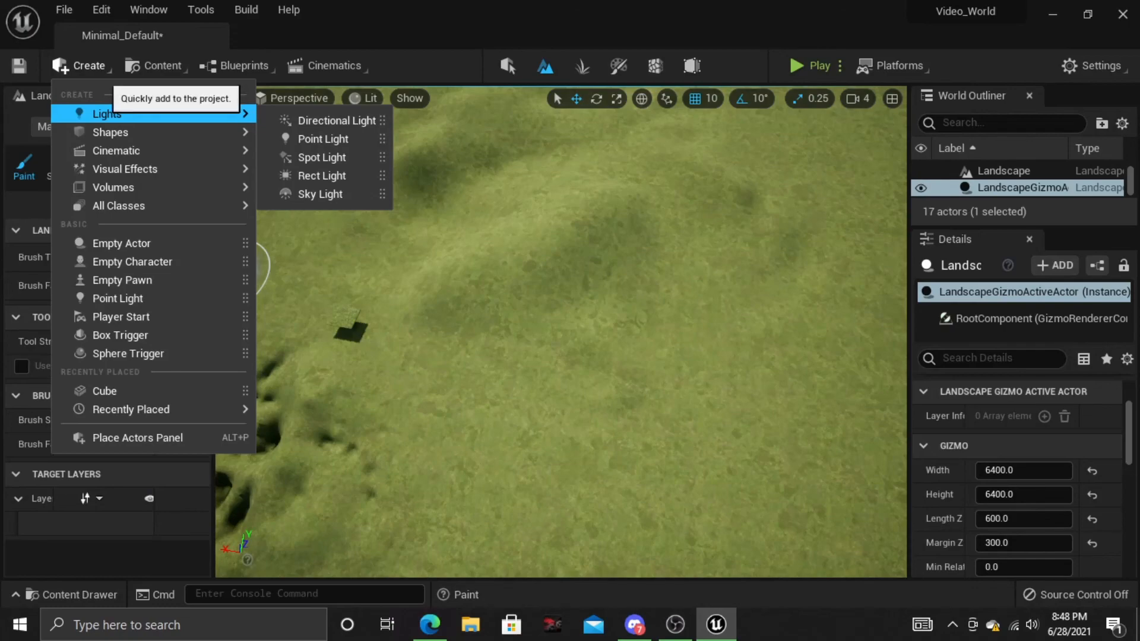
click(105, 73)
- Smooth out the pitted, hollowed terrain beside the cube with the Smooth sculpting tool
mouse_move(675, 360)
right_down()
mouse_move(653, 309)
mouse_move(657, 339)
mouse_move(731, 404)
mouse_move(805, 423)
right_up()
key(w)
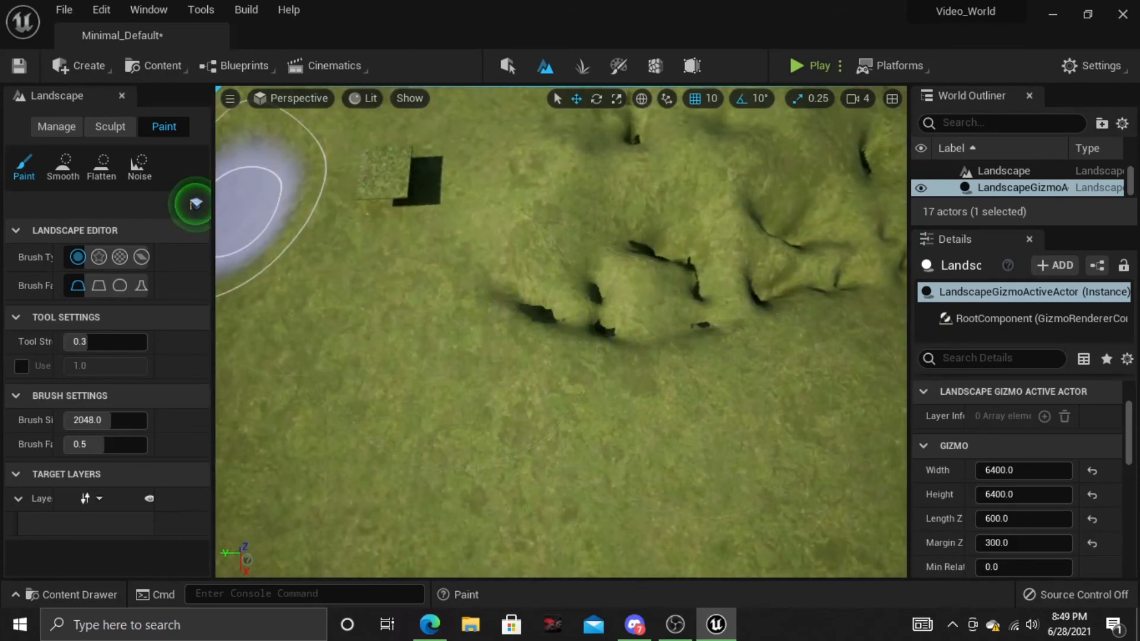
click(111, 127)
mouse_move(562, 383)
right_down()
mouse_move(526, 336)
mouse_move(540, 332)
right_up()
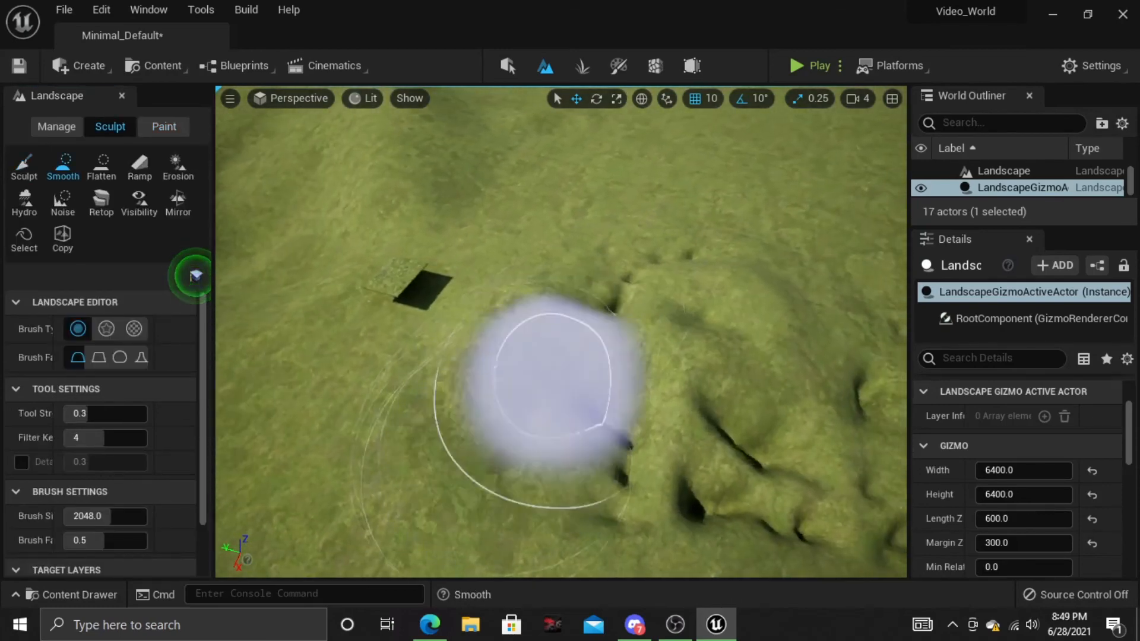
mouse_move(561, 383)
mouse_down()
mouse_move(608, 494)
mouse_move(757, 304)
mouse_move(738, 547)
mouse_move(649, 458)
mouse_move(638, 355)
mouse_up()
right_drag(603, 342, 526, 463)
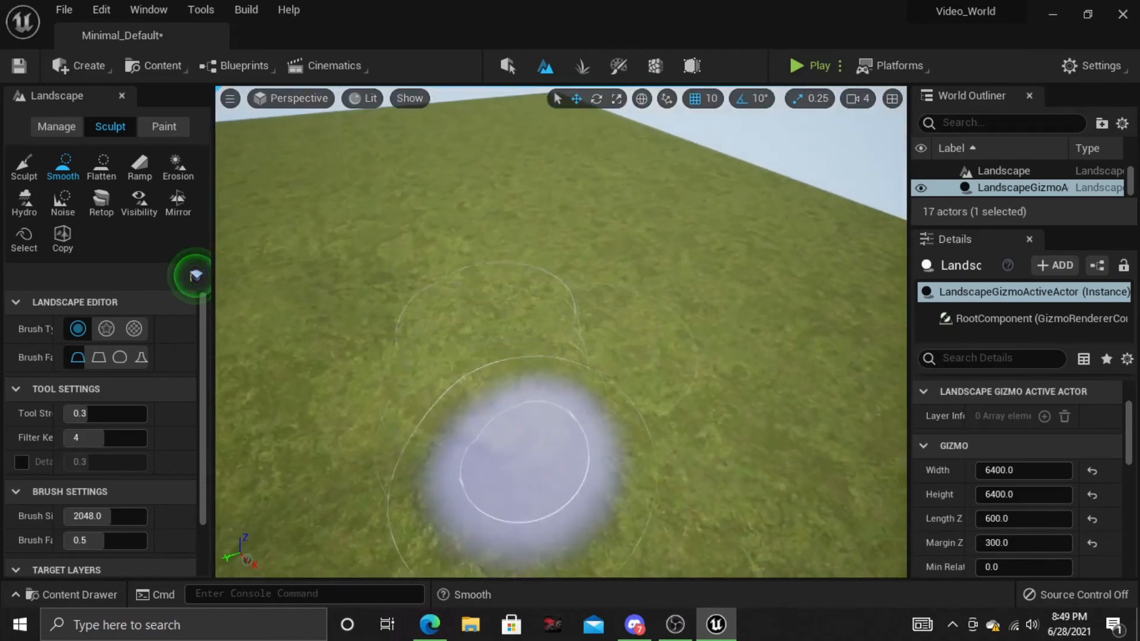
right_drag(380, 244, 297, 252)
mouse_move(531, 348)
right_down()
mouse_move(532, 273)
mouse_move(532, 347)
right_up()
mouse_move(501, 459)
right_down()
mouse_move(534, 523)
mouse_move(647, 335)
right_up()
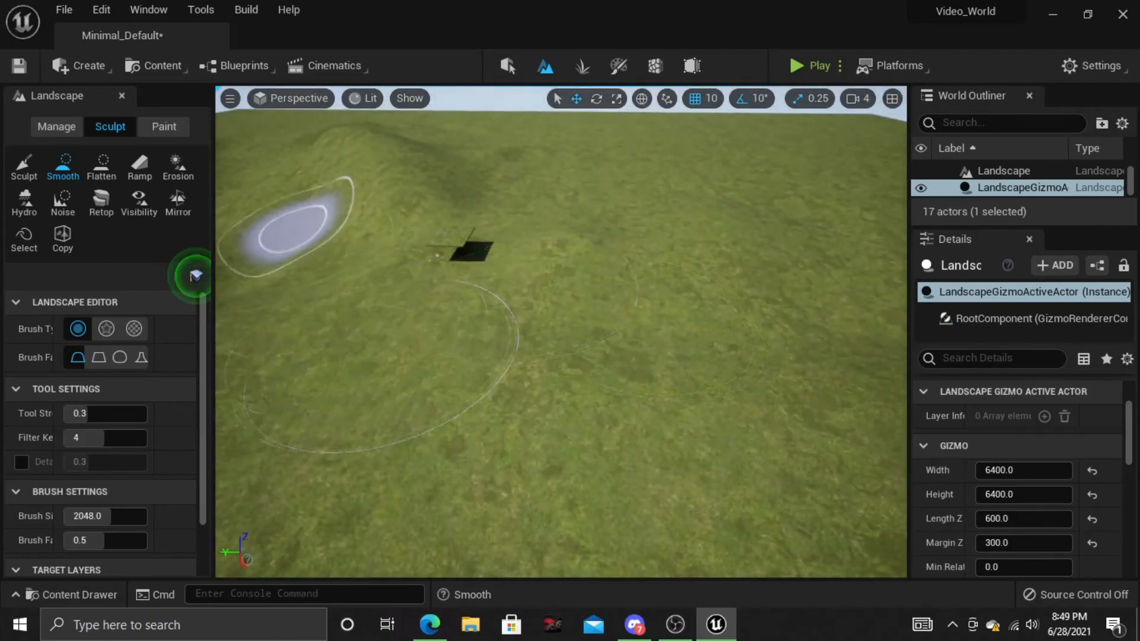
- Inspect the smoothed hills and the ground around the cube from several sides
mouse_move(490, 159)
right_down()
mouse_move(499, 237)
mouse_move(463, 178)
mouse_move(469, 237)
mouse_move(597, 253)
right_up()
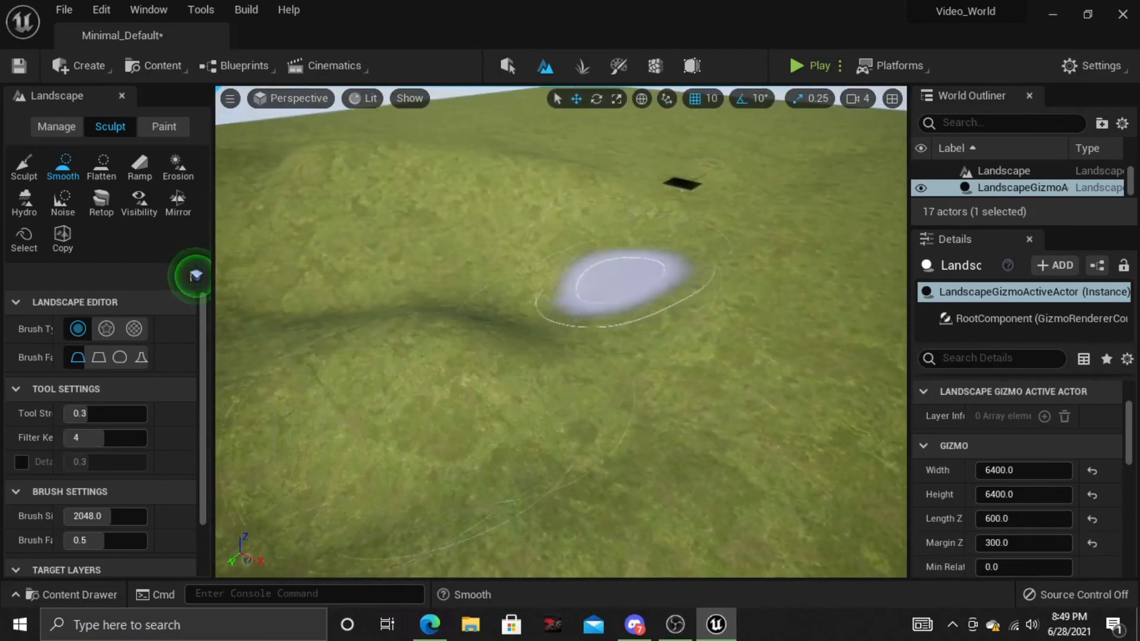
right_drag(493, 325, 457, 371)
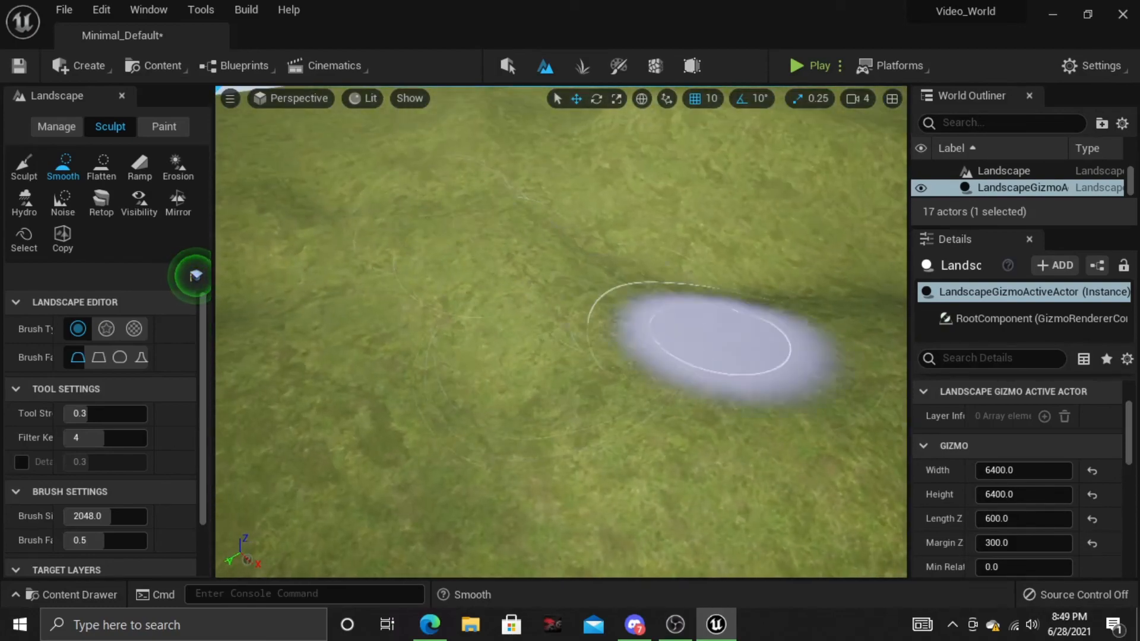
mouse_move(598, 392)
right_down()
mouse_move(594, 309)
mouse_move(481, 334)
right_up()
mouse_move(529, 363)
right_down()
mouse_move(570, 404)
mouse_move(573, 469)
mouse_move(588, 434)
mouse_move(573, 356)
mouse_move(517, 321)
mouse_move(421, 312)
mouse_move(332, 341)
mouse_move(274, 339)
right_up()
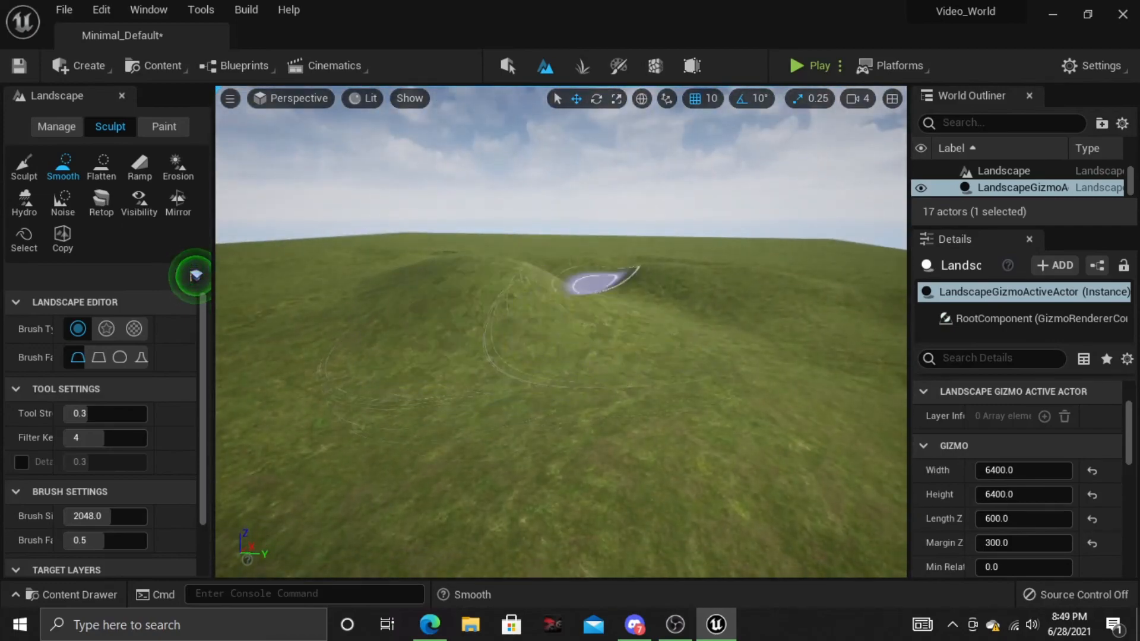
mouse_move(724, 458)
right_down()
mouse_move(642, 499)
mouse_move(565, 407)
right_up()
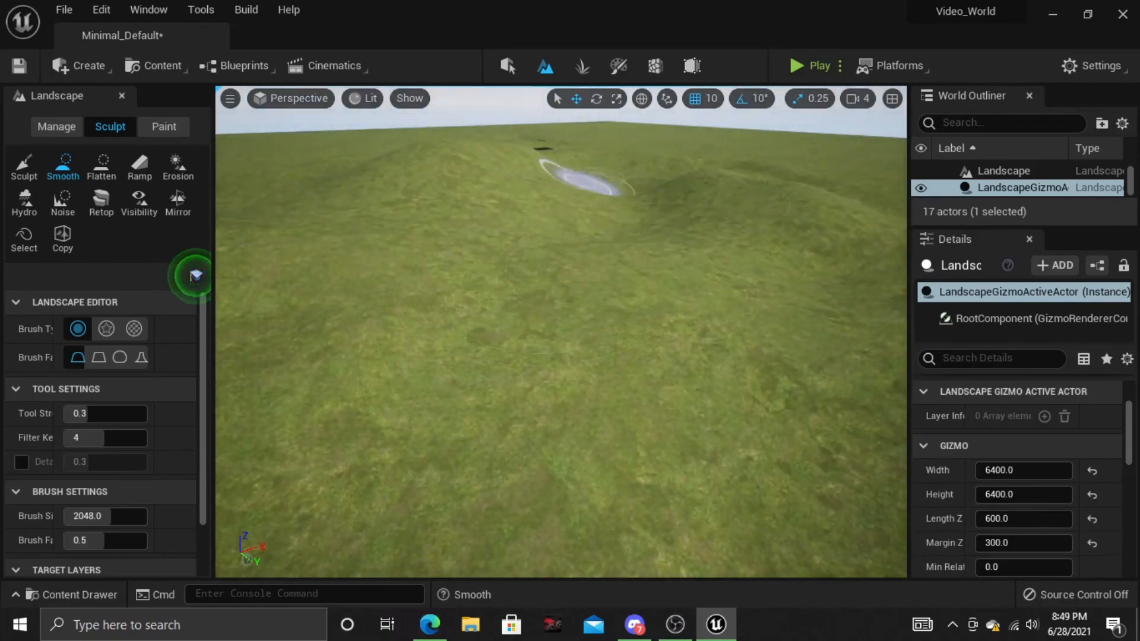
mouse_move(722, 314)
right_down()
mouse_move(707, 404)
mouse_move(642, 415)
mouse_move(588, 357)
mouse_move(626, 326)
right_up()
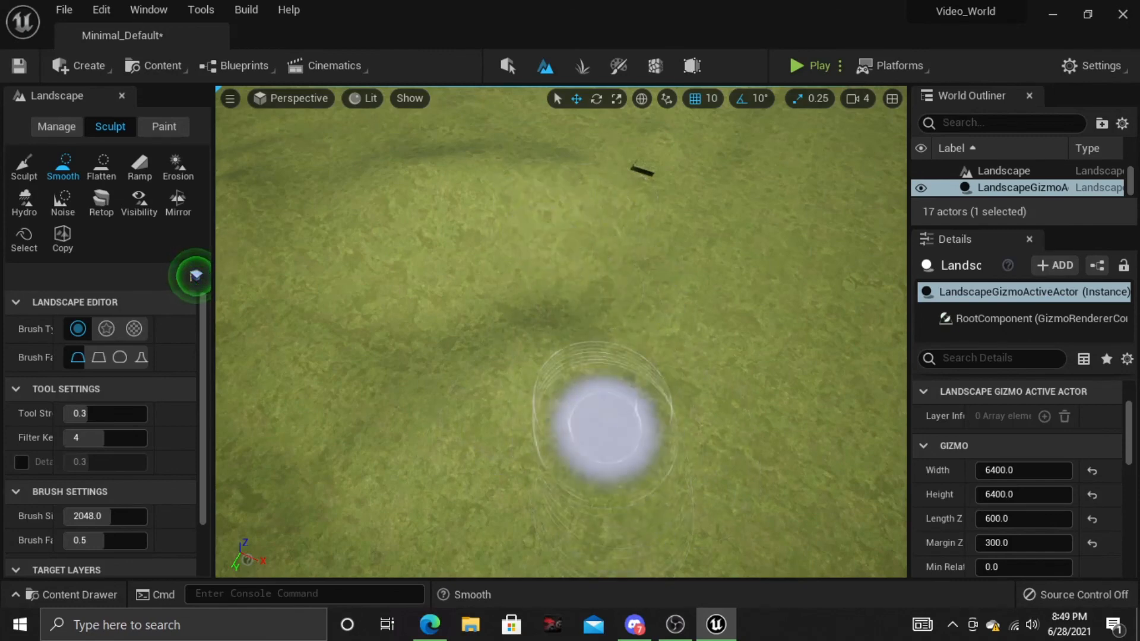
mouse_move(662, 399)
right_down()
mouse_move(511, 309)
mouse_move(654, 339)
mouse_move(537, 356)
mouse_move(612, 432)
mouse_move(665, 442)
right_up()
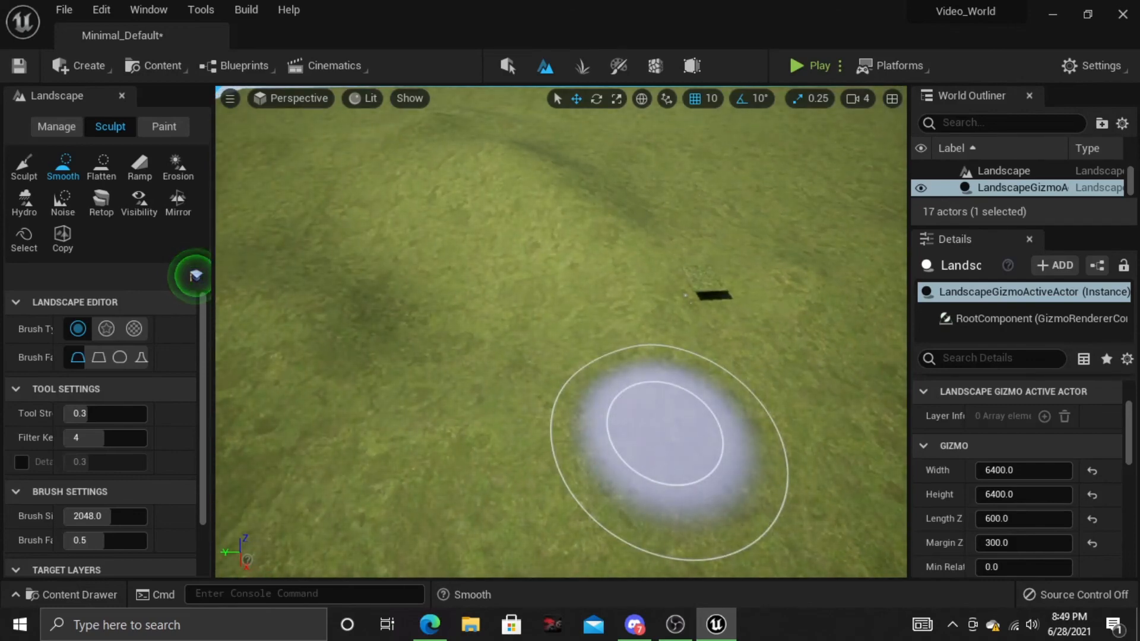